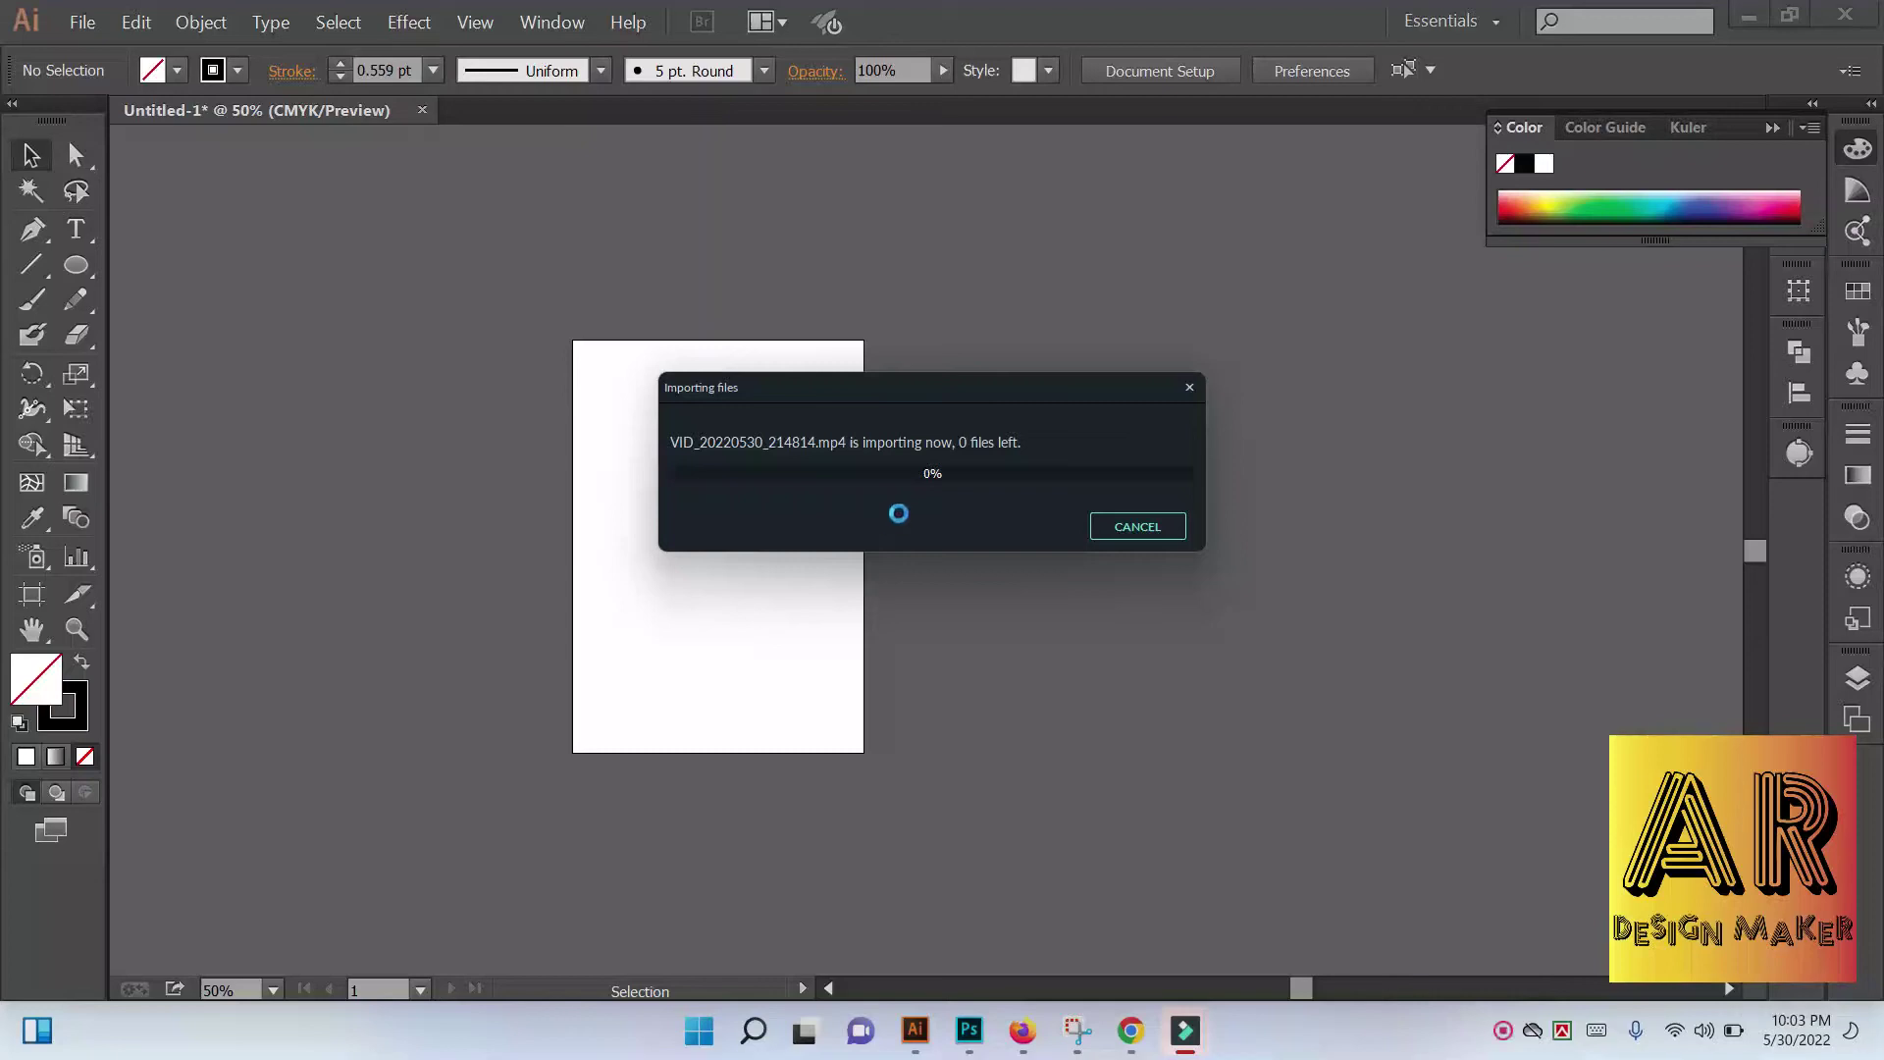
At 100% zoom, draw a 56 × 375 px rectangle on the artboard for the F's stem
left_click(891, 353)
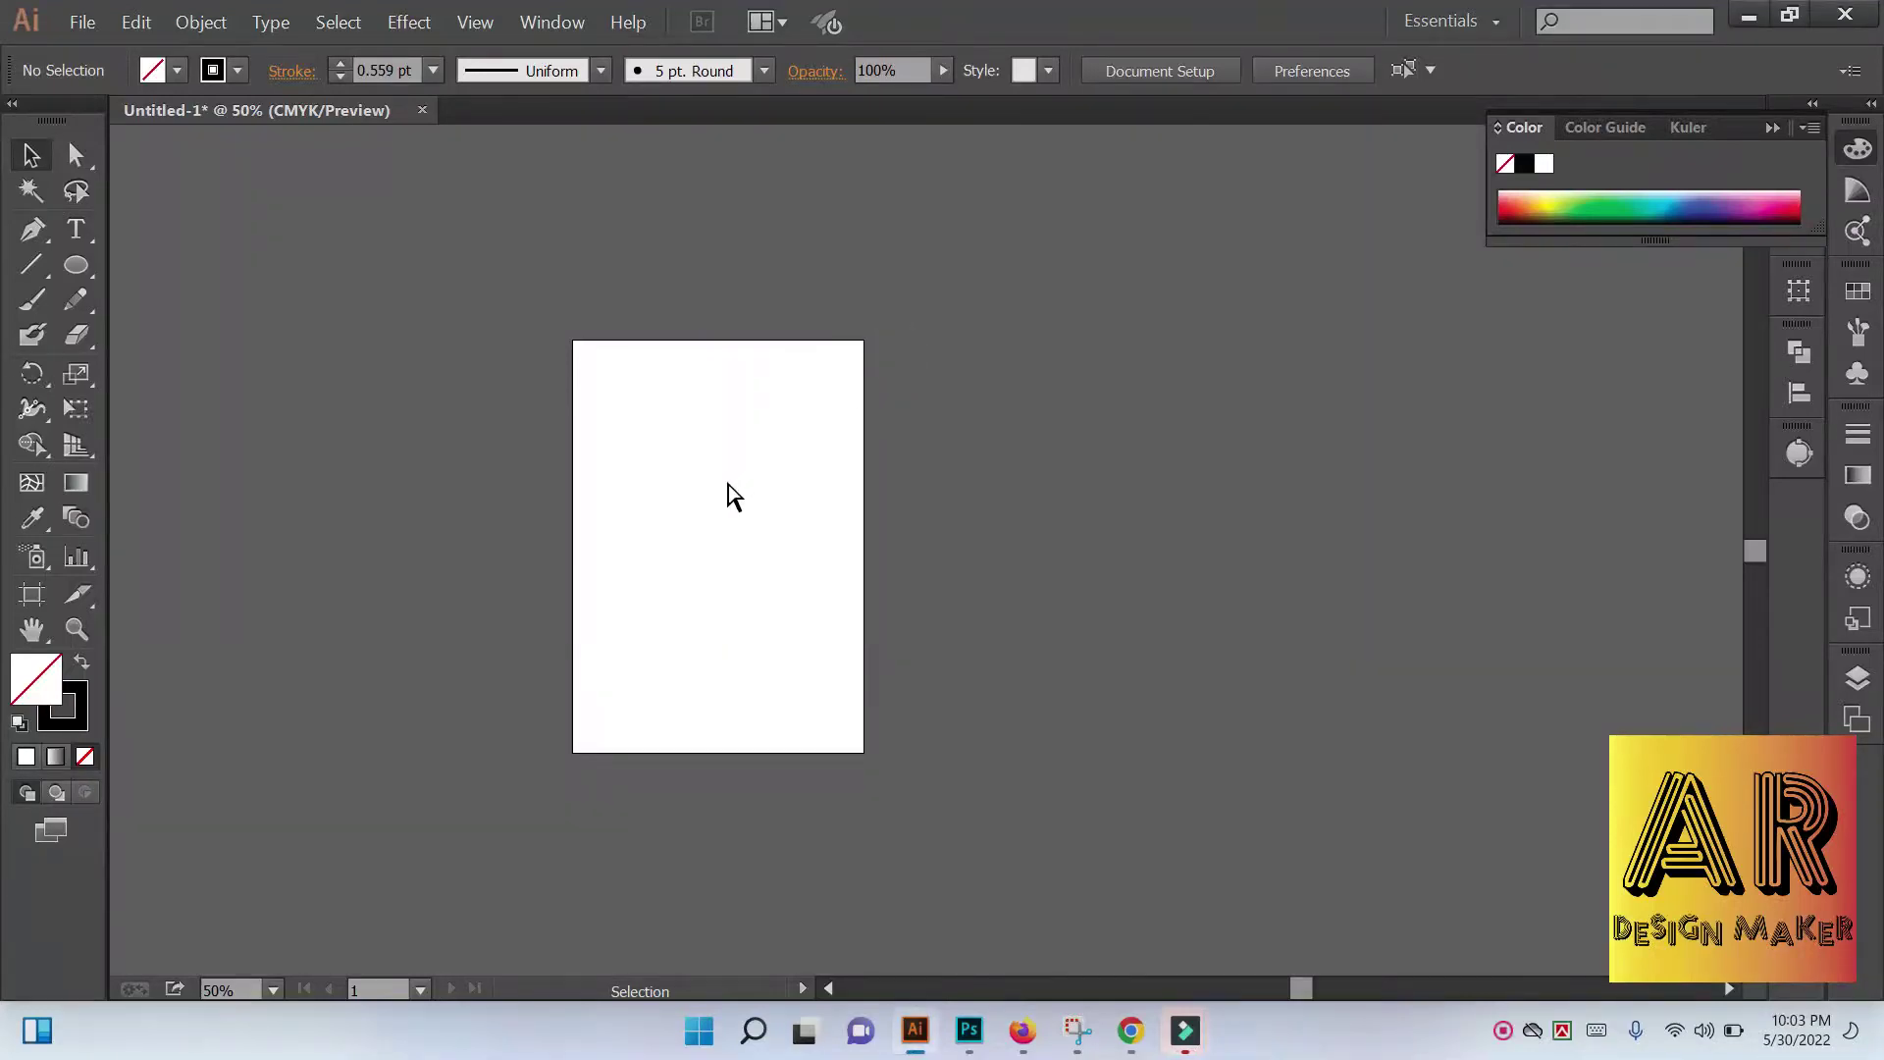
key("ctrl+1")
left_click_drag(744, 491, 963, 458)
mouse_move(850, 408)
left_mouse_down()
mouse_move(846, 475)
mouse_move(891, 467)
left_mouse_up()
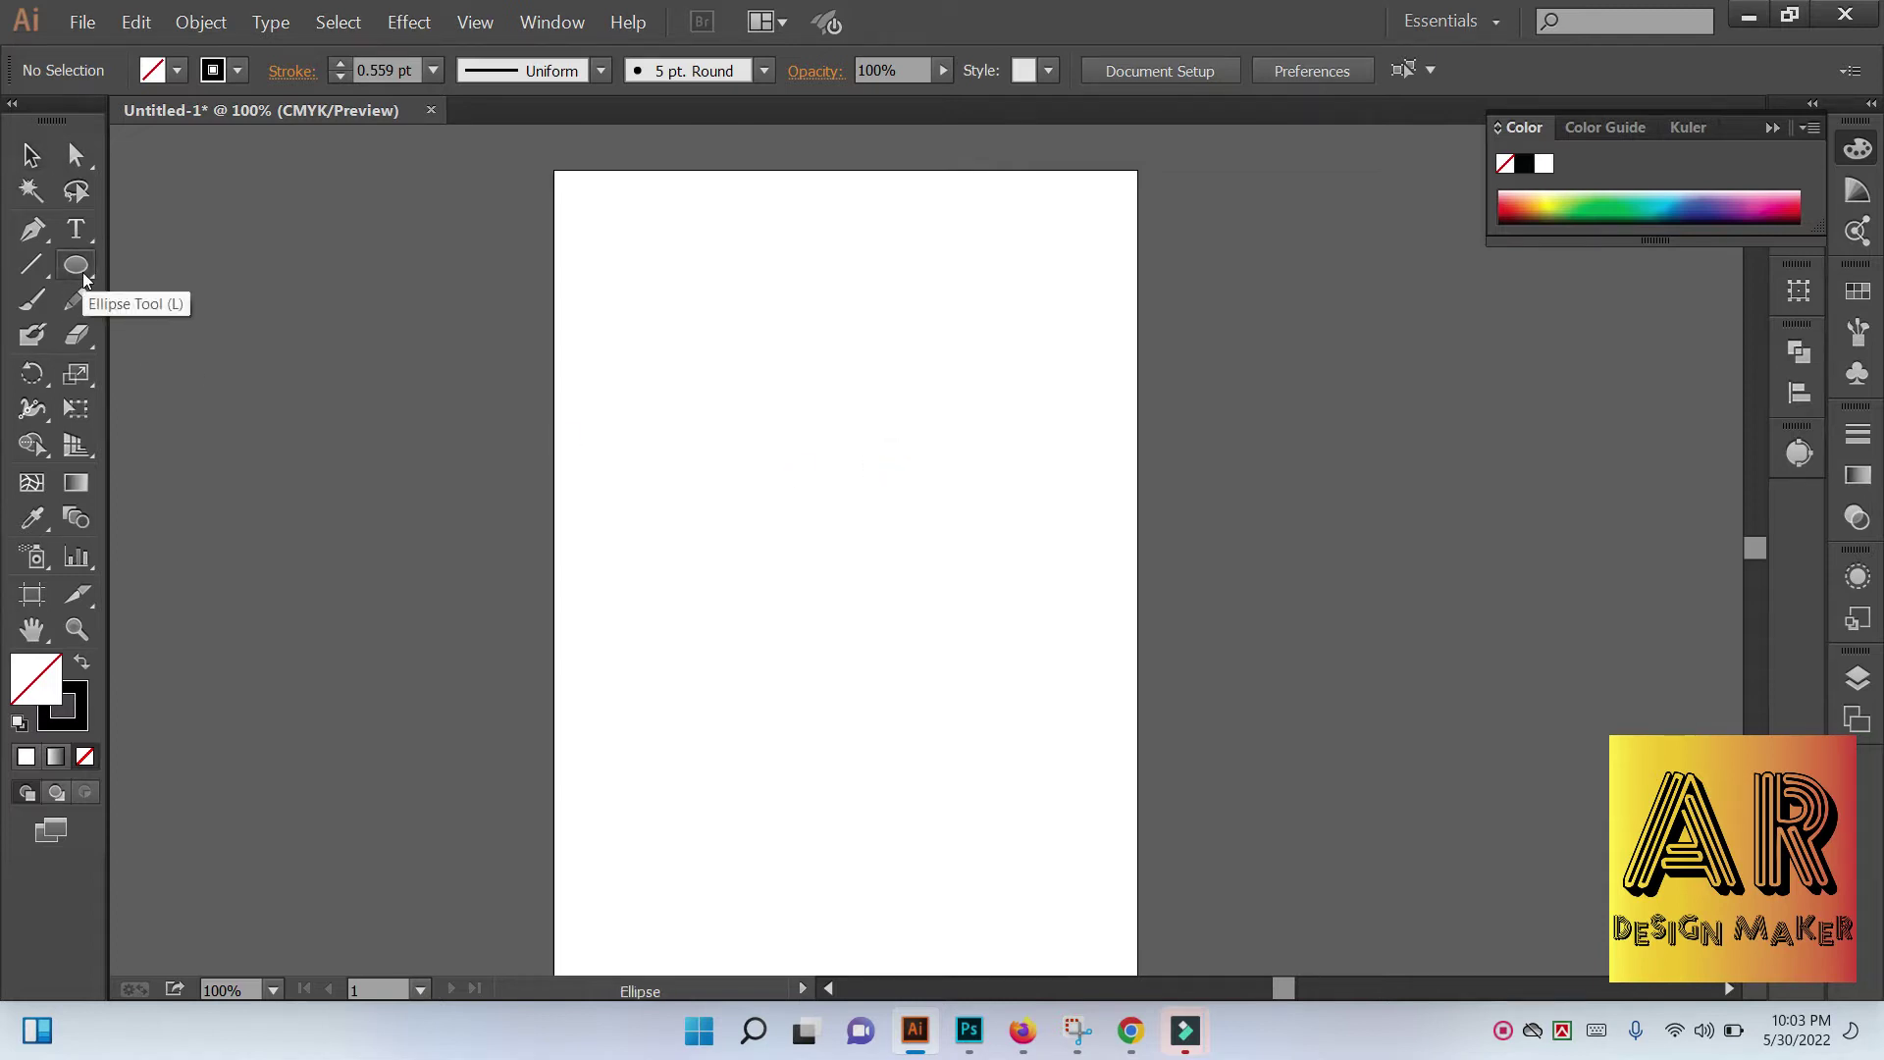
left_click_drag(82, 271, 222, 269)
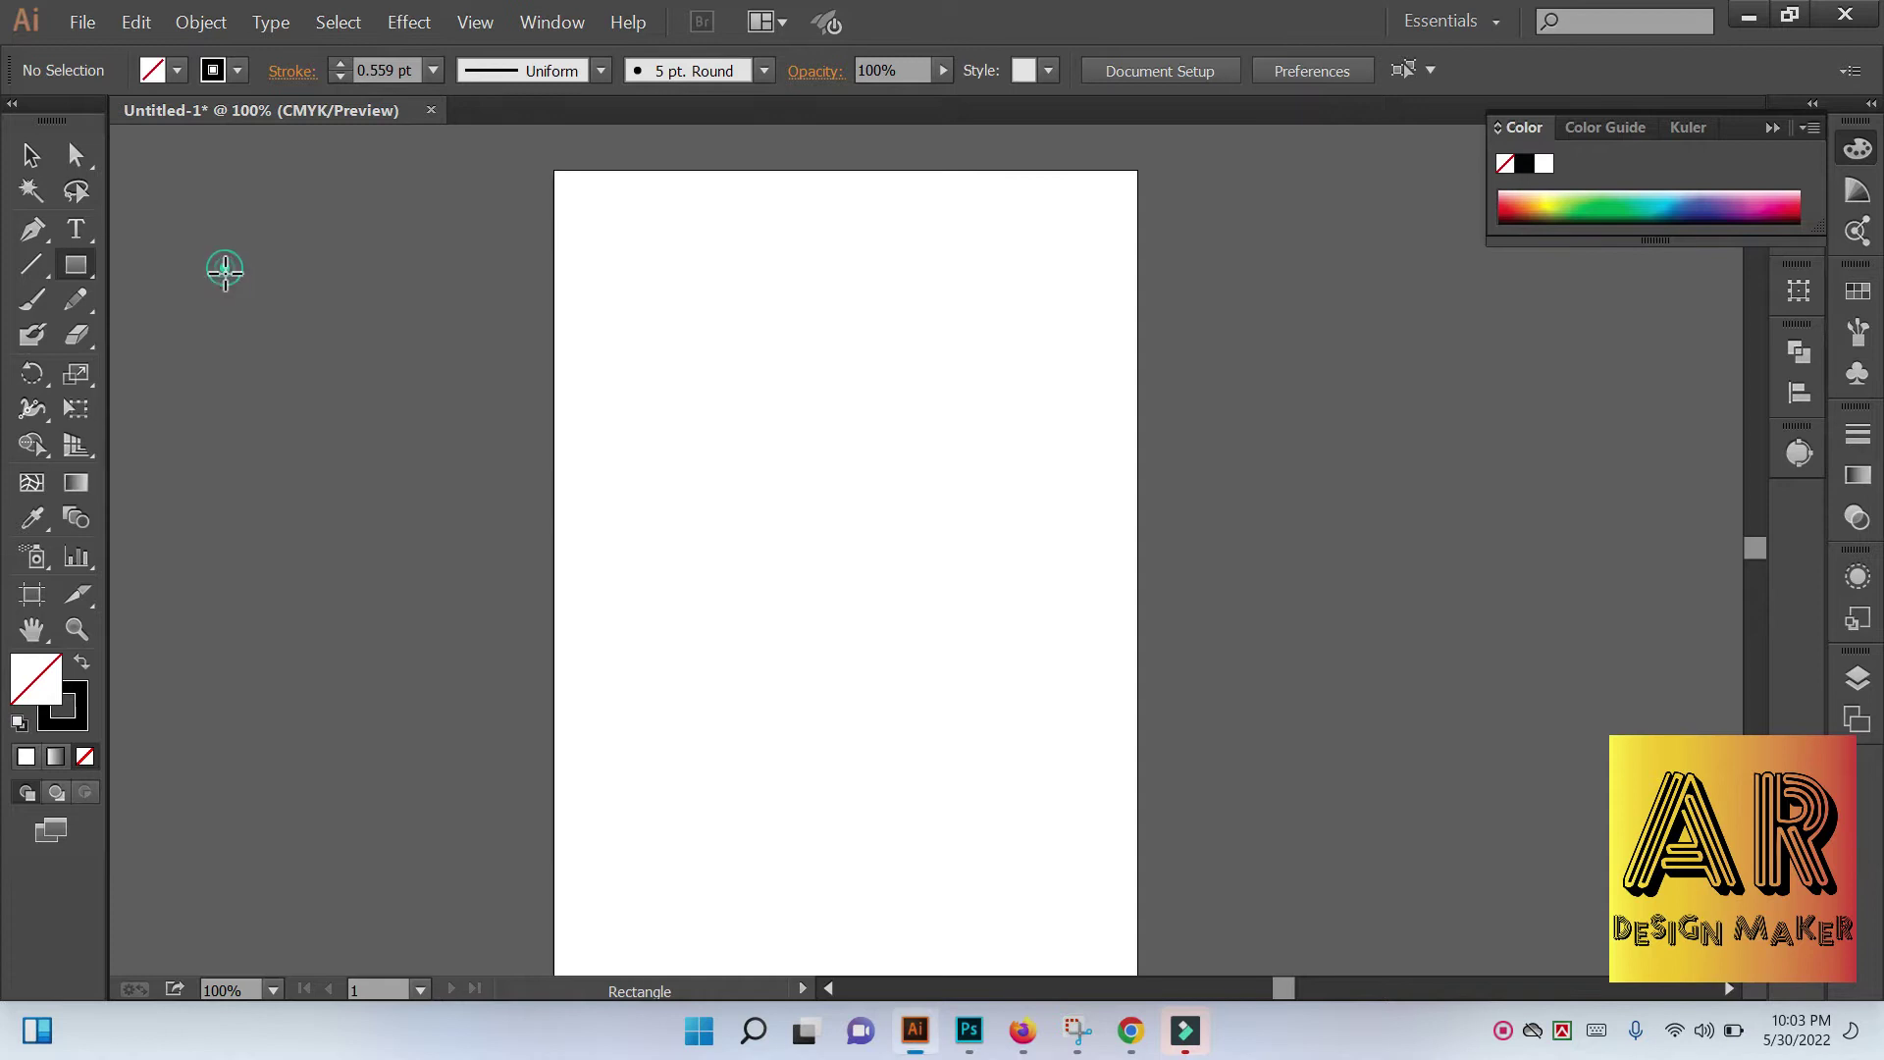
left_click_drag(773, 380, 828, 741)
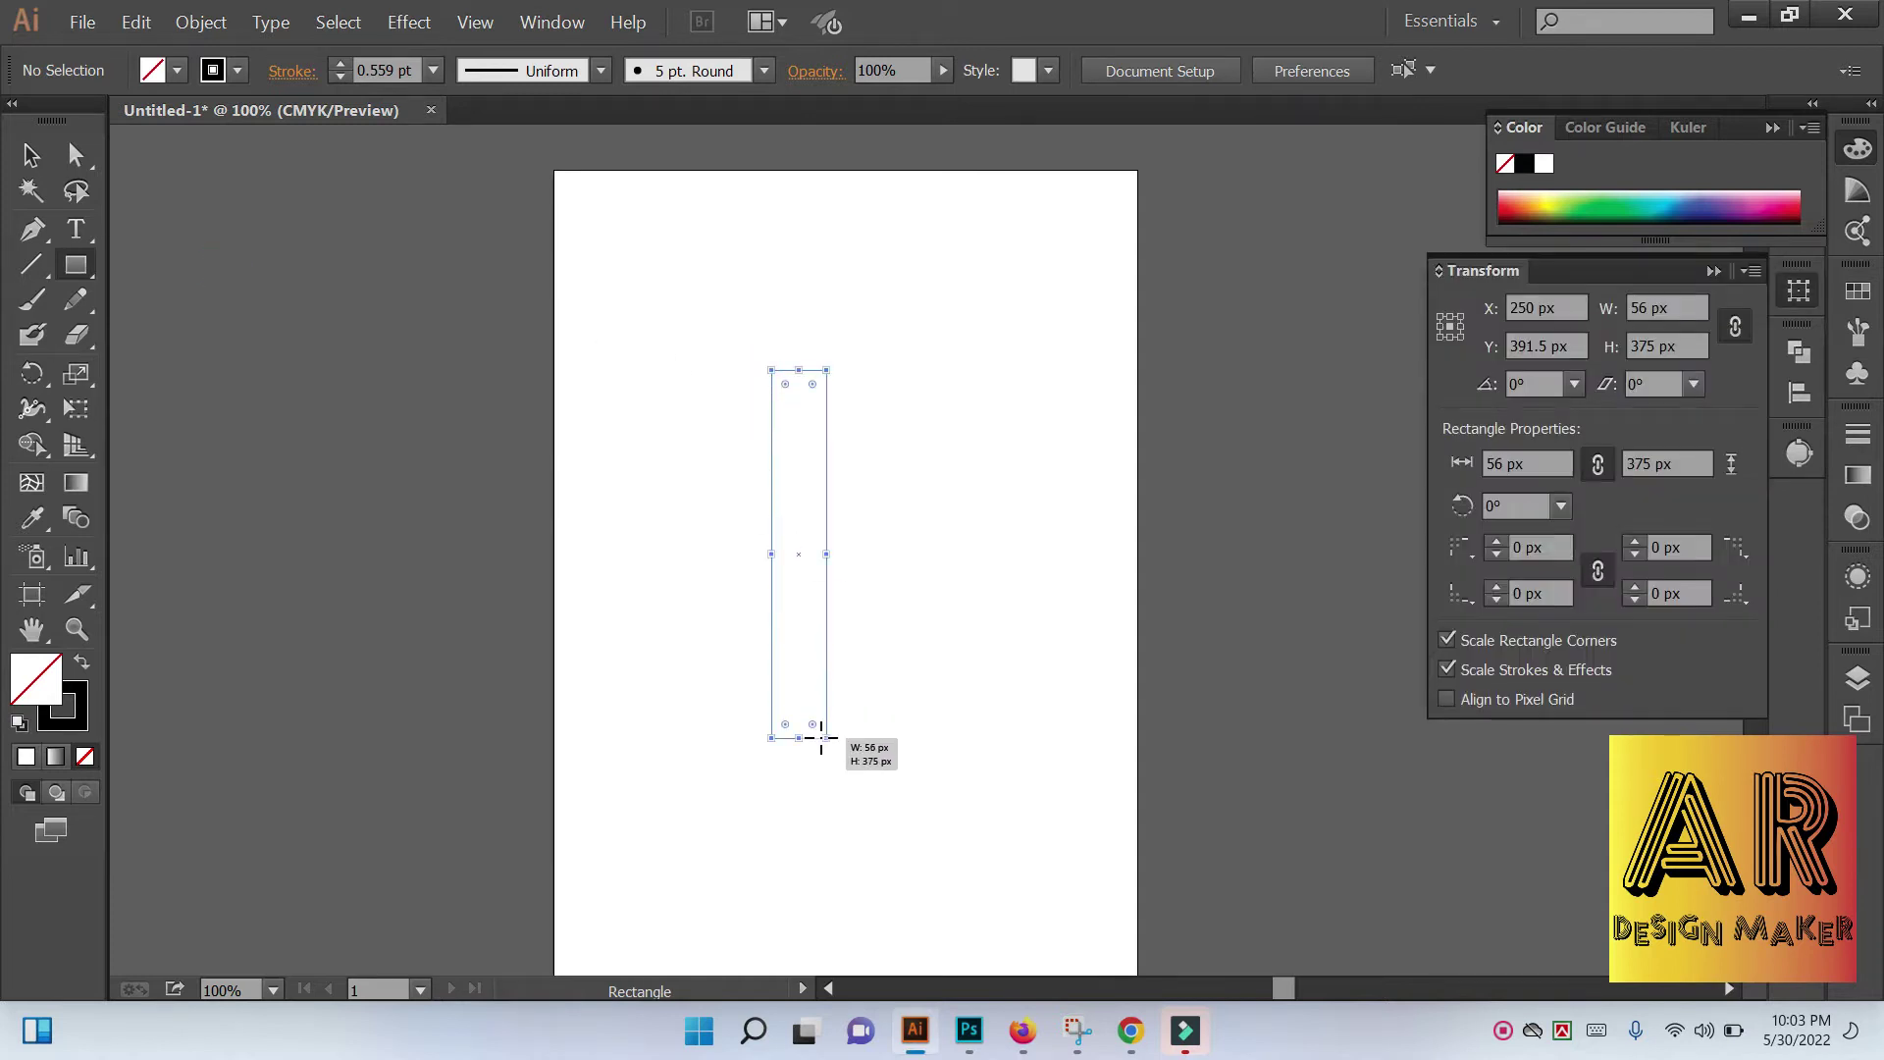
Copy the stem as a horizontal 375 × 56 px bar, then duplicate it about 100 px upward
left_click(33, 157)
mouse_move(716, 428)
left_mouse_down()
mouse_move(886, 574)
mouse_move(969, 579)
left_mouse_up()
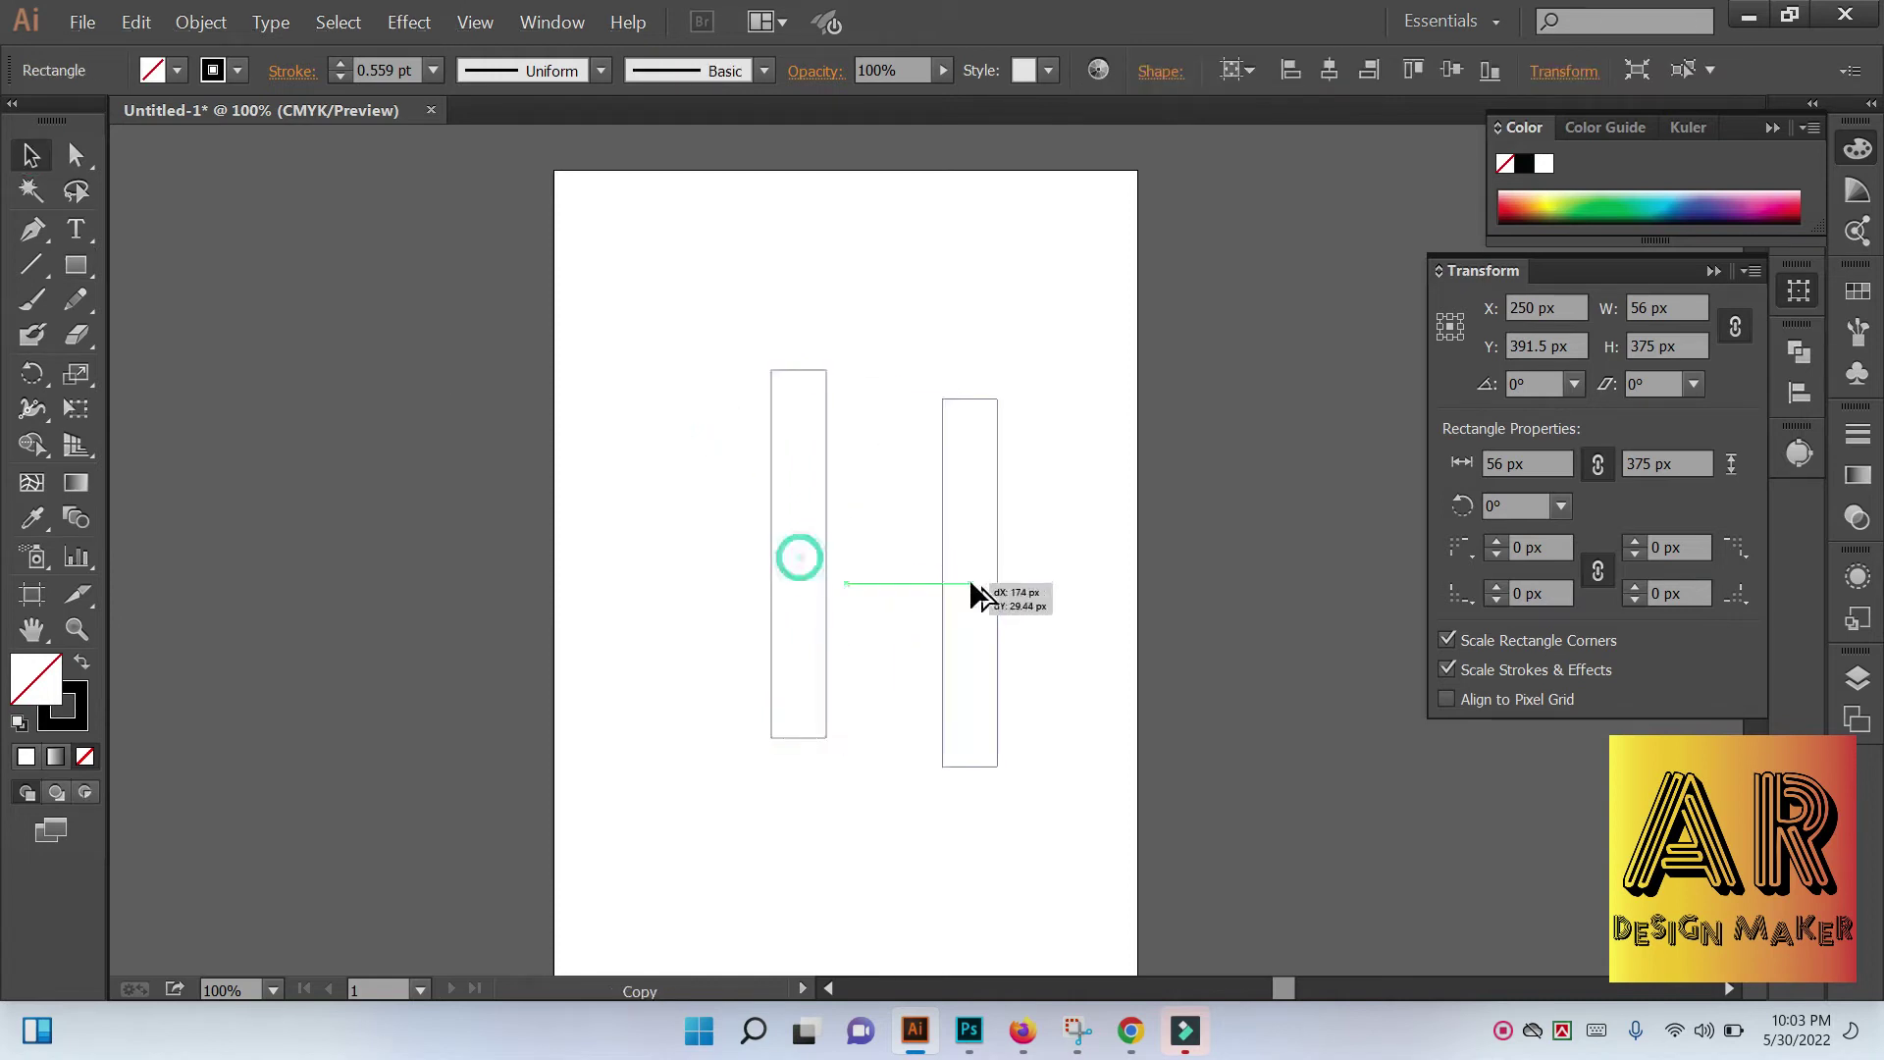
left_click(771, 413)
left_click(1069, 417)
left_click_drag(1044, 417, 791, 475)
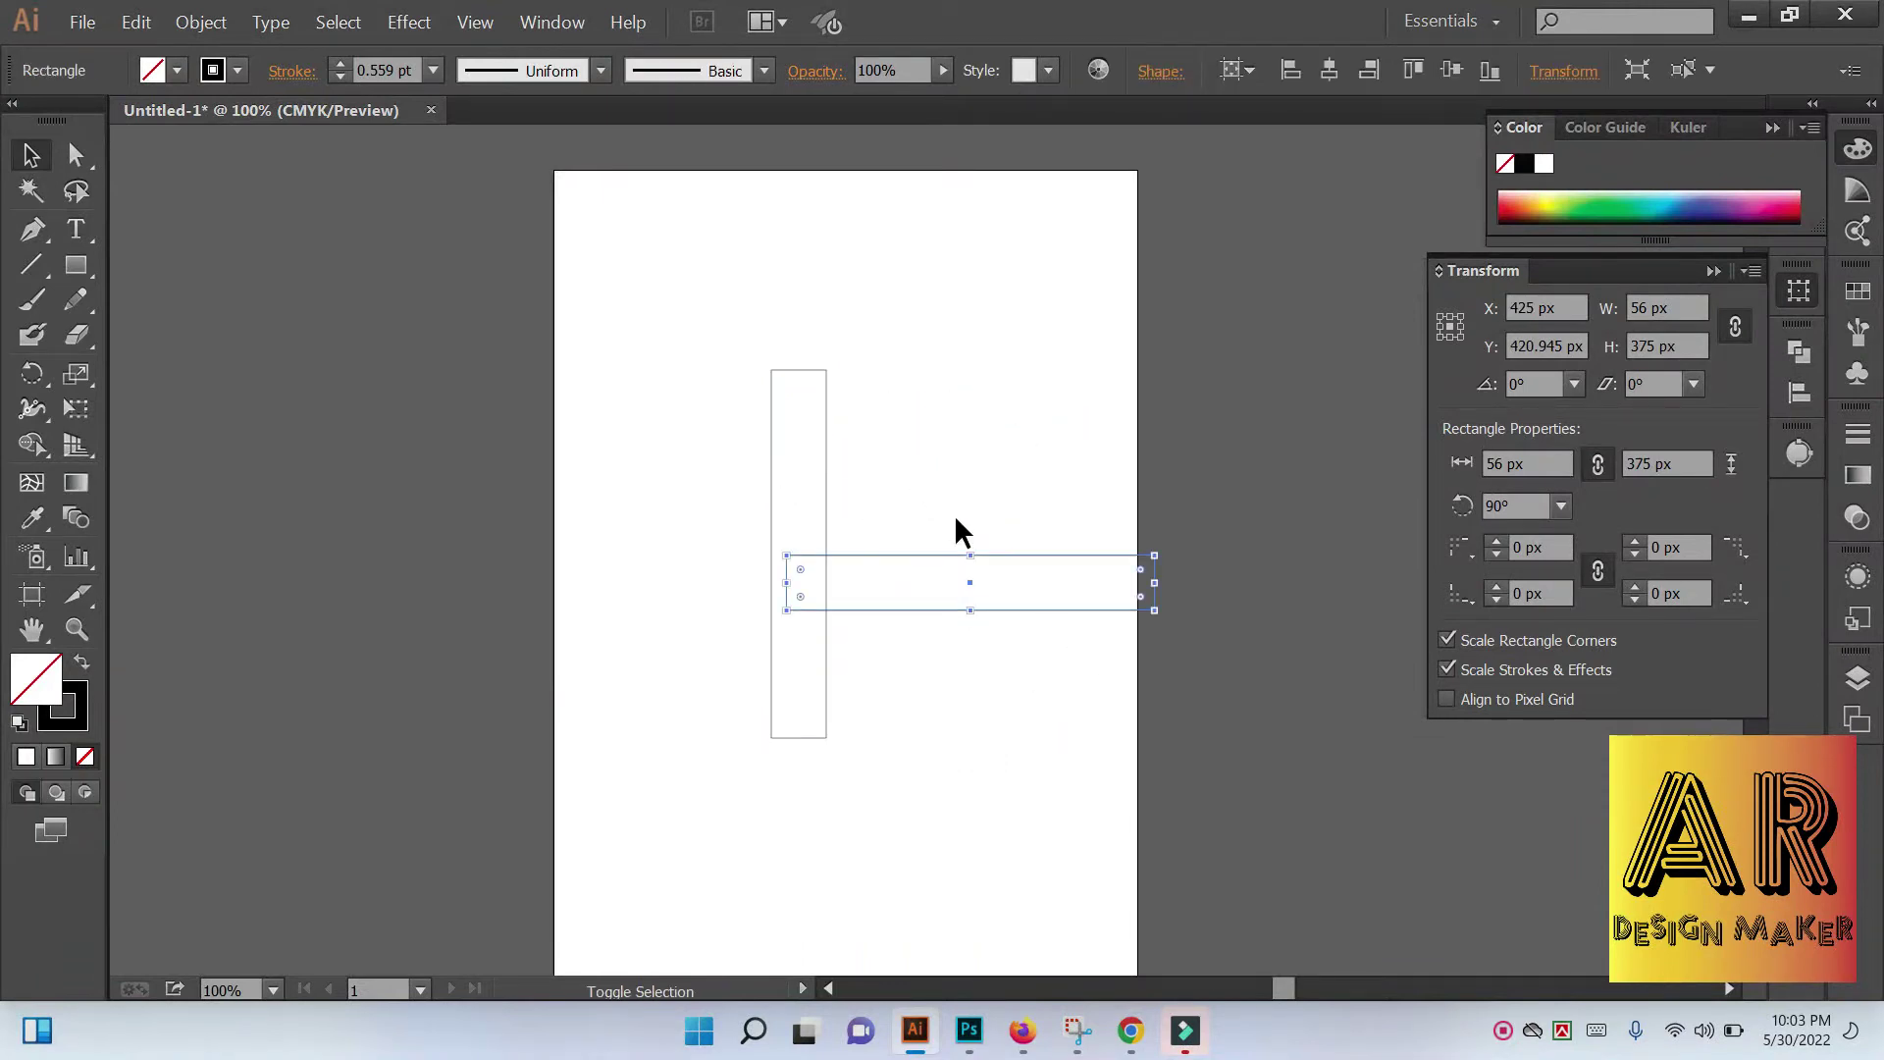
left_click_drag(989, 556, 991, 458)
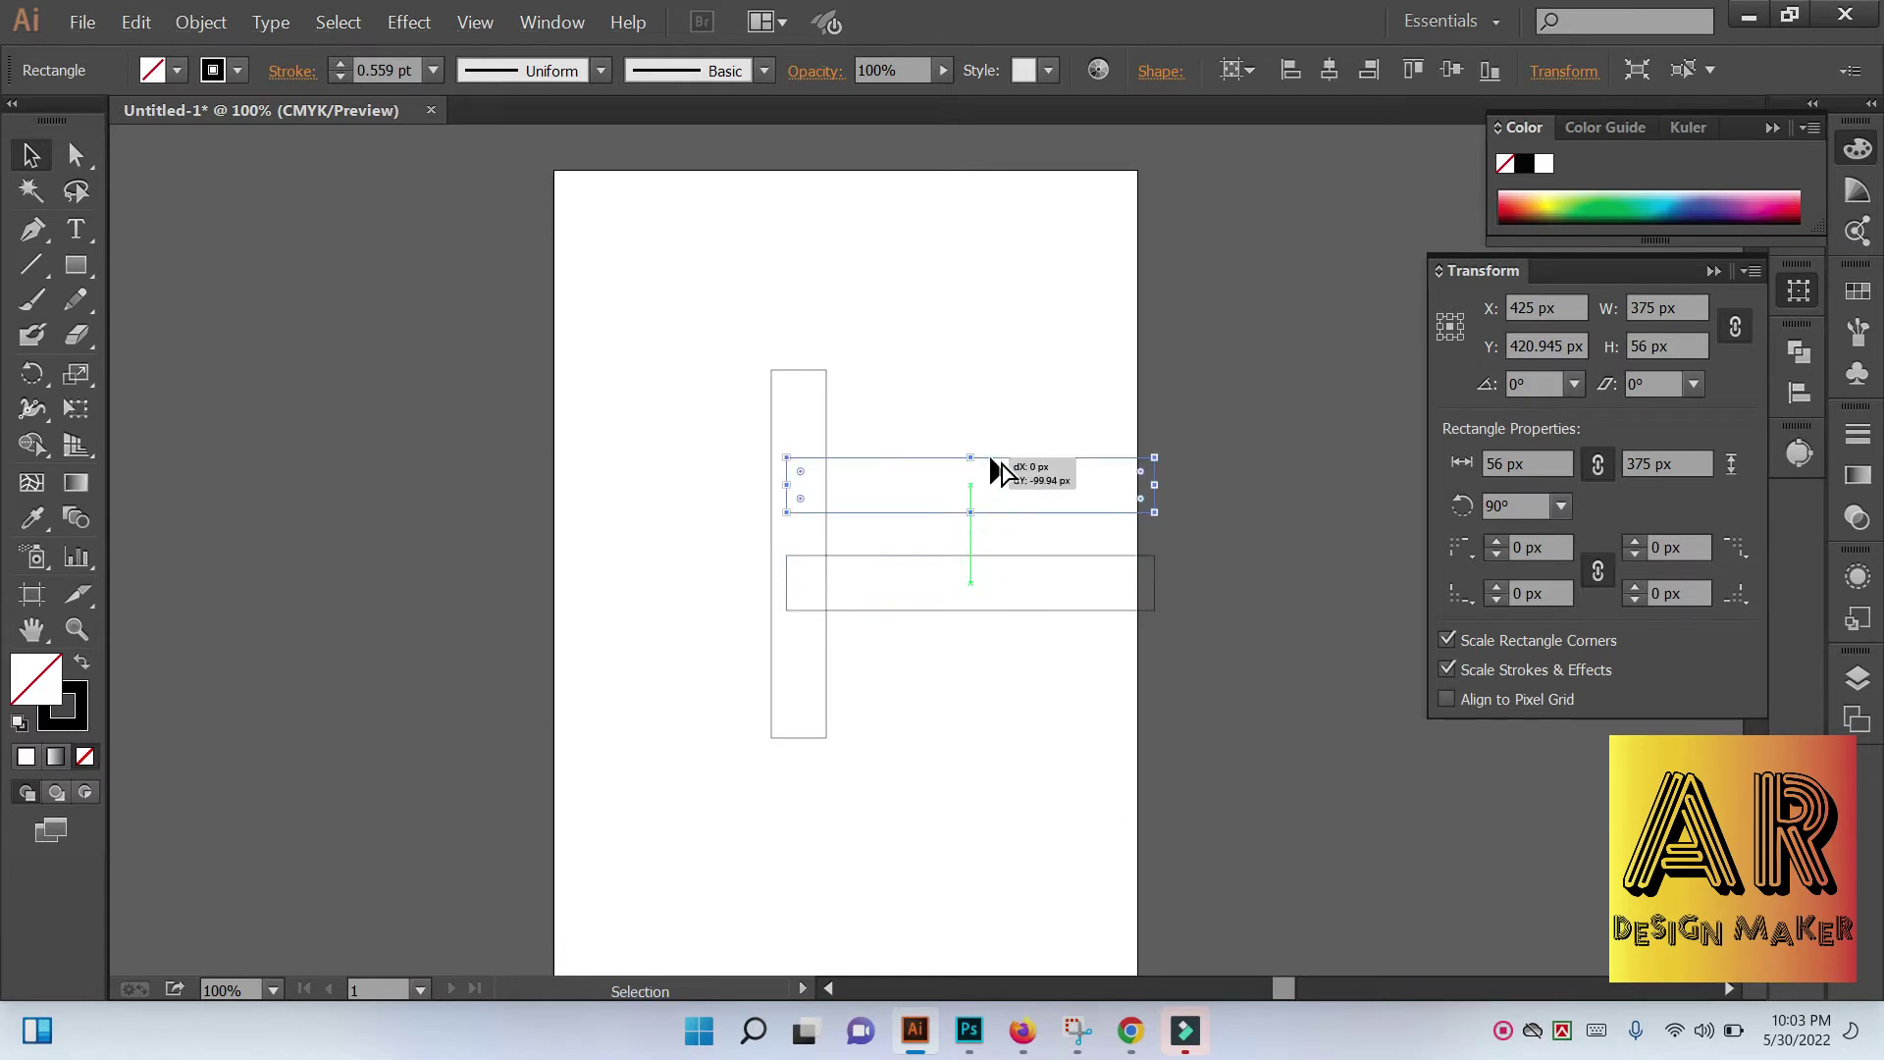
Move the upper horizontal bar onto the top end of the stem
mouse_move(981, 548)
left_mouse_down()
mouse_move(1007, 646)
mouse_move(978, 600)
left_mouse_up()
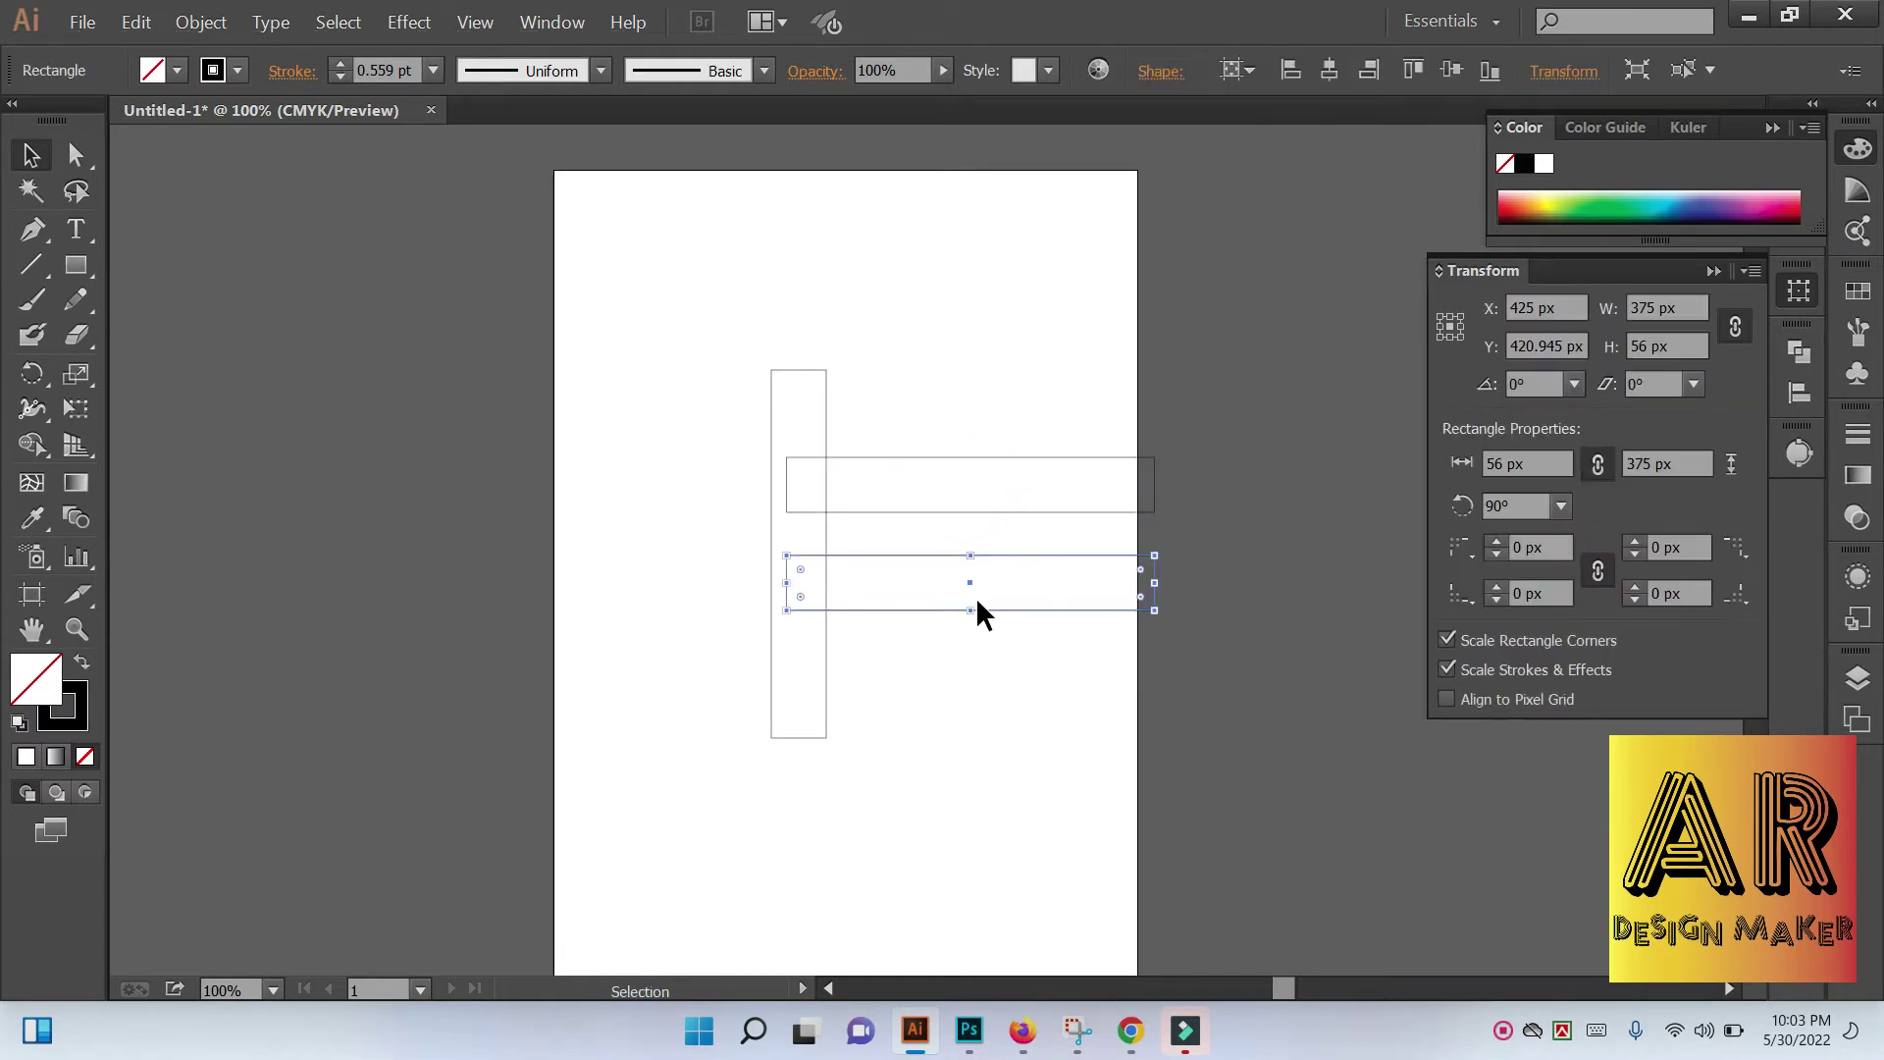
left_click(1018, 626)
mouse_move(987, 451)
left_mouse_down()
mouse_move(958, 402)
mouse_move(972, 373)
left_mouse_up()
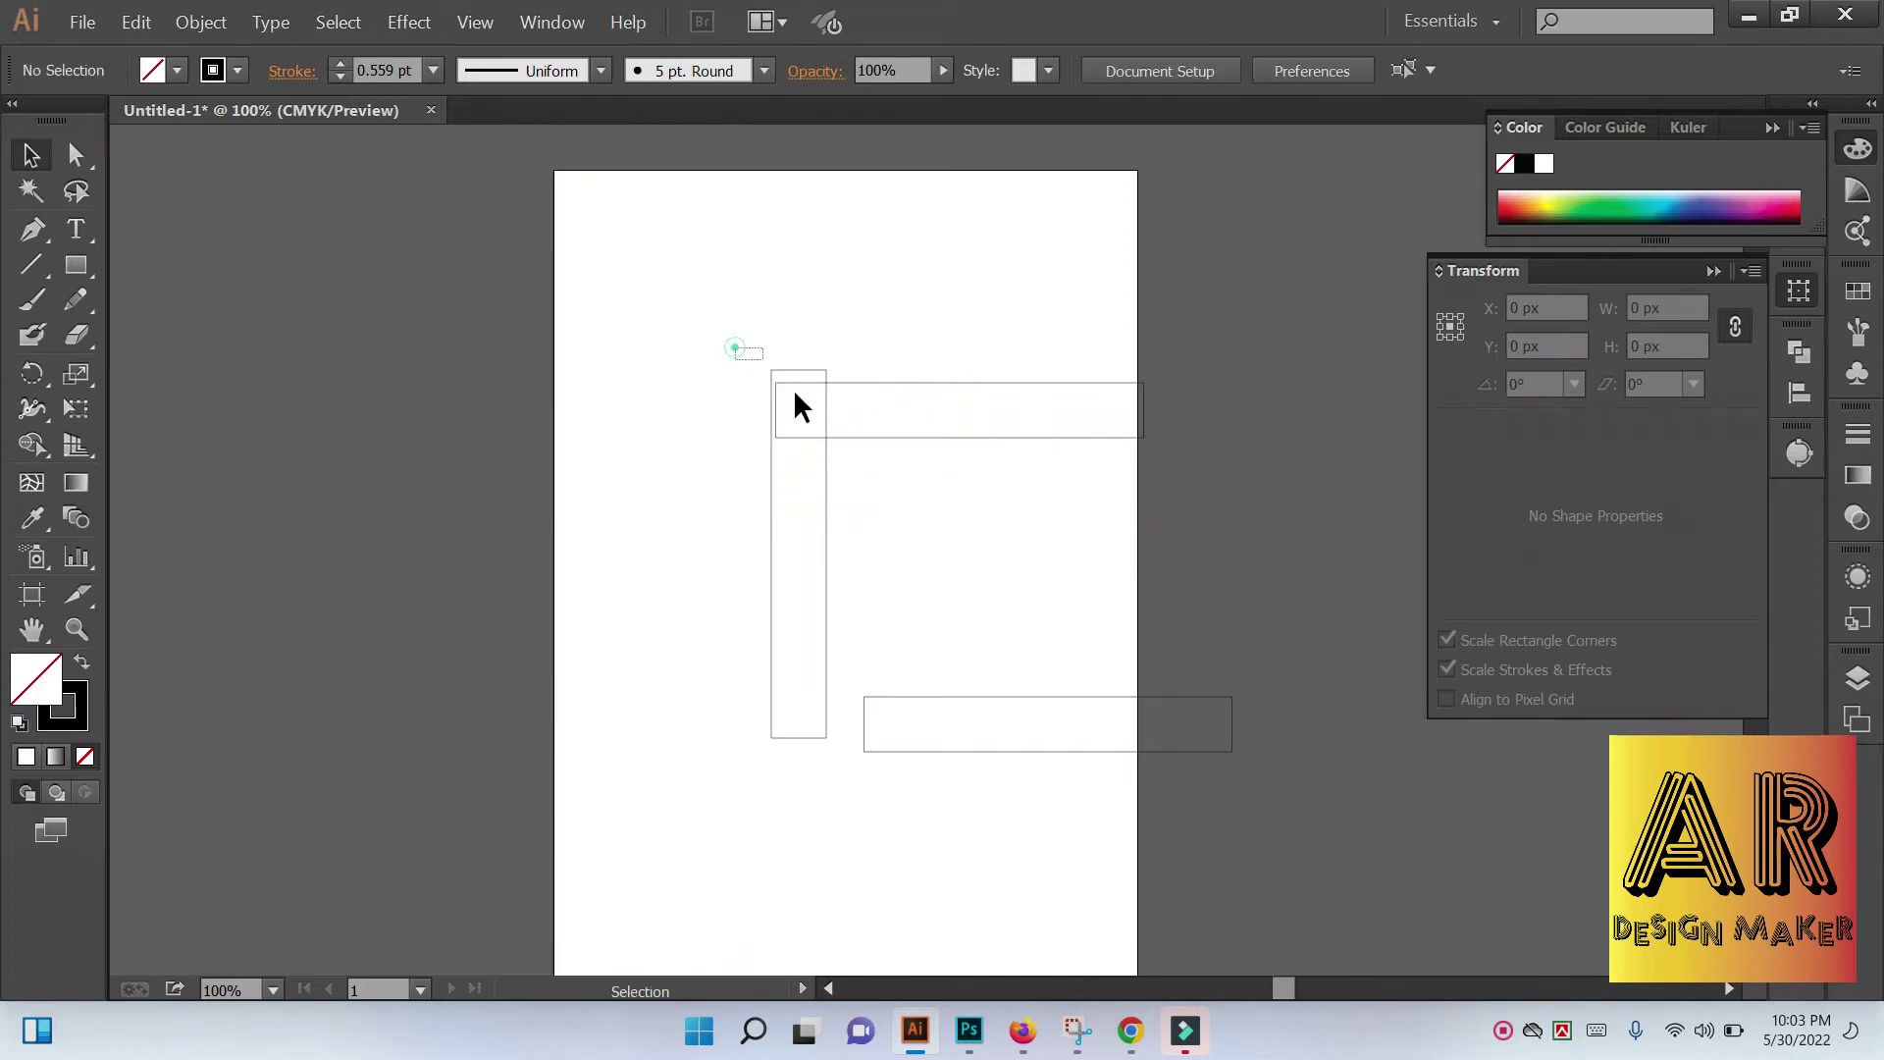
left_click_drag(793, 389, 823, 437)
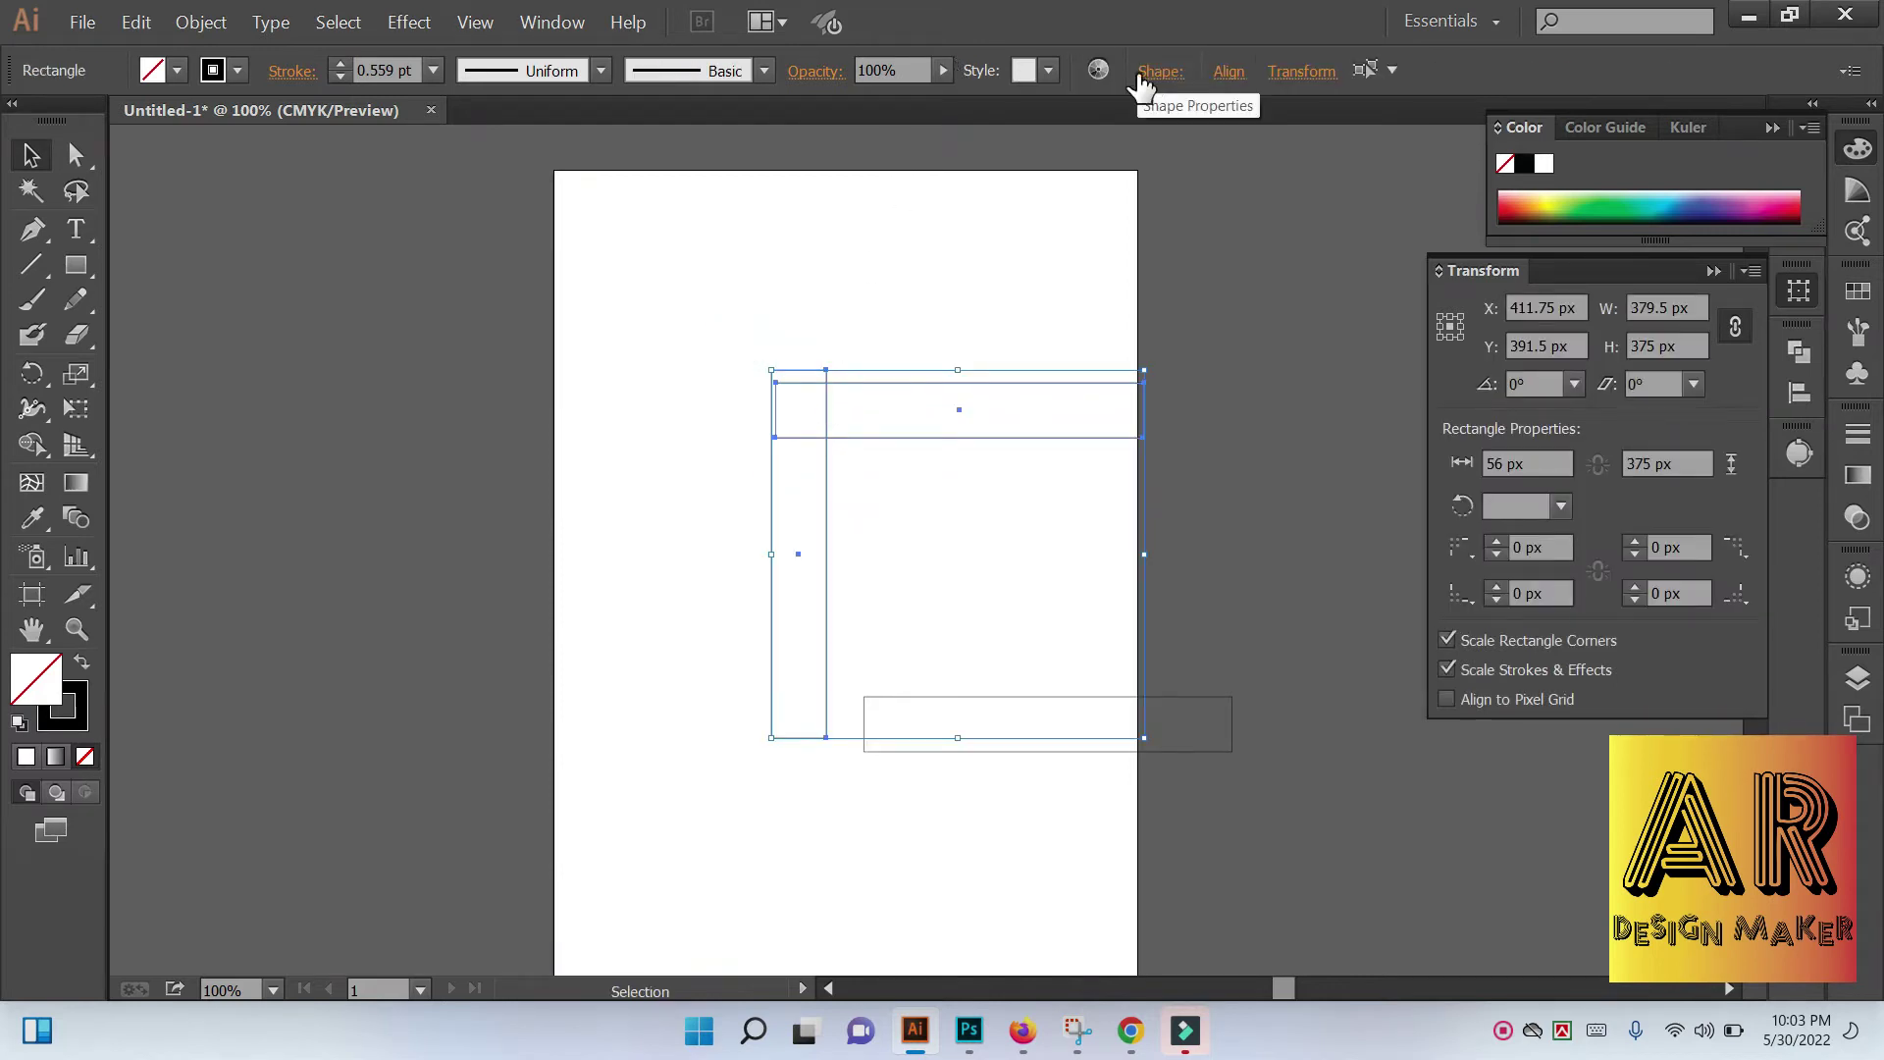
Align the stem's left and top edges to the top bar as key object
left_click(1229, 71)
left_click(1208, 319)
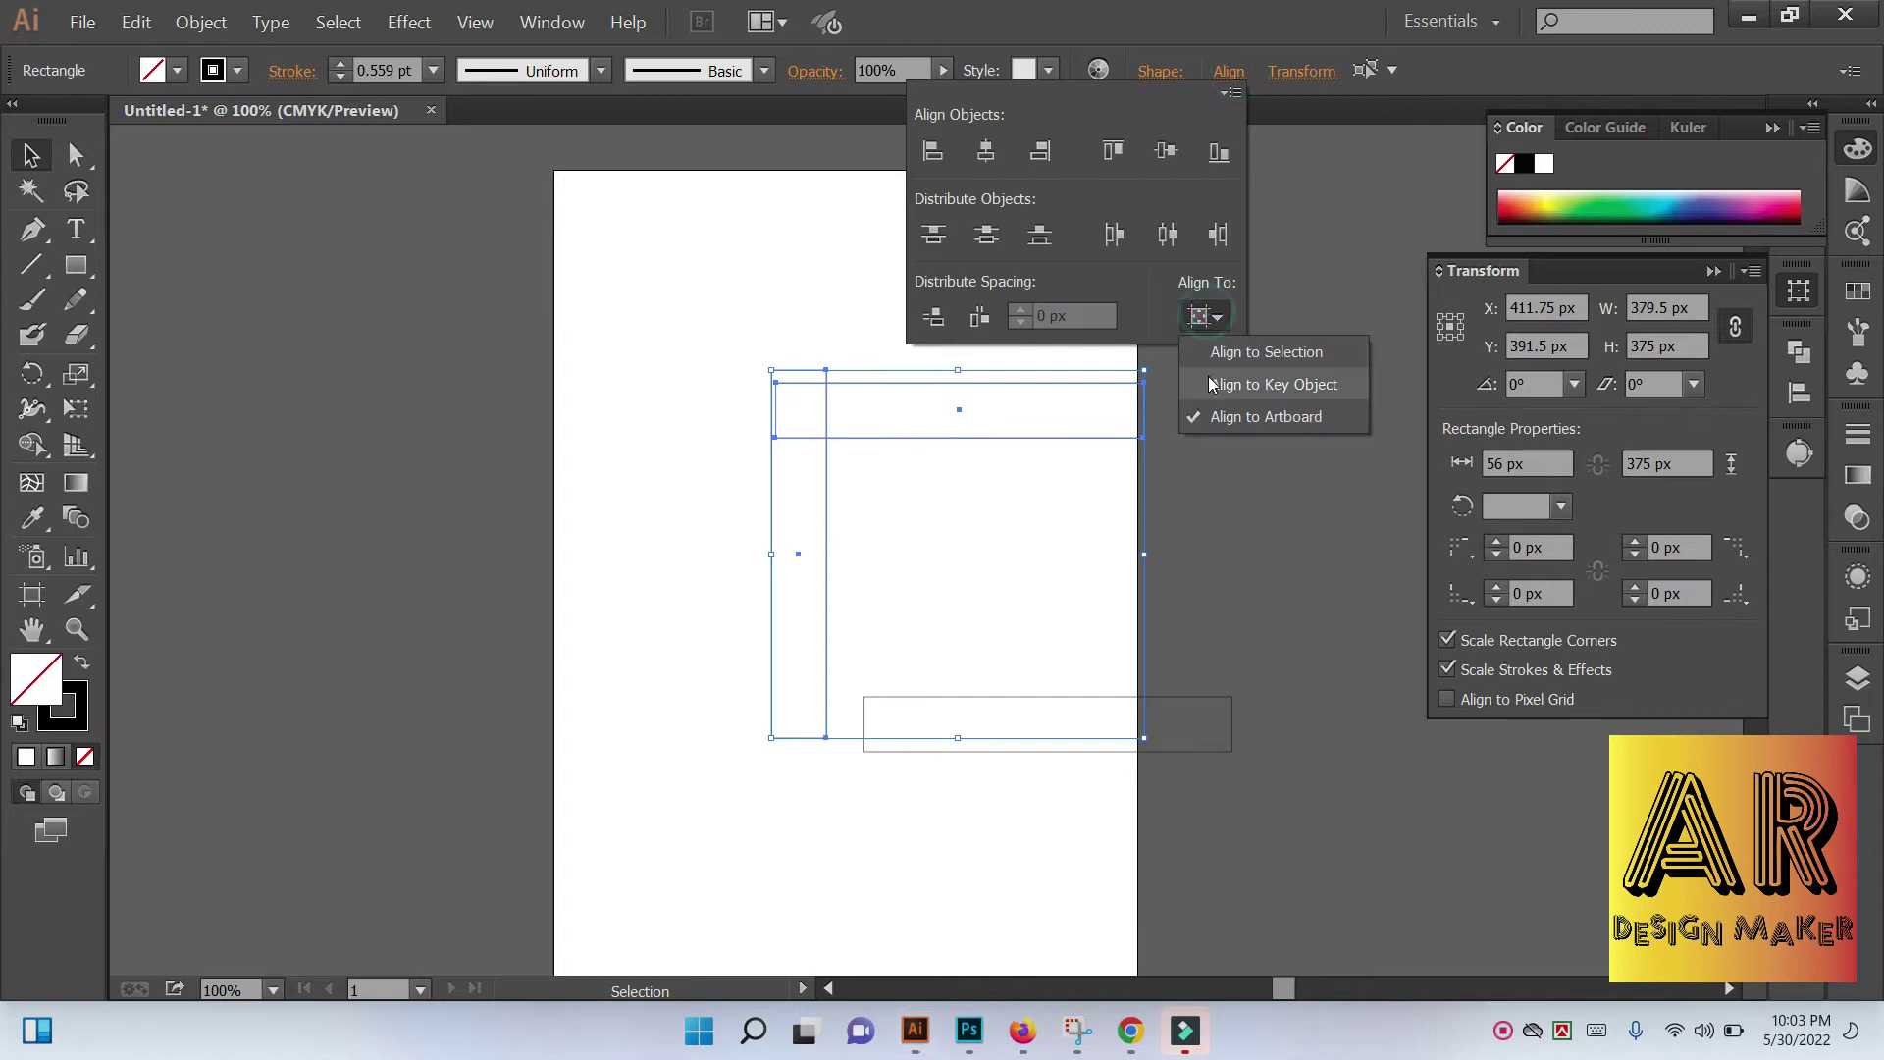
left_click(1207, 379)
left_click(946, 150)
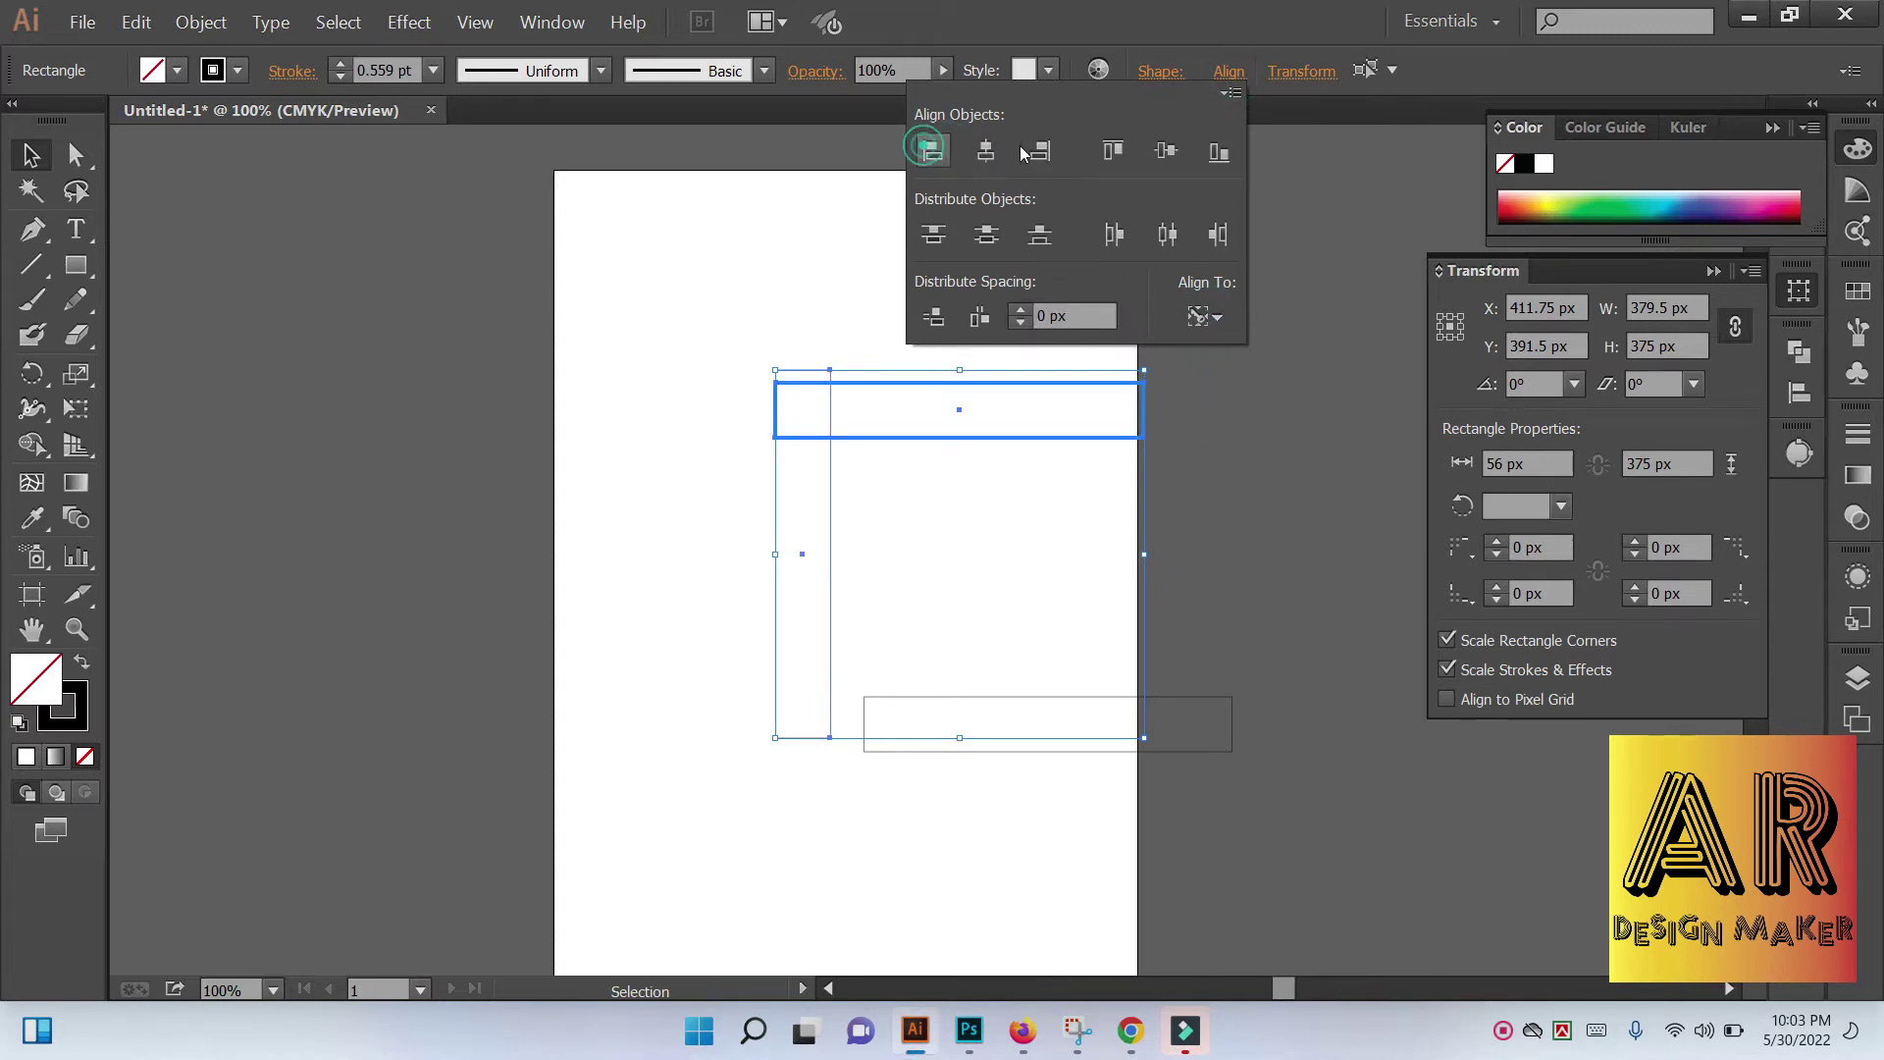
left_click(1109, 153)
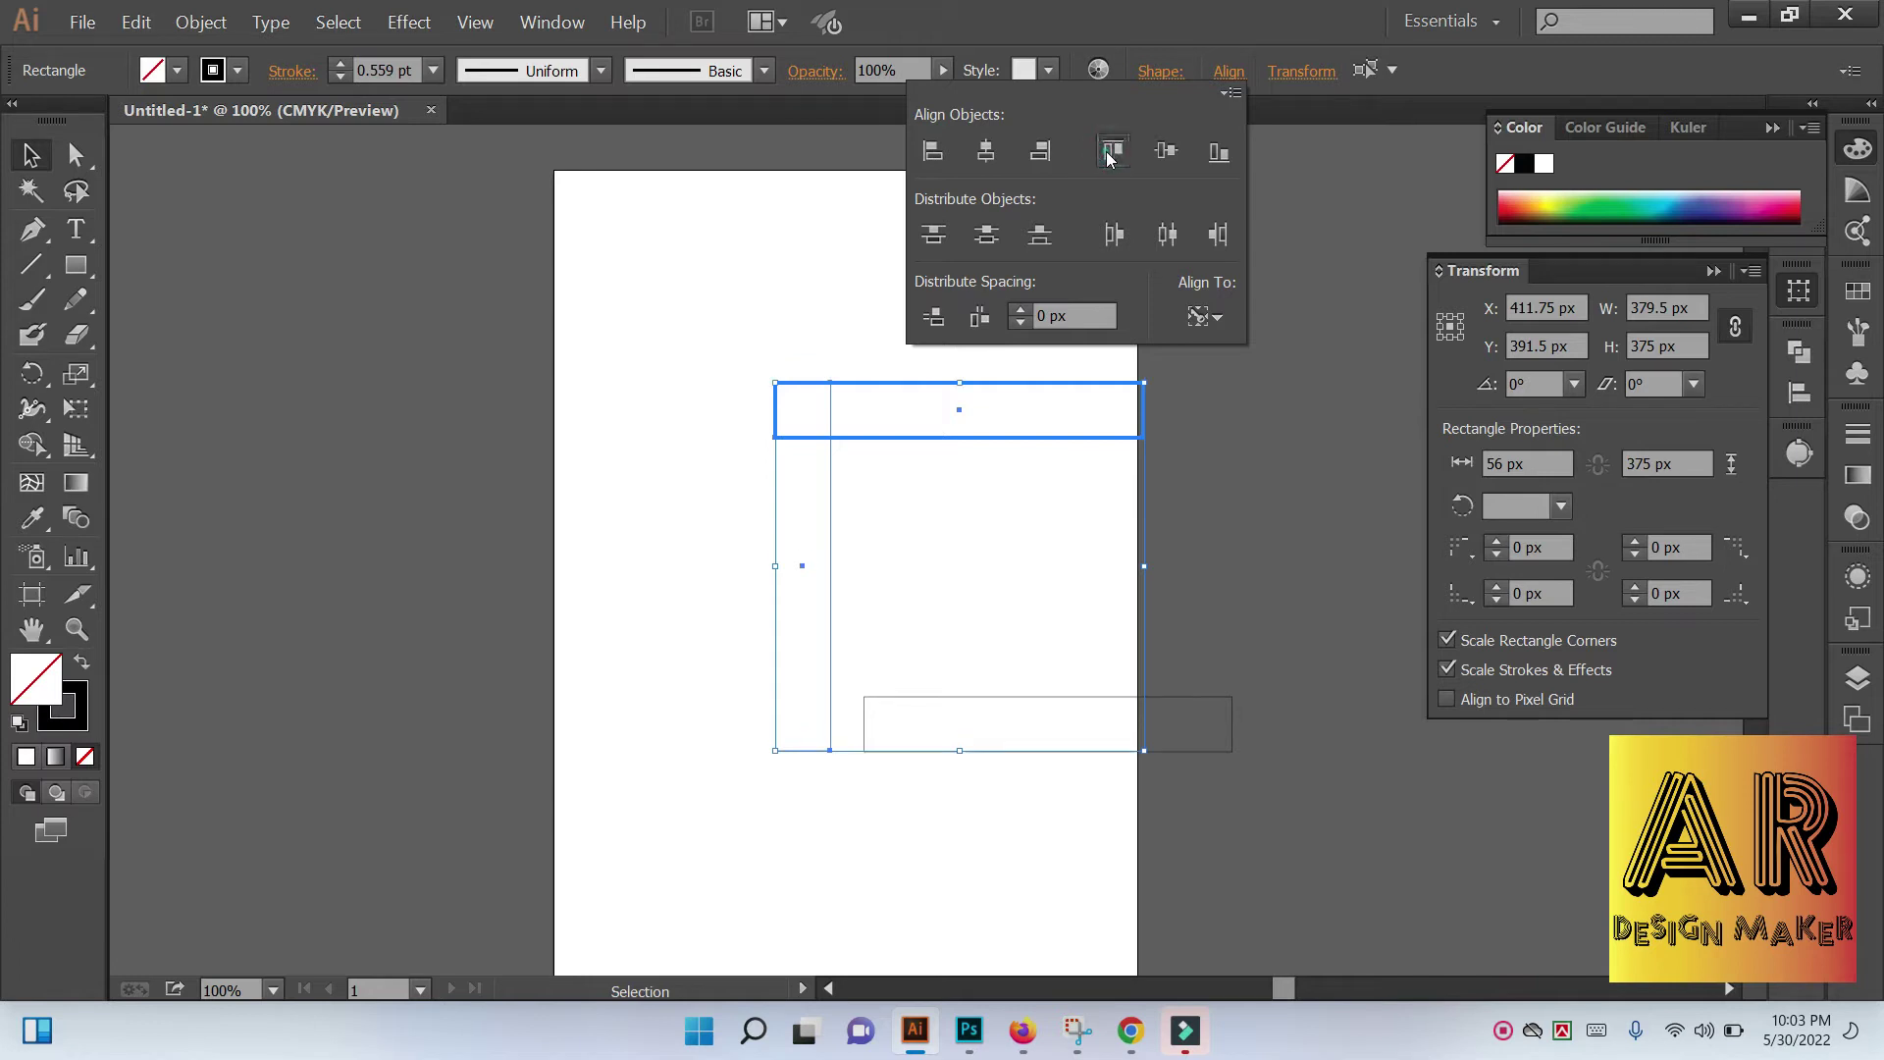
left_click(639, 320)
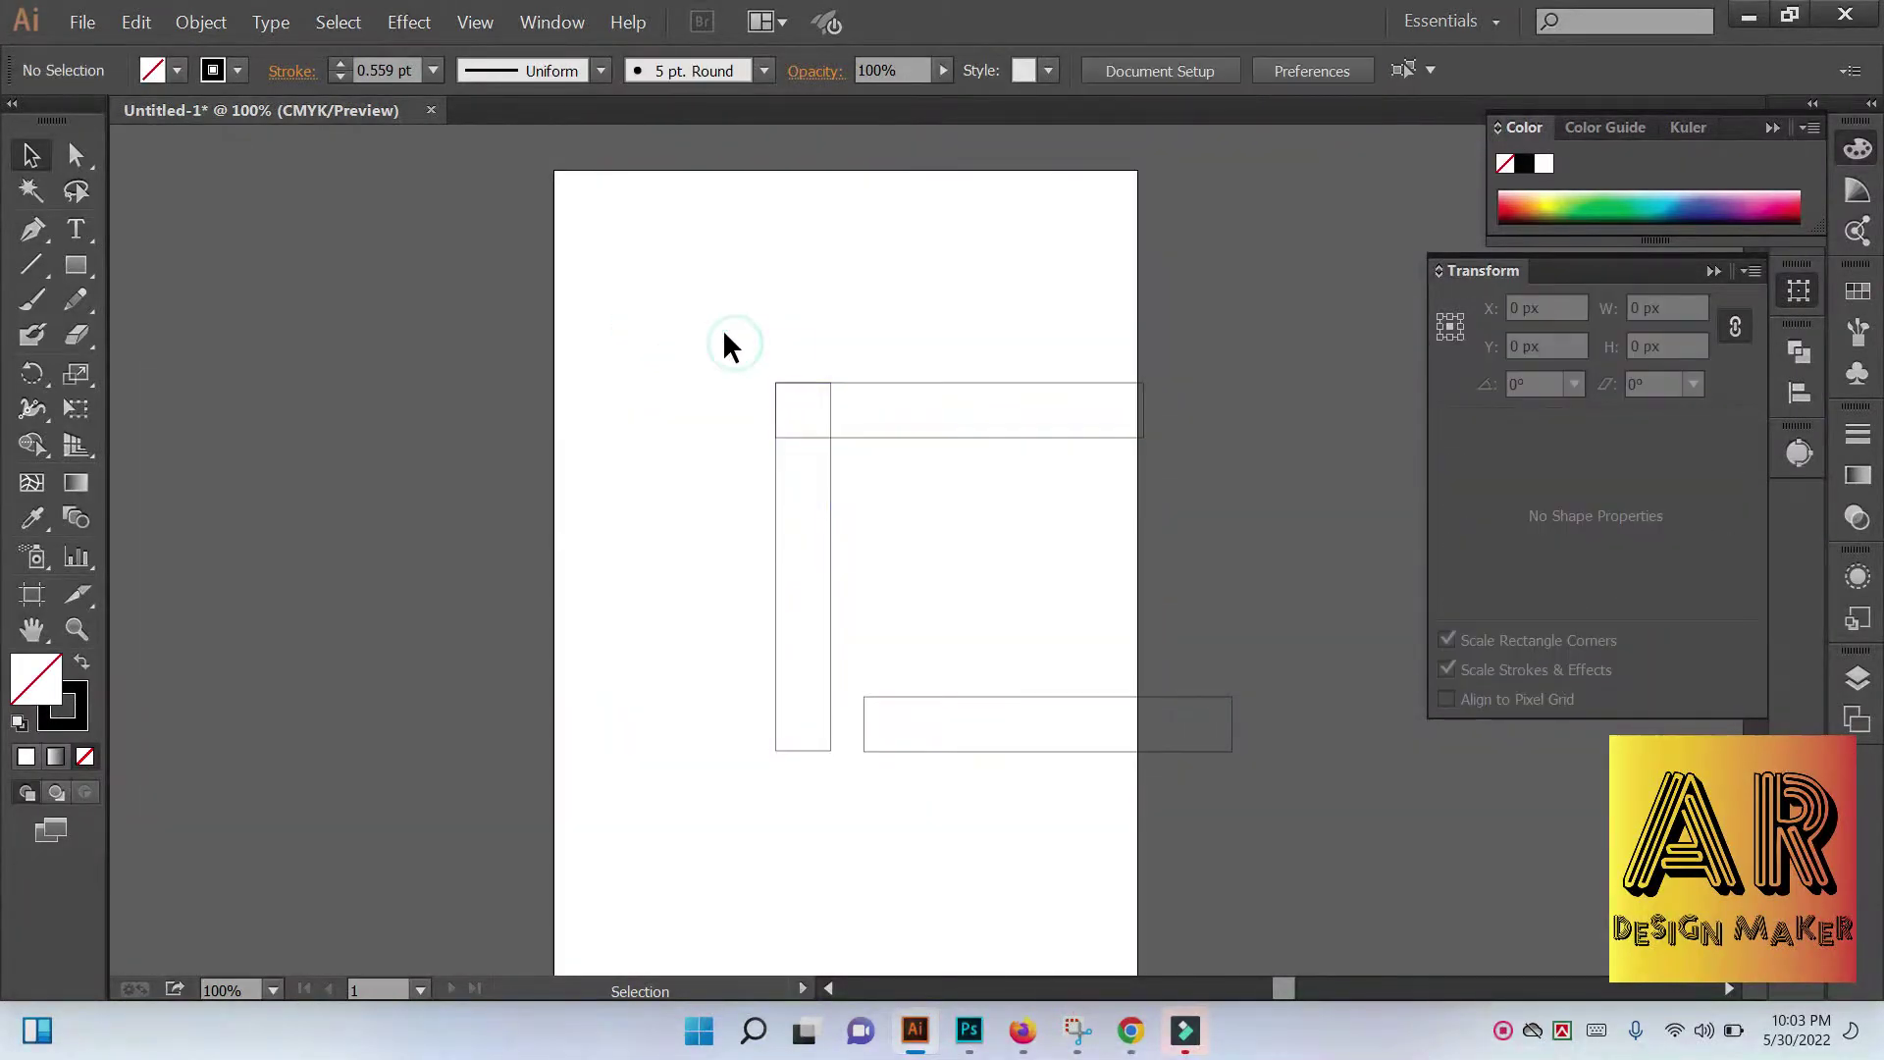
Move the bottom bar up beside the stem and select all three rectangles
left_click_drag(727, 342, 898, 456)
left_click(1025, 546)
left_click(1046, 728)
left_click_drag(1031, 698, 941, 557)
left_click(940, 516)
left_click_drag(722, 316, 895, 627)
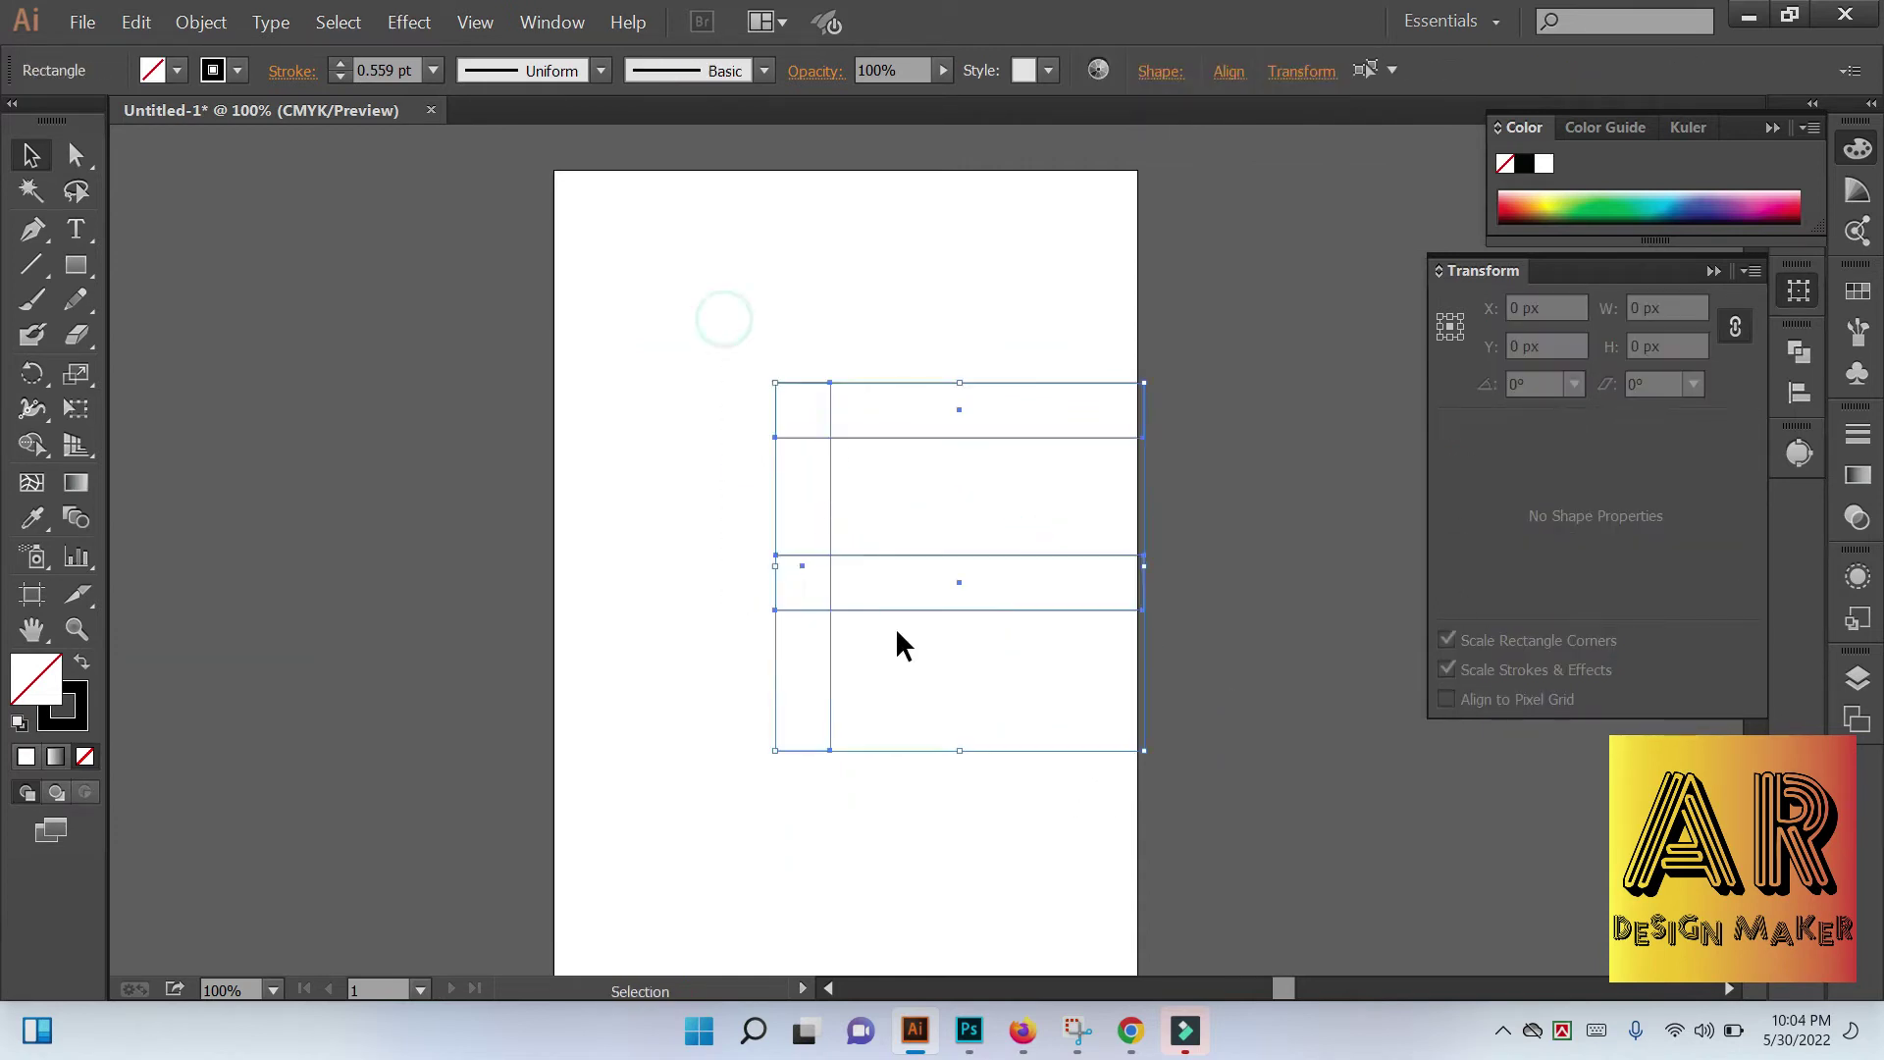
Center the middle bar vertically on the stem, then shift the whole F left and up
left_click(1226, 79)
left_click(1216, 318)
left_click(1212, 382)
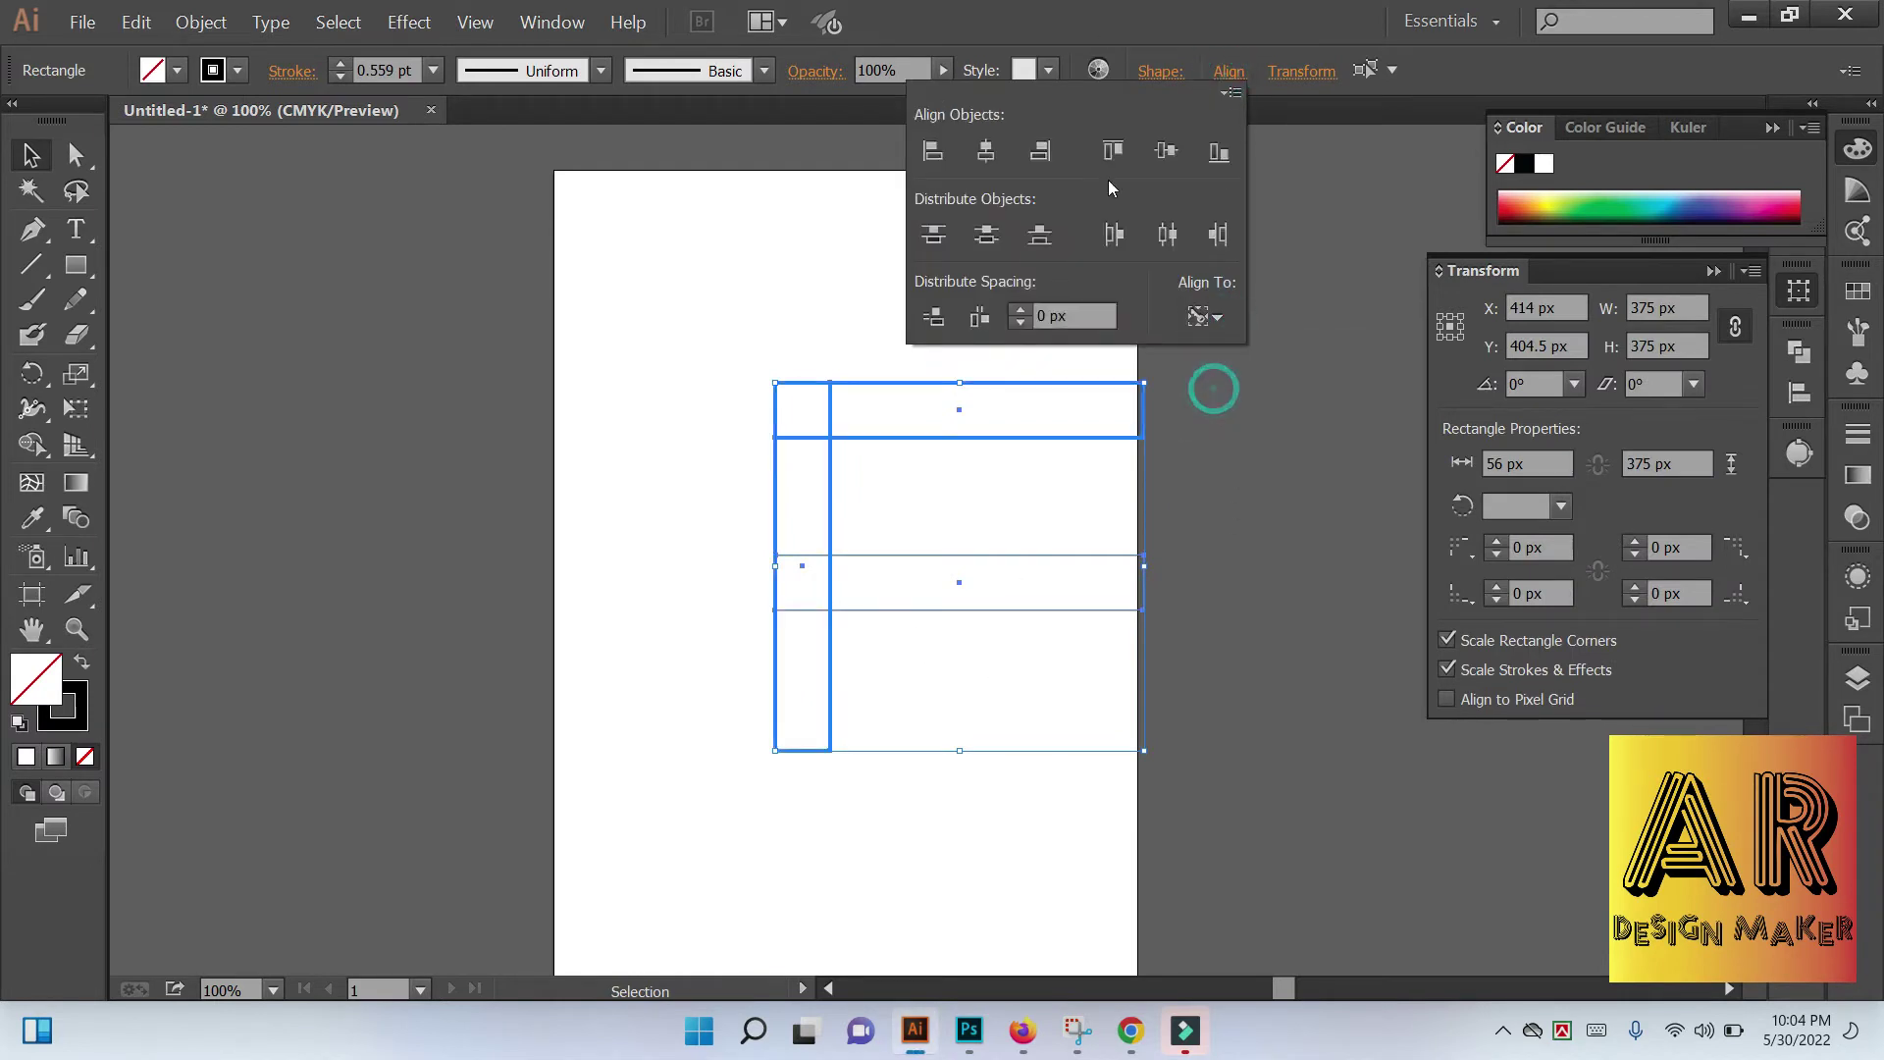
left_click(1161, 152)
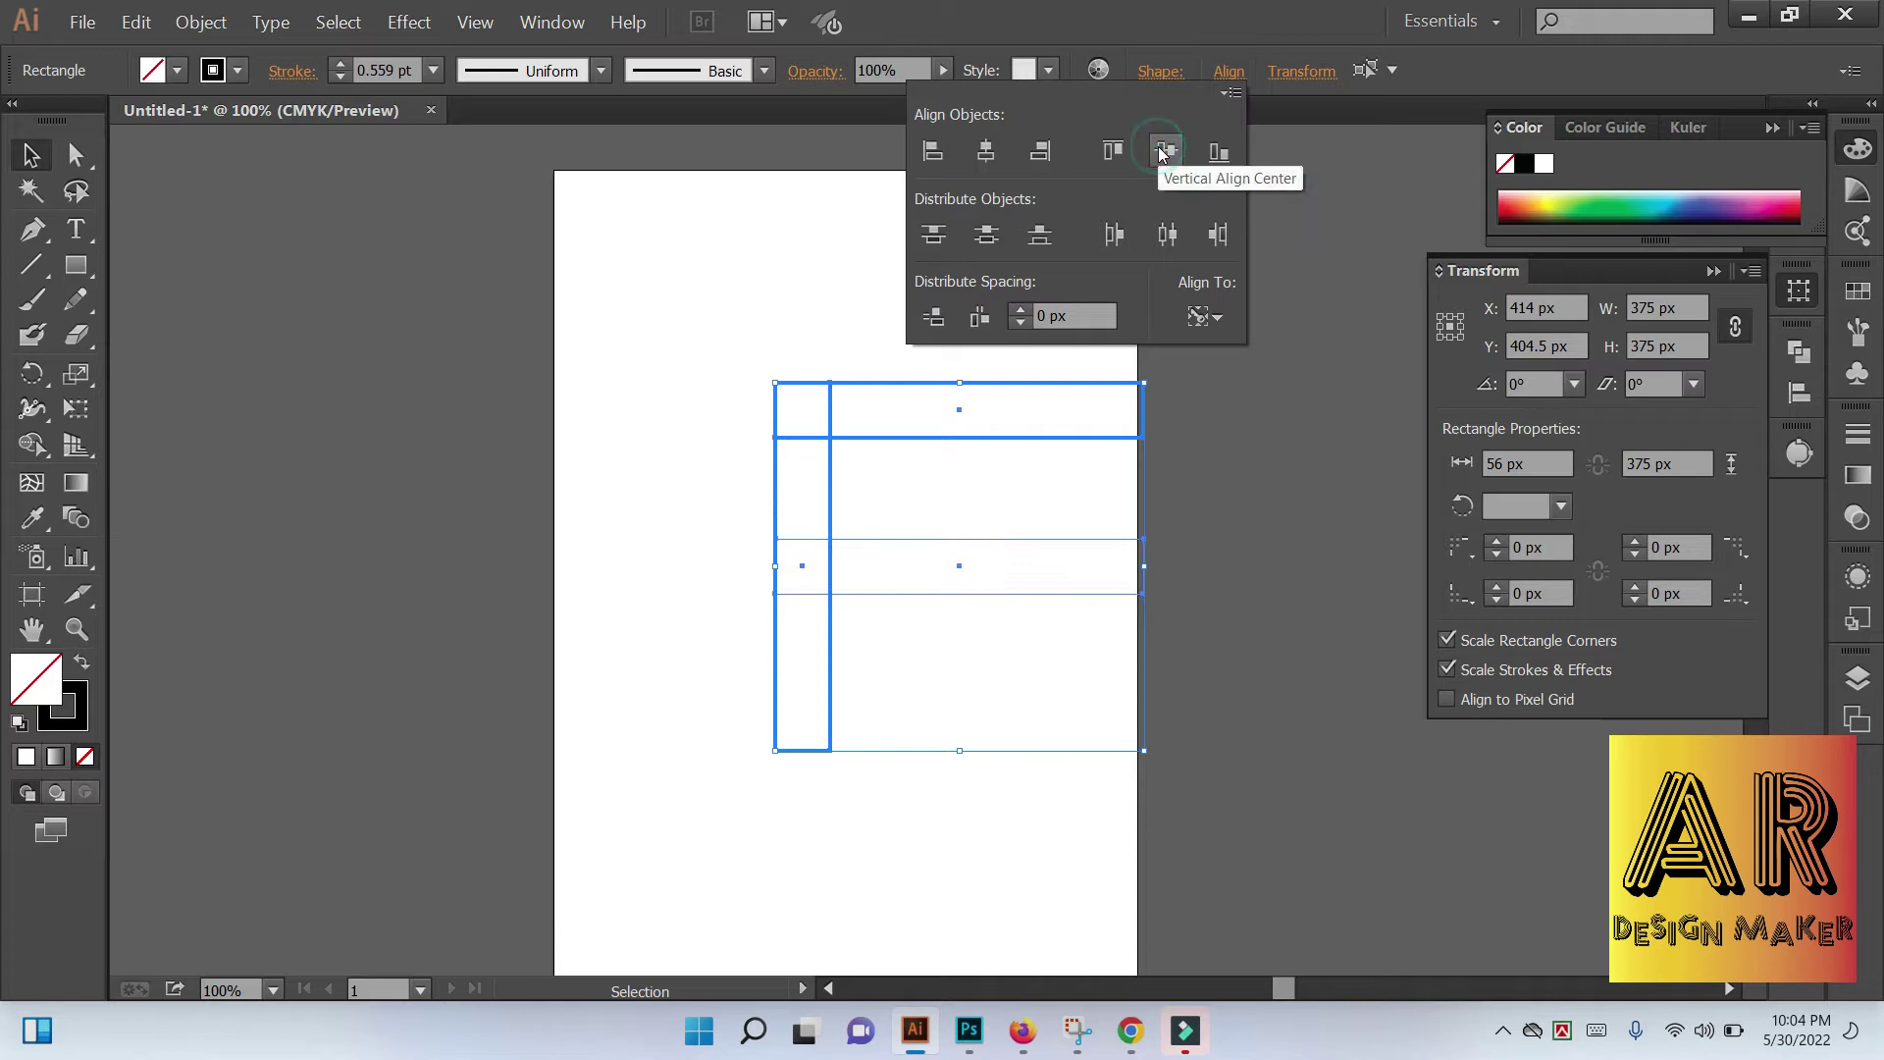
left_click(1293, 568)
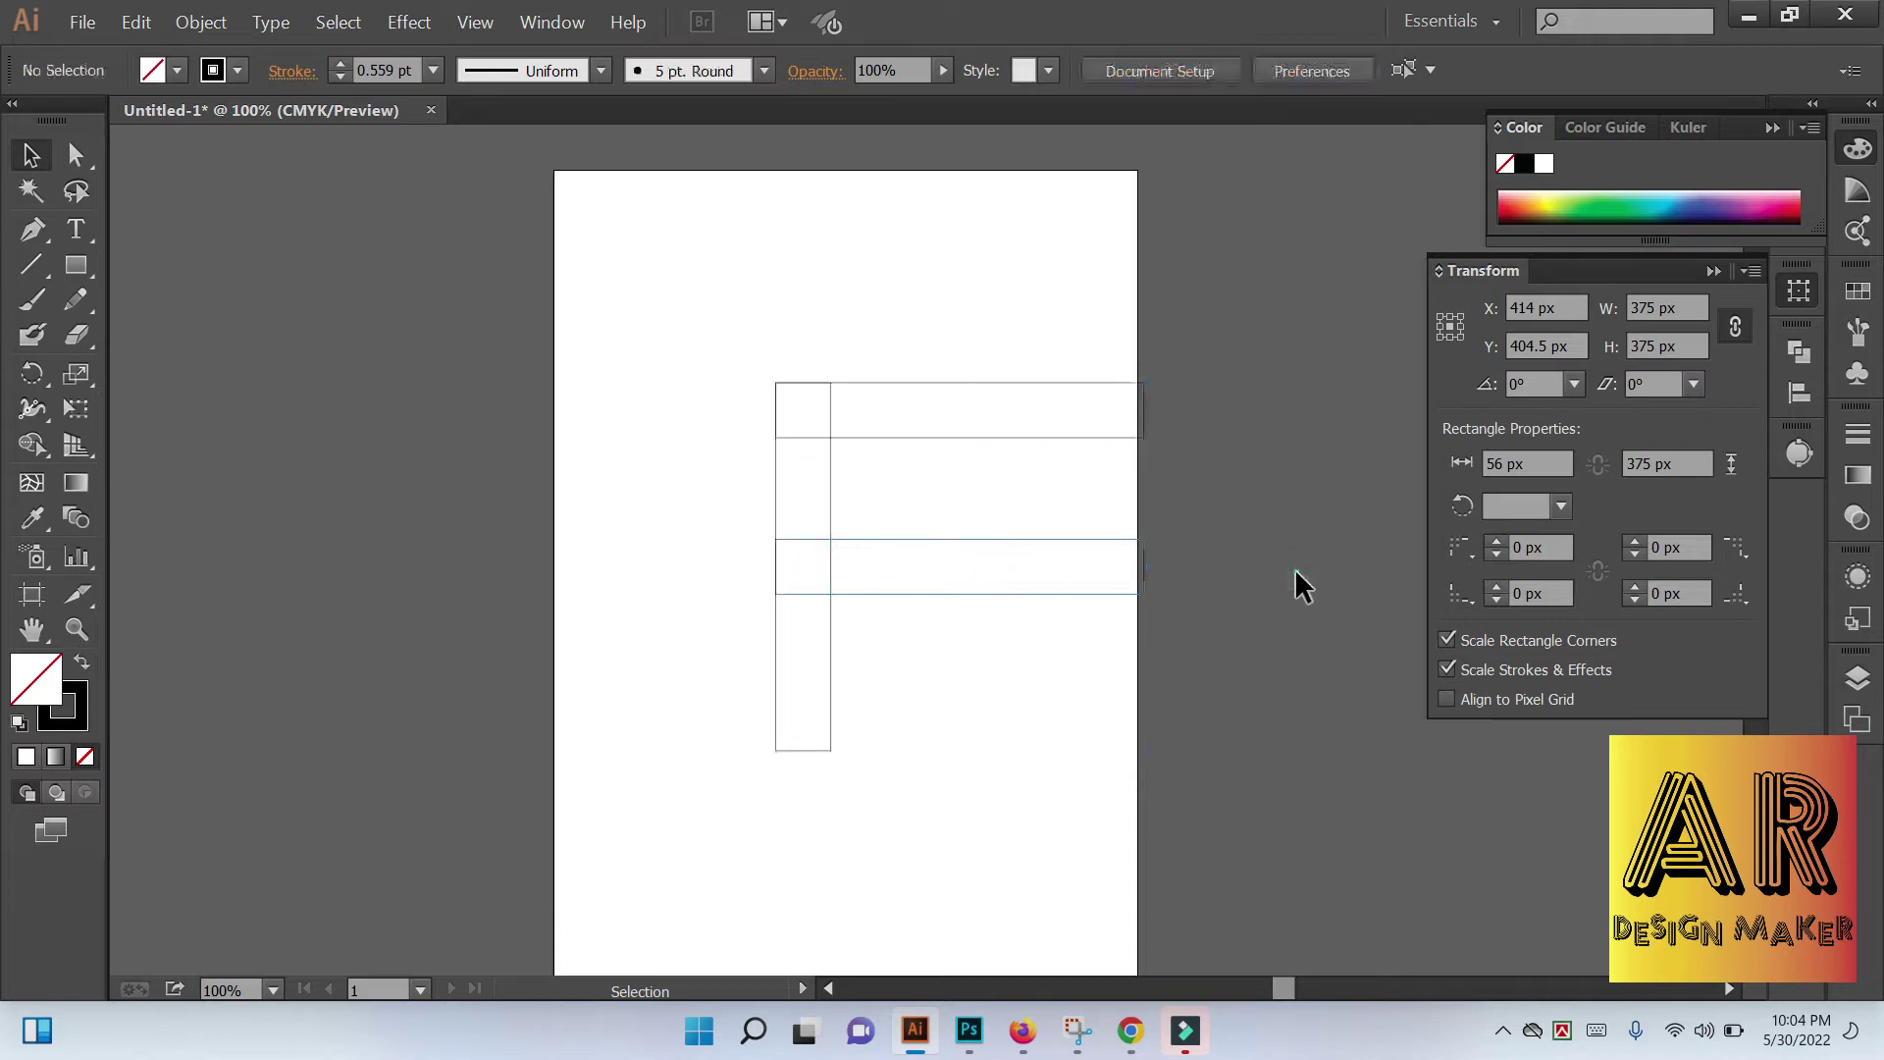
left_click_drag(1130, 315, 1152, 422)
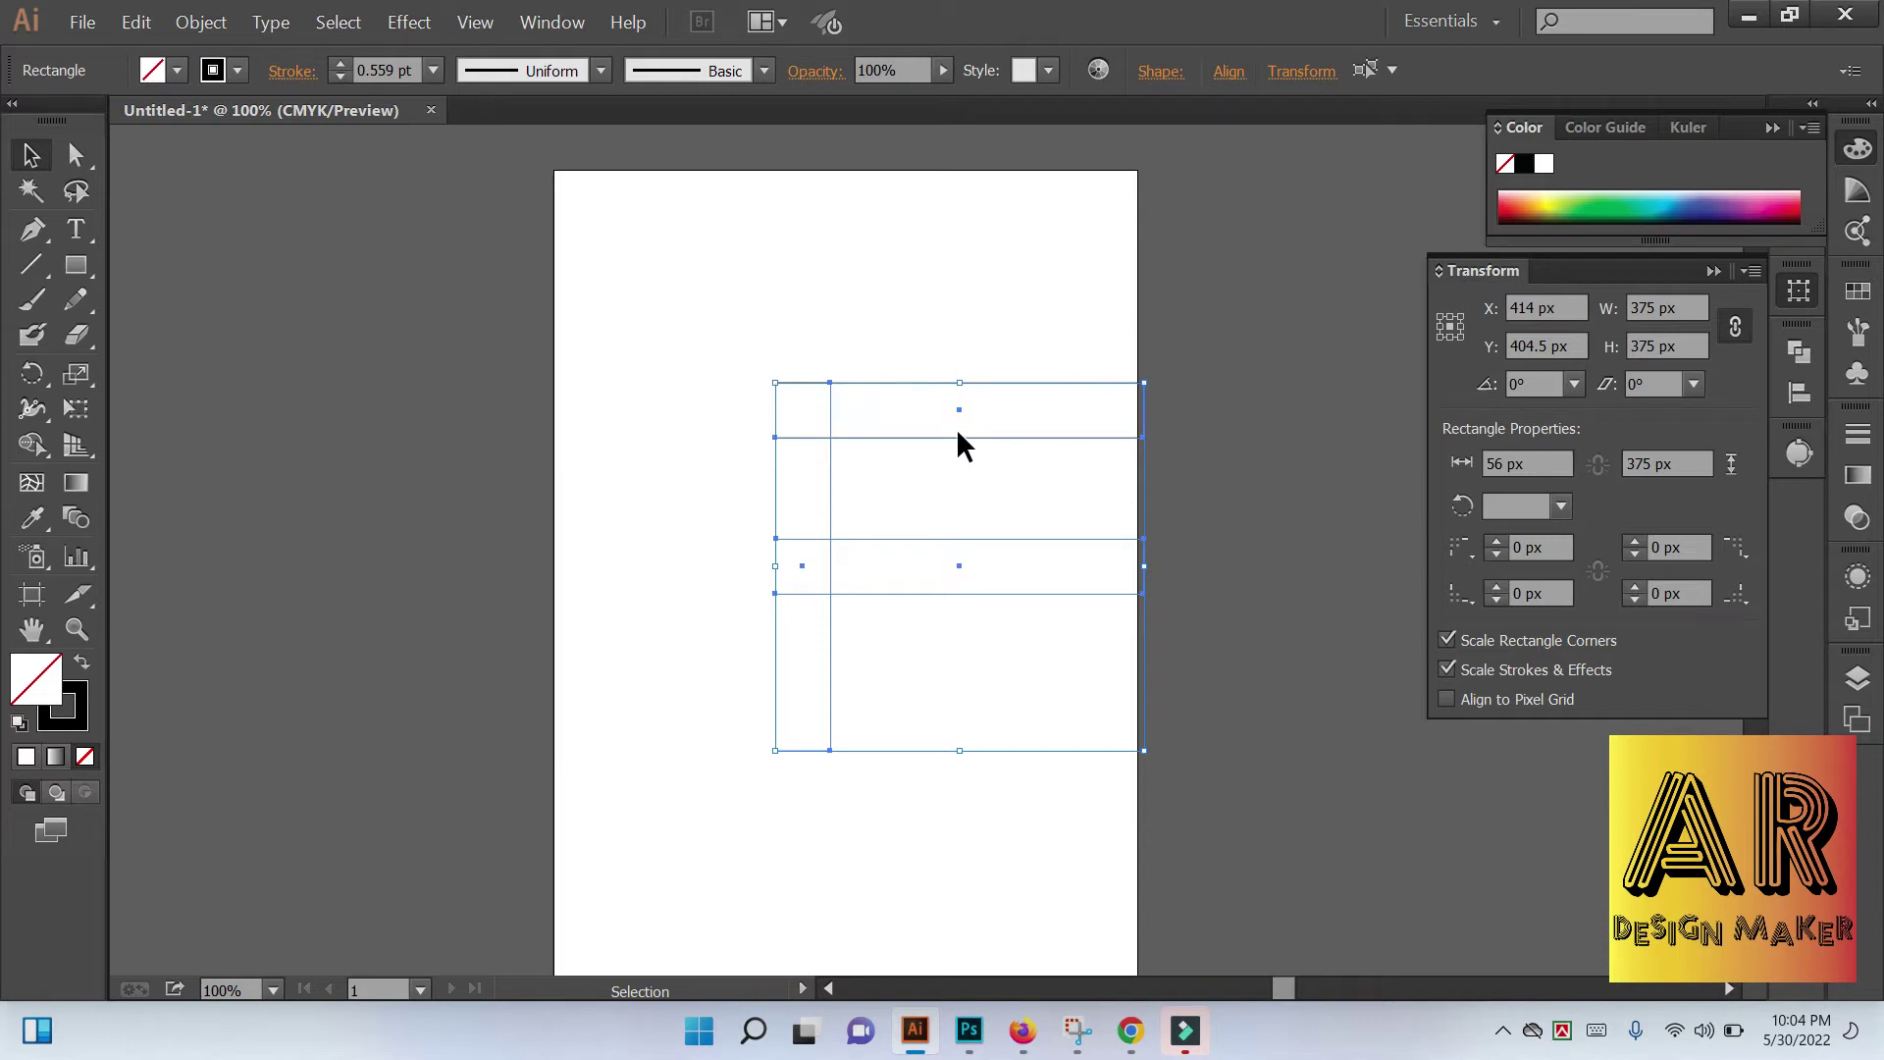
left_click_drag(950, 431, 837, 418)
left_click(1233, 389)
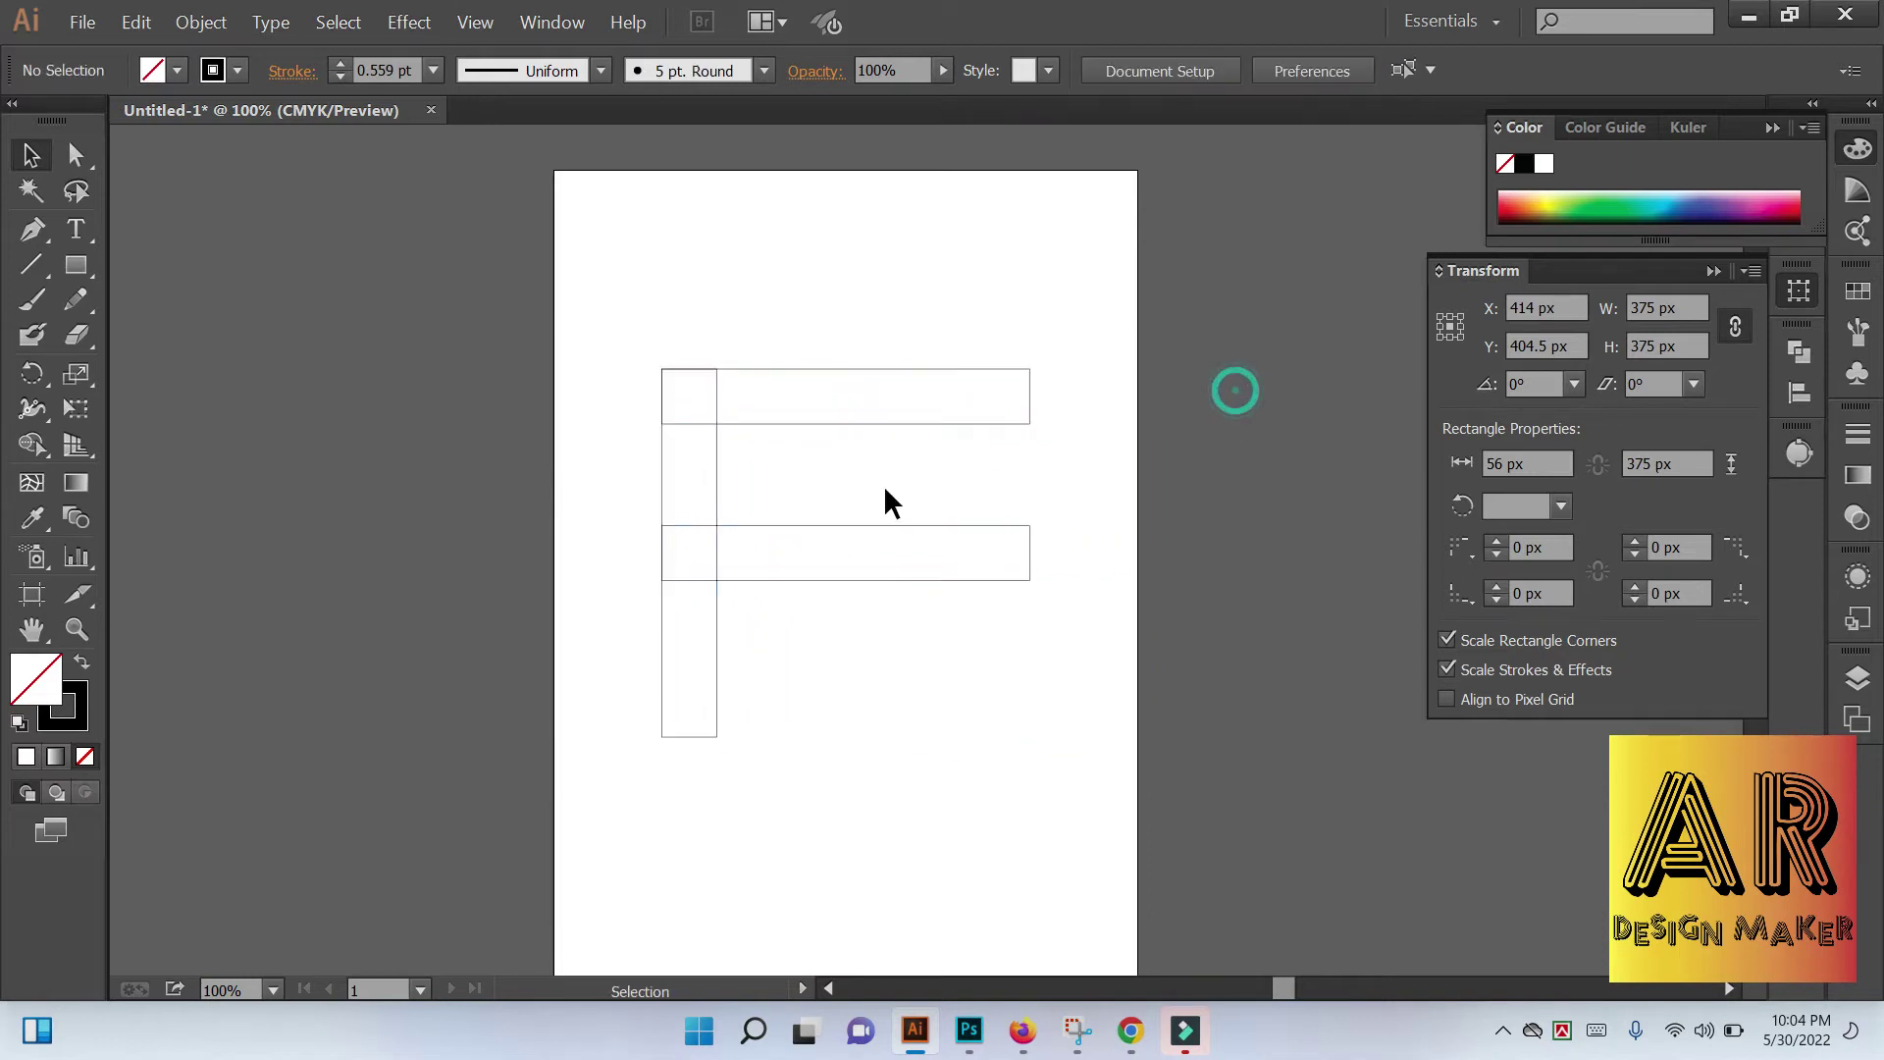
Shorten both arms by about 100 px by dragging their right-end anchors left
left_click(77, 154)
left_click_drag(1097, 316, 1029, 569)
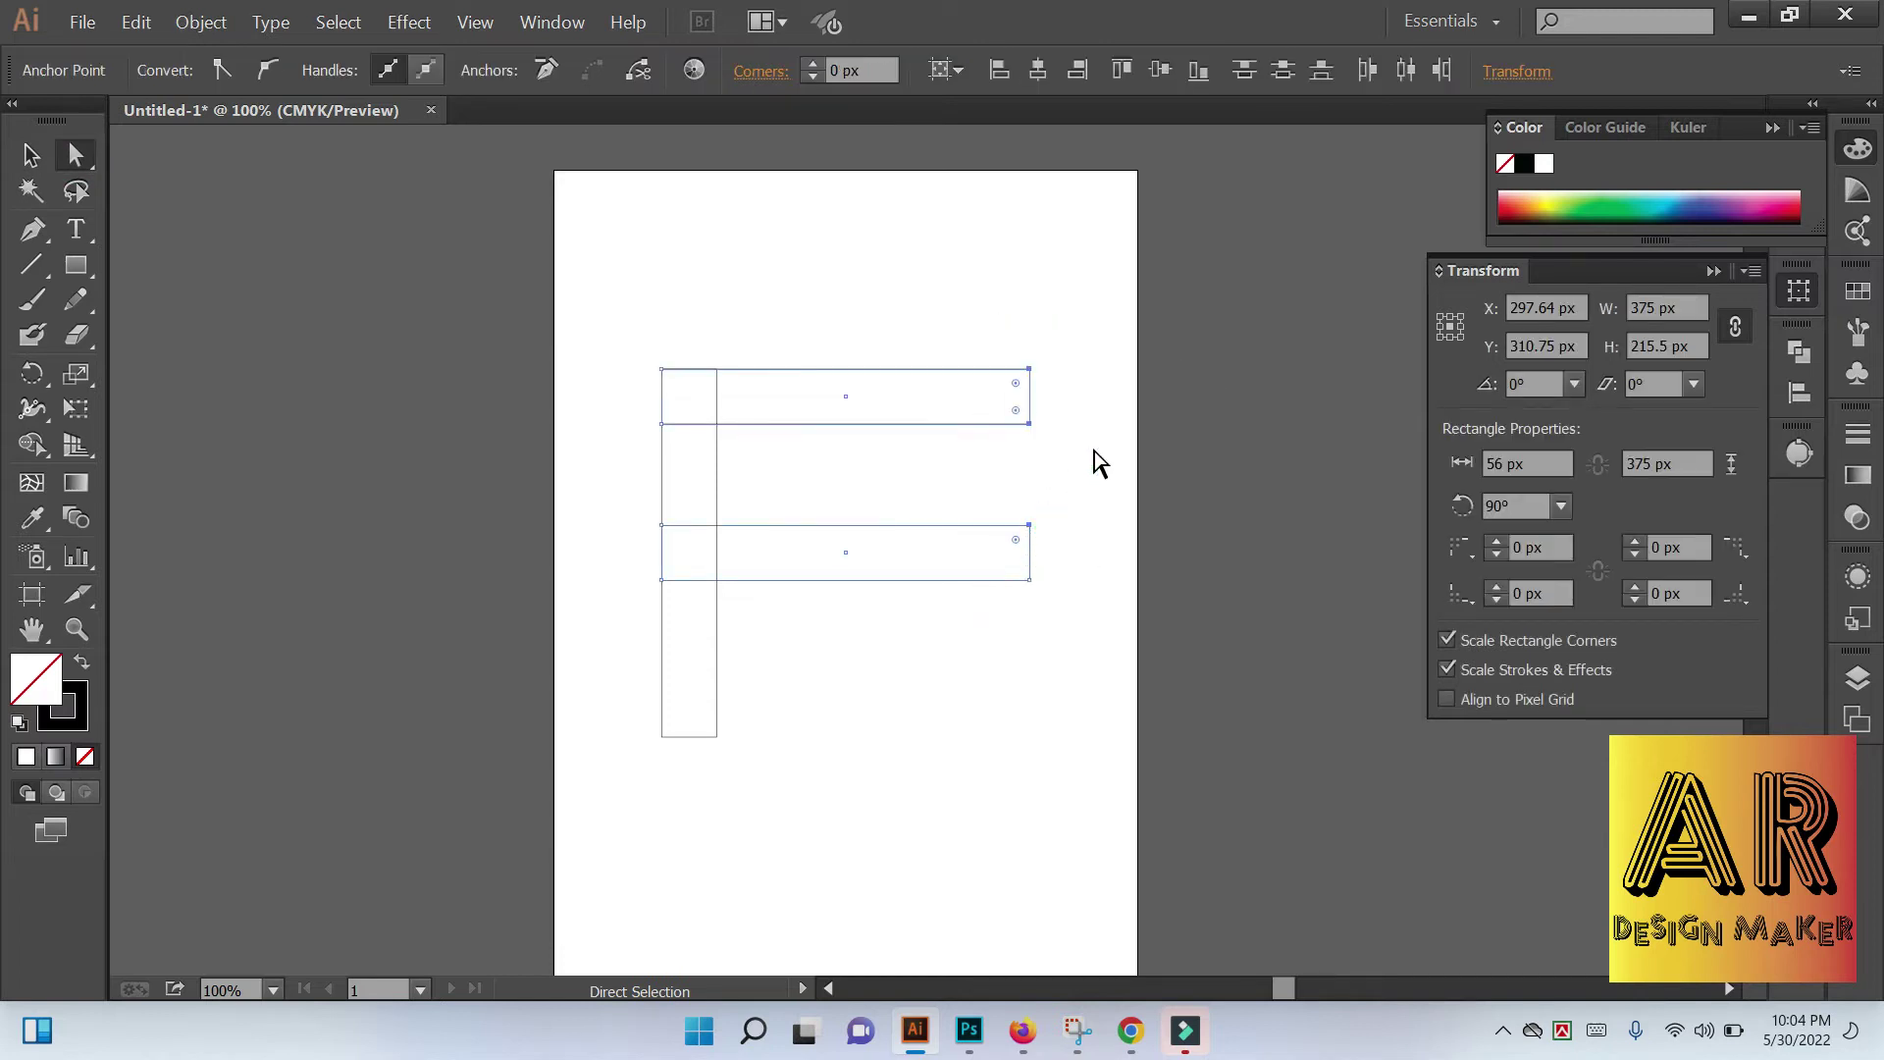
left_click(1056, 416)
left_click_drag(1080, 289, 976, 677)
left_click_drag(1032, 402, 930, 402)
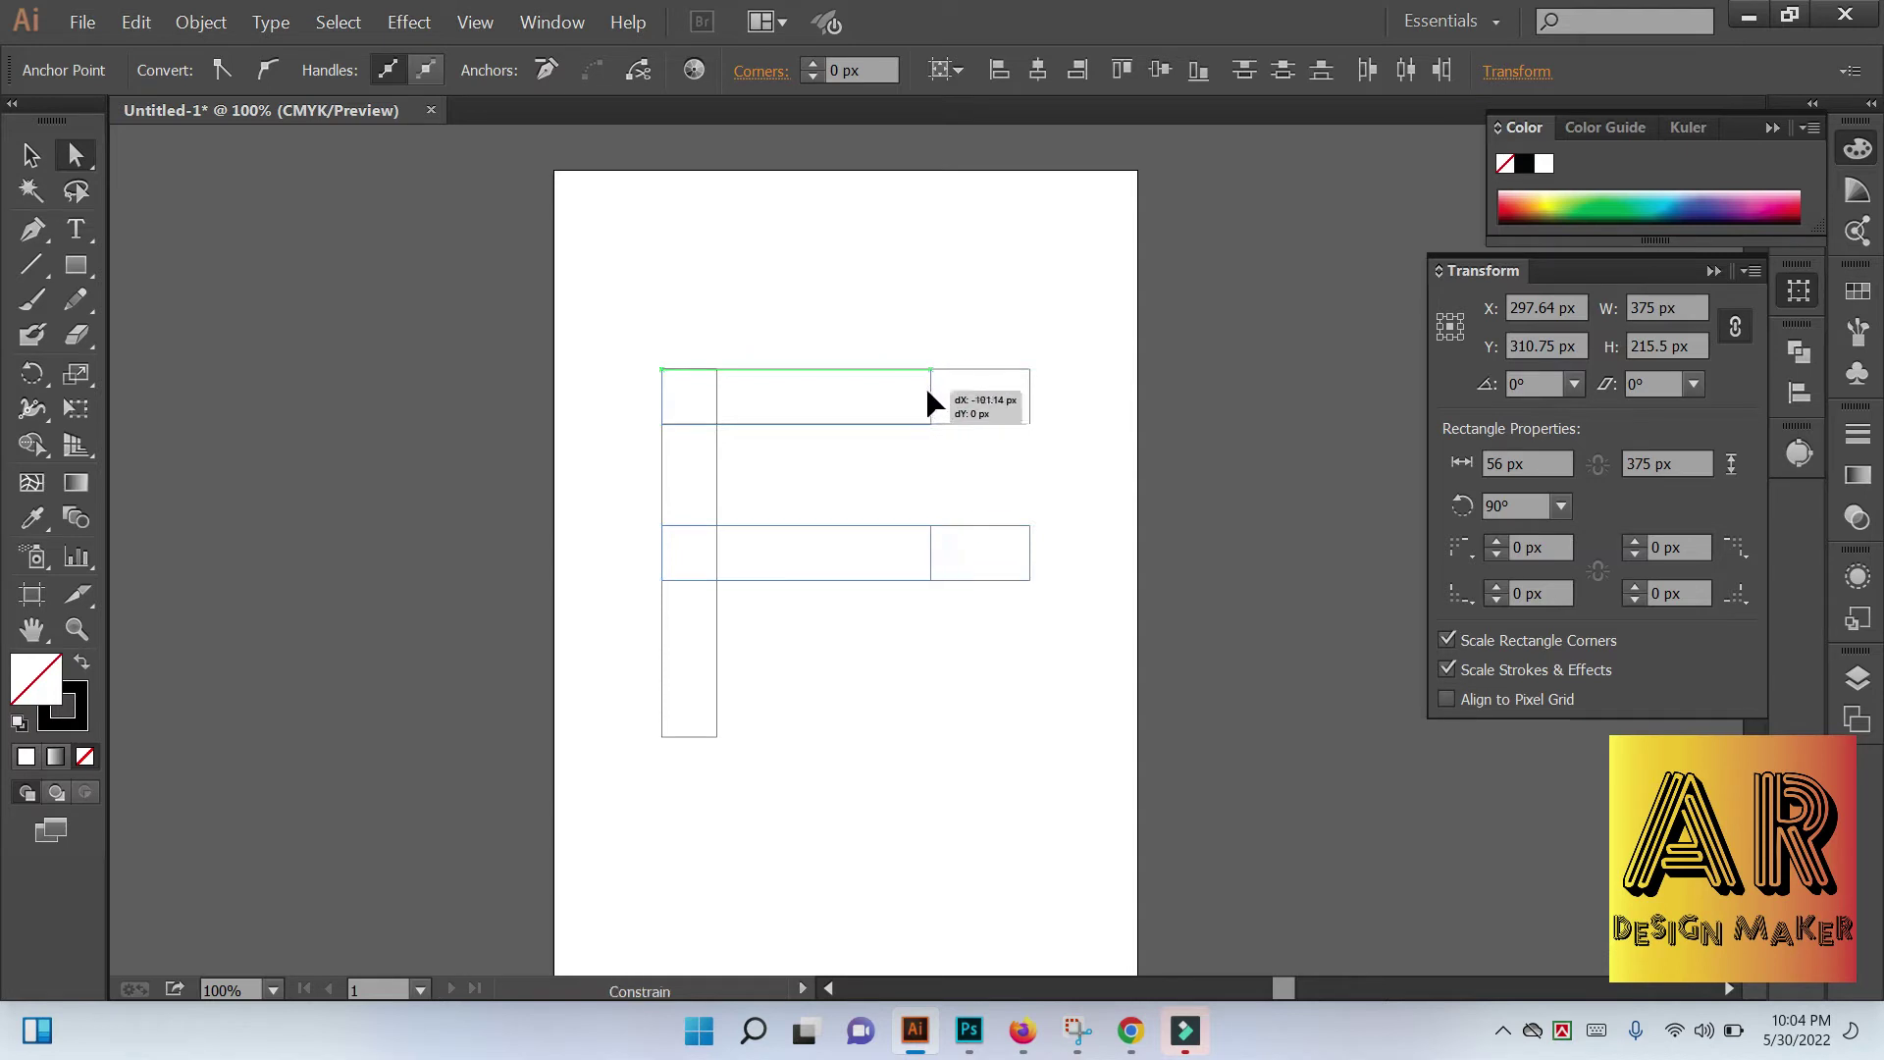
Shorten the middle arm further, about 45 px more than the top arm
left_click_drag(903, 386, 921, 386)
left_click(1007, 473)
mouse_move(1021, 571)
left_mouse_down()
mouse_move(854, 592)
mouse_move(917, 578)
left_mouse_up()
left_click(959, 639)
mouse_move(958, 639)
left_mouse_down()
mouse_move(909, 517)
mouse_move(857, 554)
left_mouse_up()
left_click(920, 555)
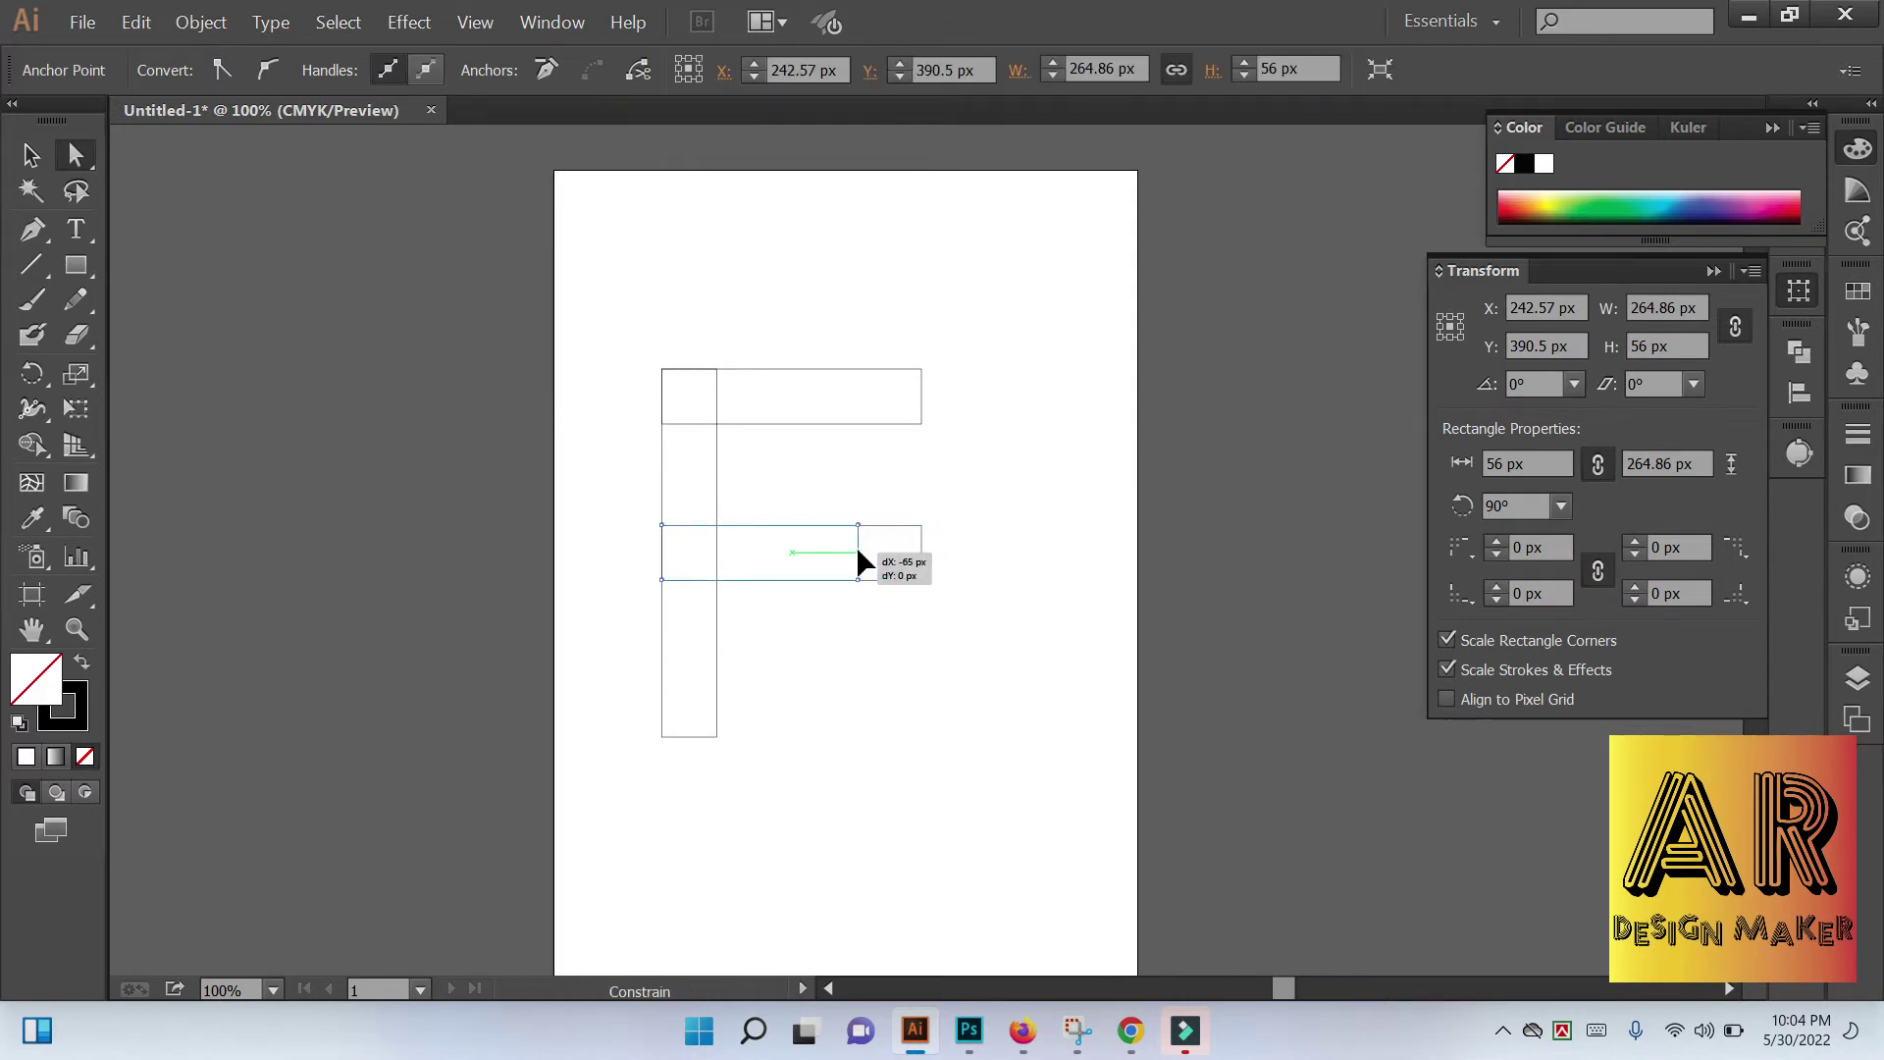
left_click(673, 438)
Check the context menu on the F's anchors, then select all three rectangles
left_click_drag(601, 324, 863, 737)
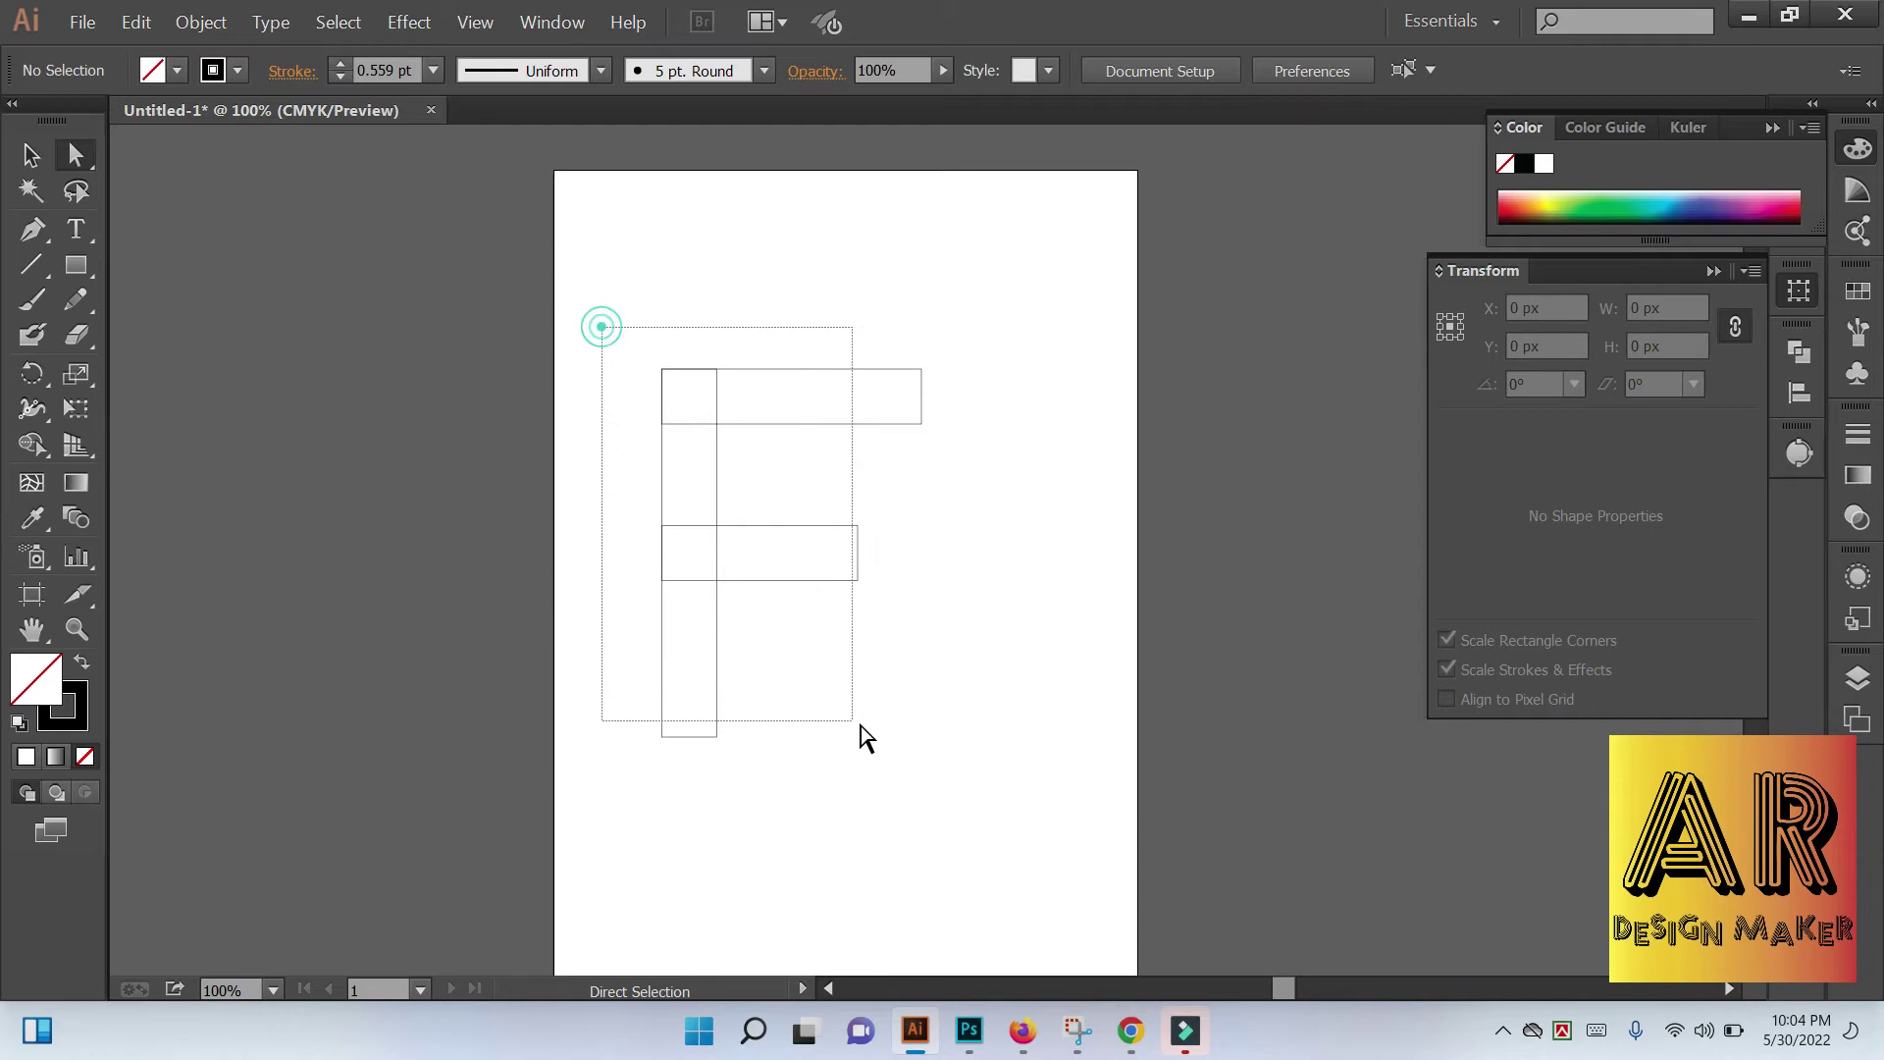
right_click(840, 594)
left_click(815, 681)
left_click_drag(904, 732, 703, 290)
left_click(1004, 568)
left_click_drag(652, 349, 769, 436)
right_click(767, 420)
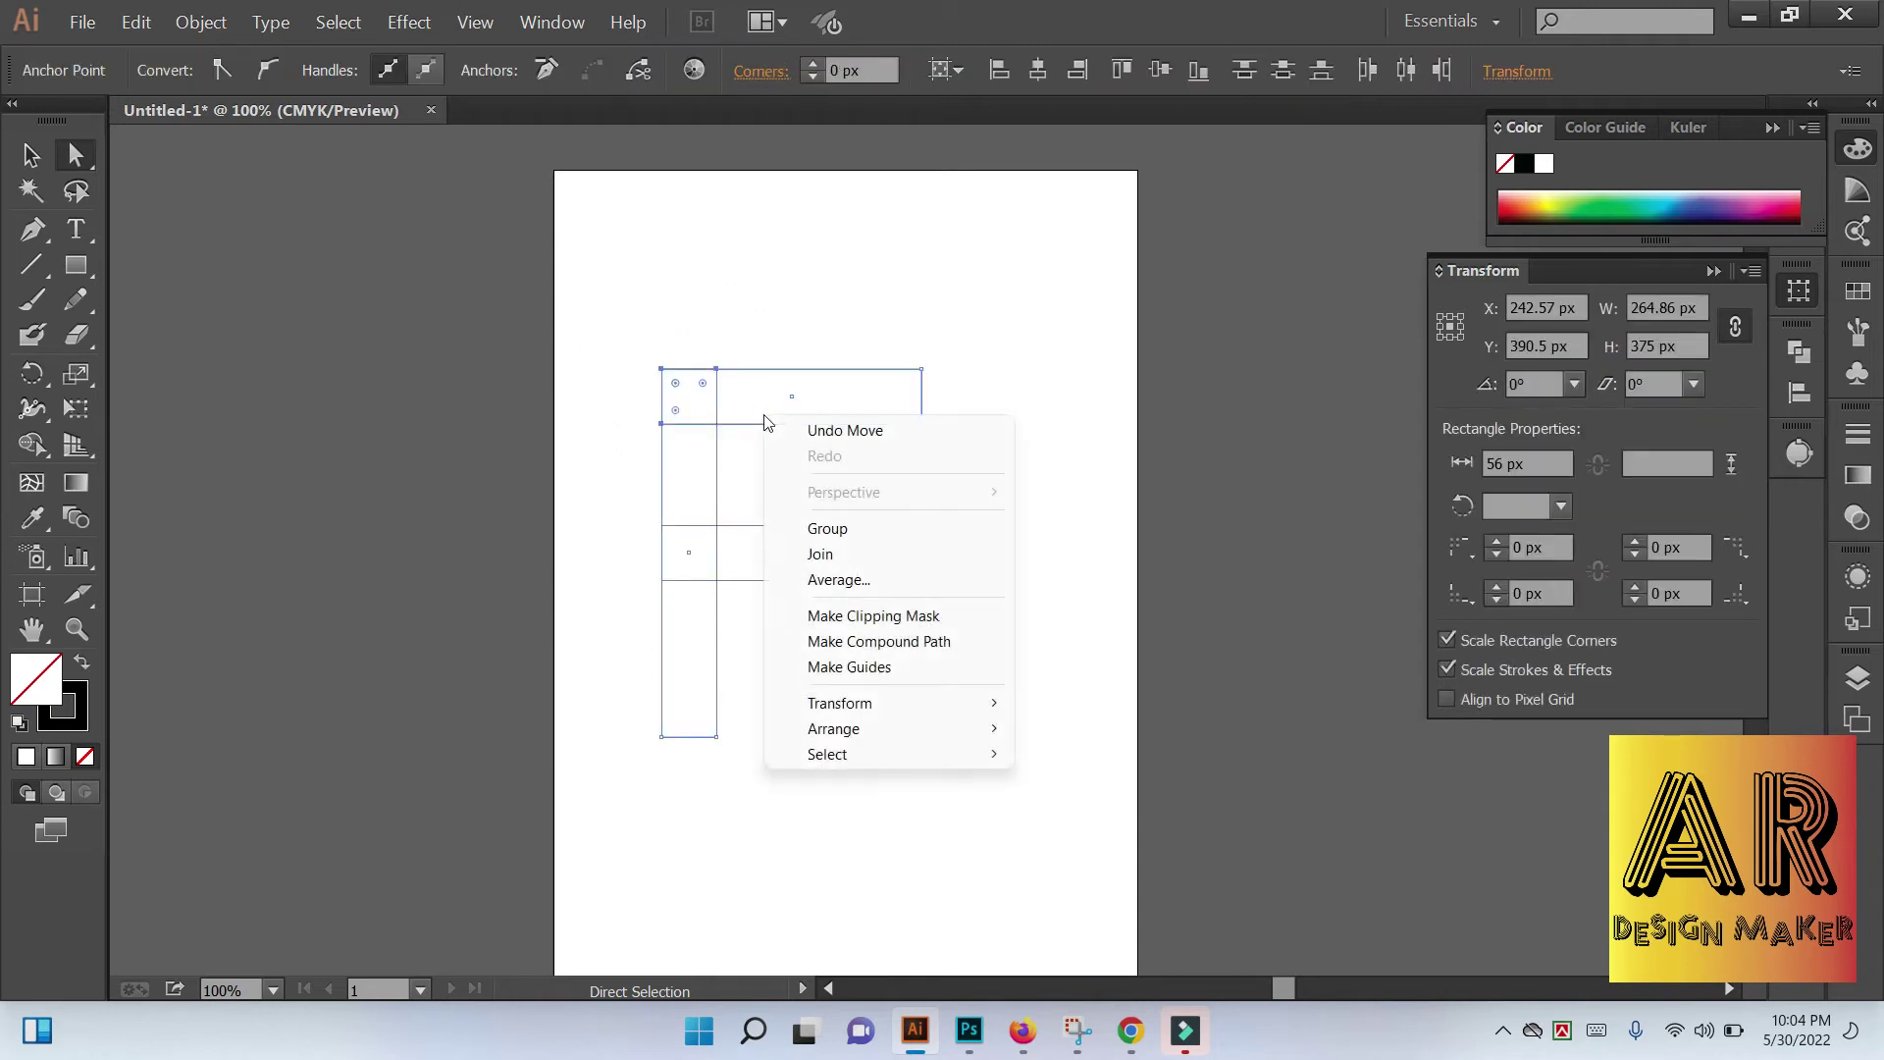
left_click(1085, 502)
left_click(833, 401)
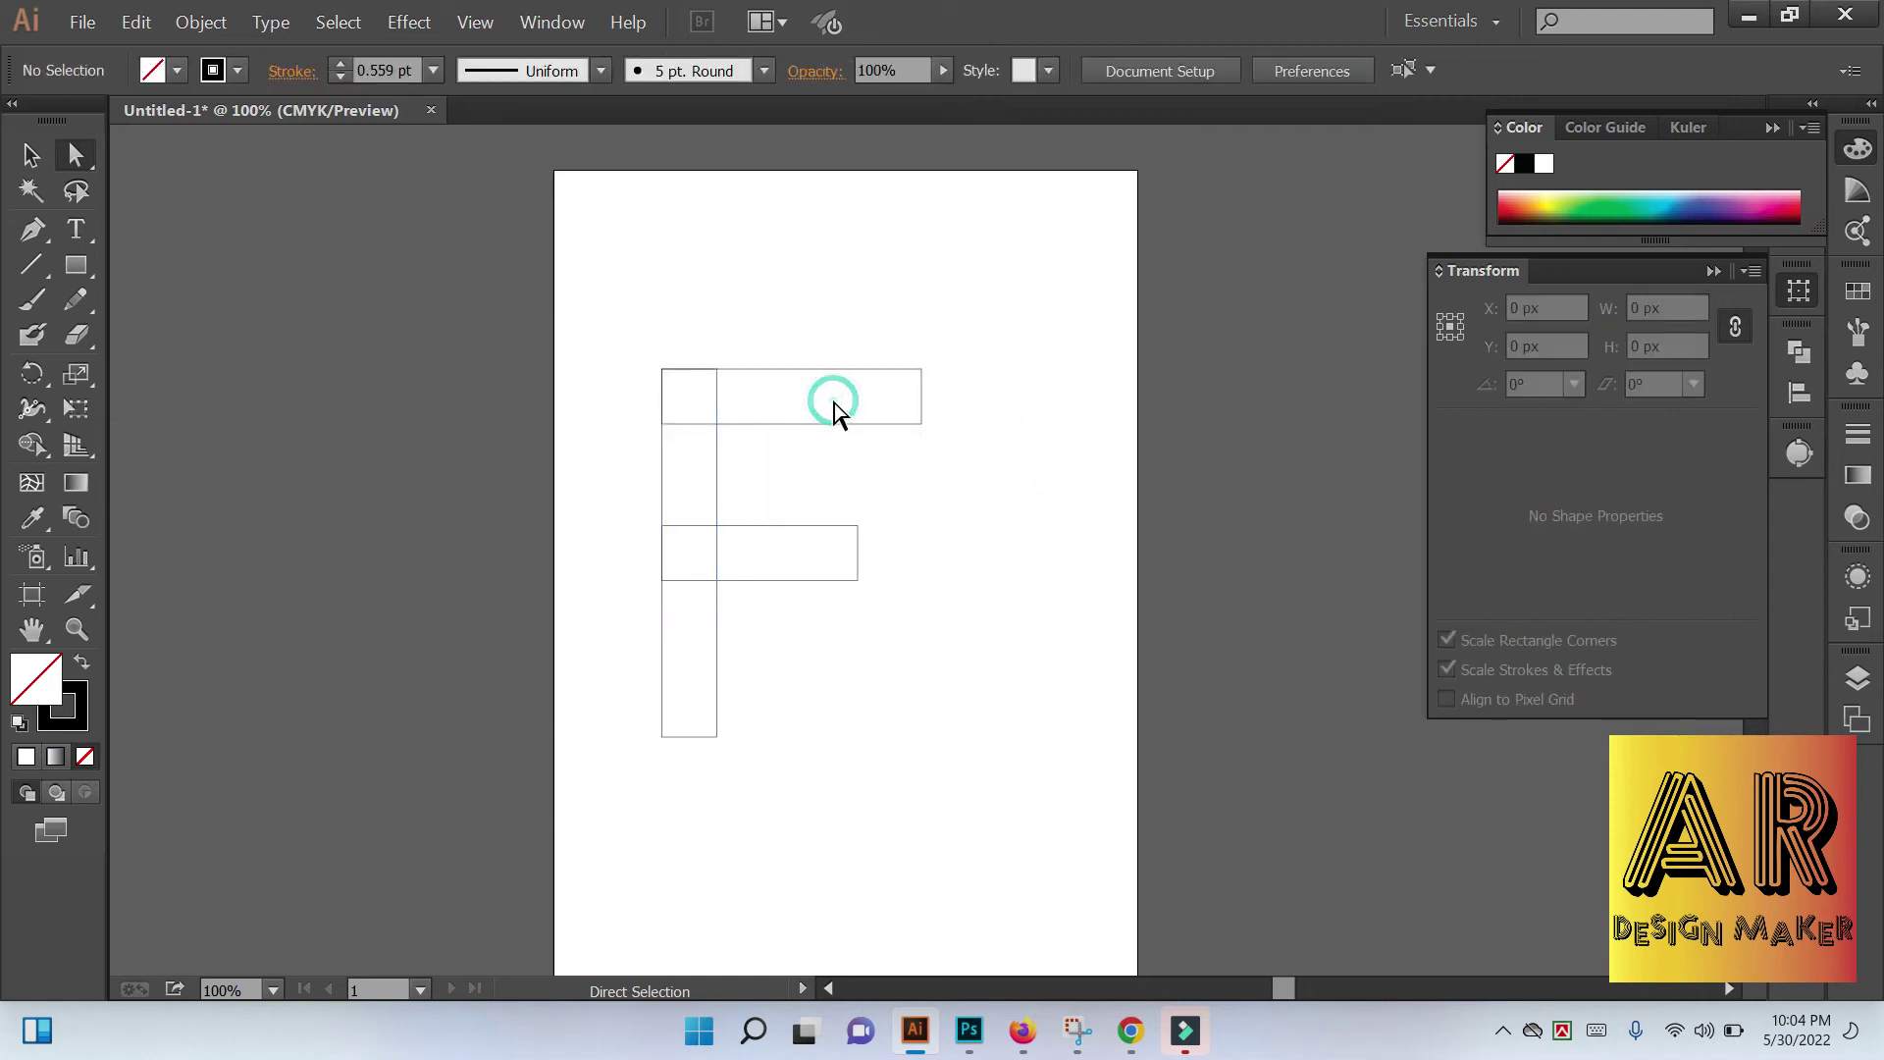
left_click_drag(658, 317, 789, 317)
left_click(28, 152)
left_click_drag(569, 275, 1057, 677)
Ungroup the F's three rectangles
right_click(910, 574)
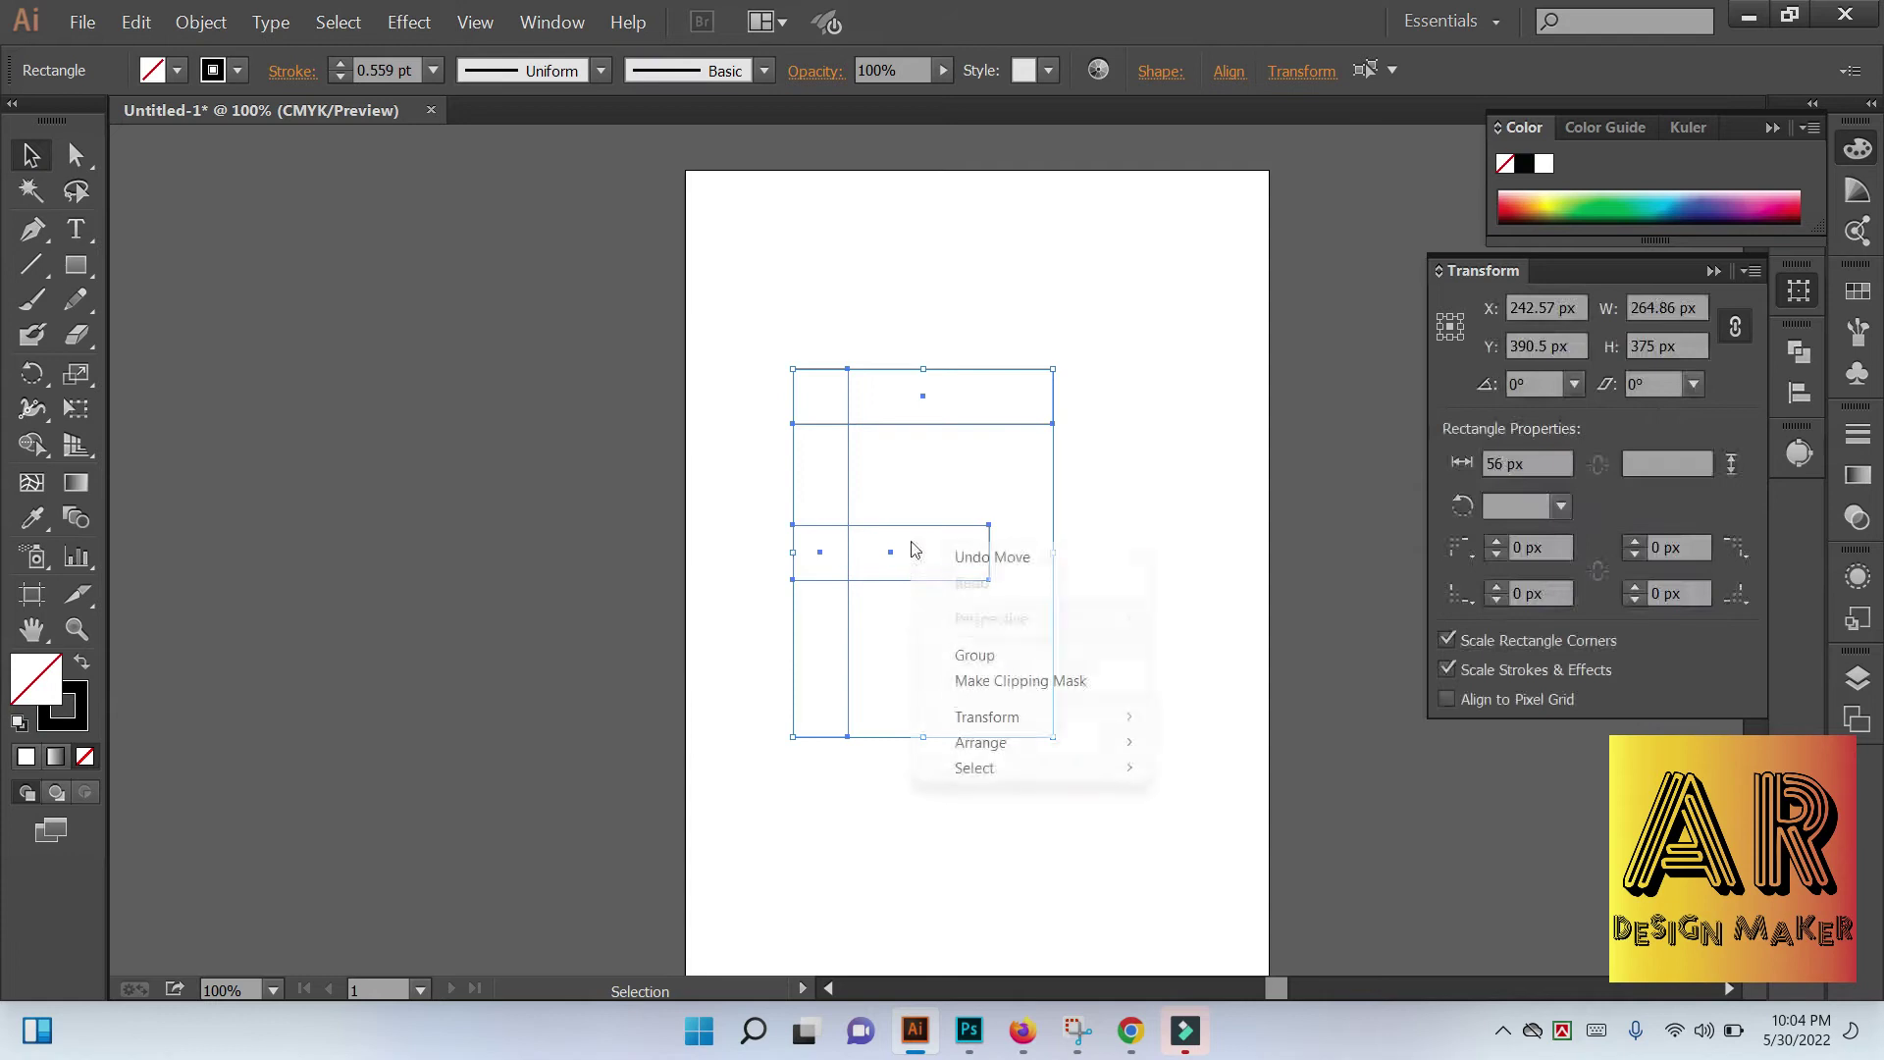
left_click(1109, 481)
left_click_drag(660, 285, 1100, 807)
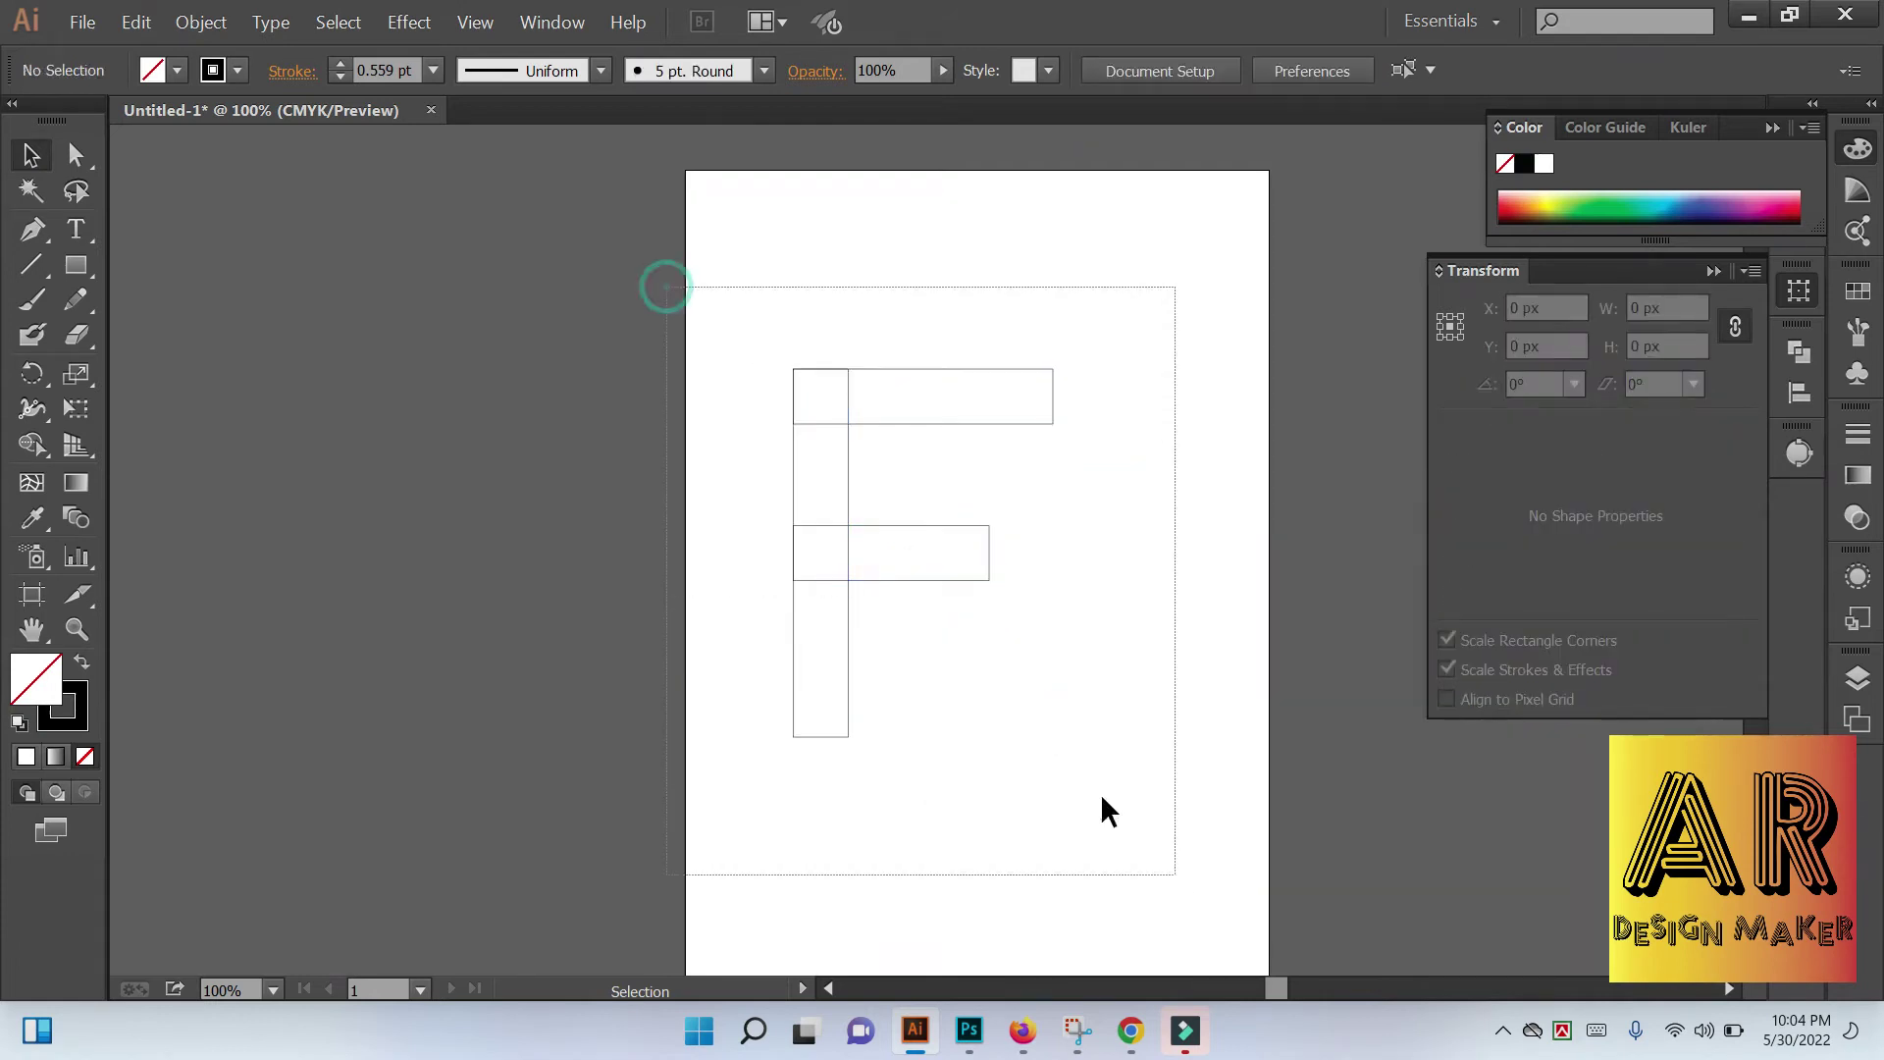
left_click(538, 479)
left_click_drag(1085, 454, 1045, 410)
left_click(1077, 452)
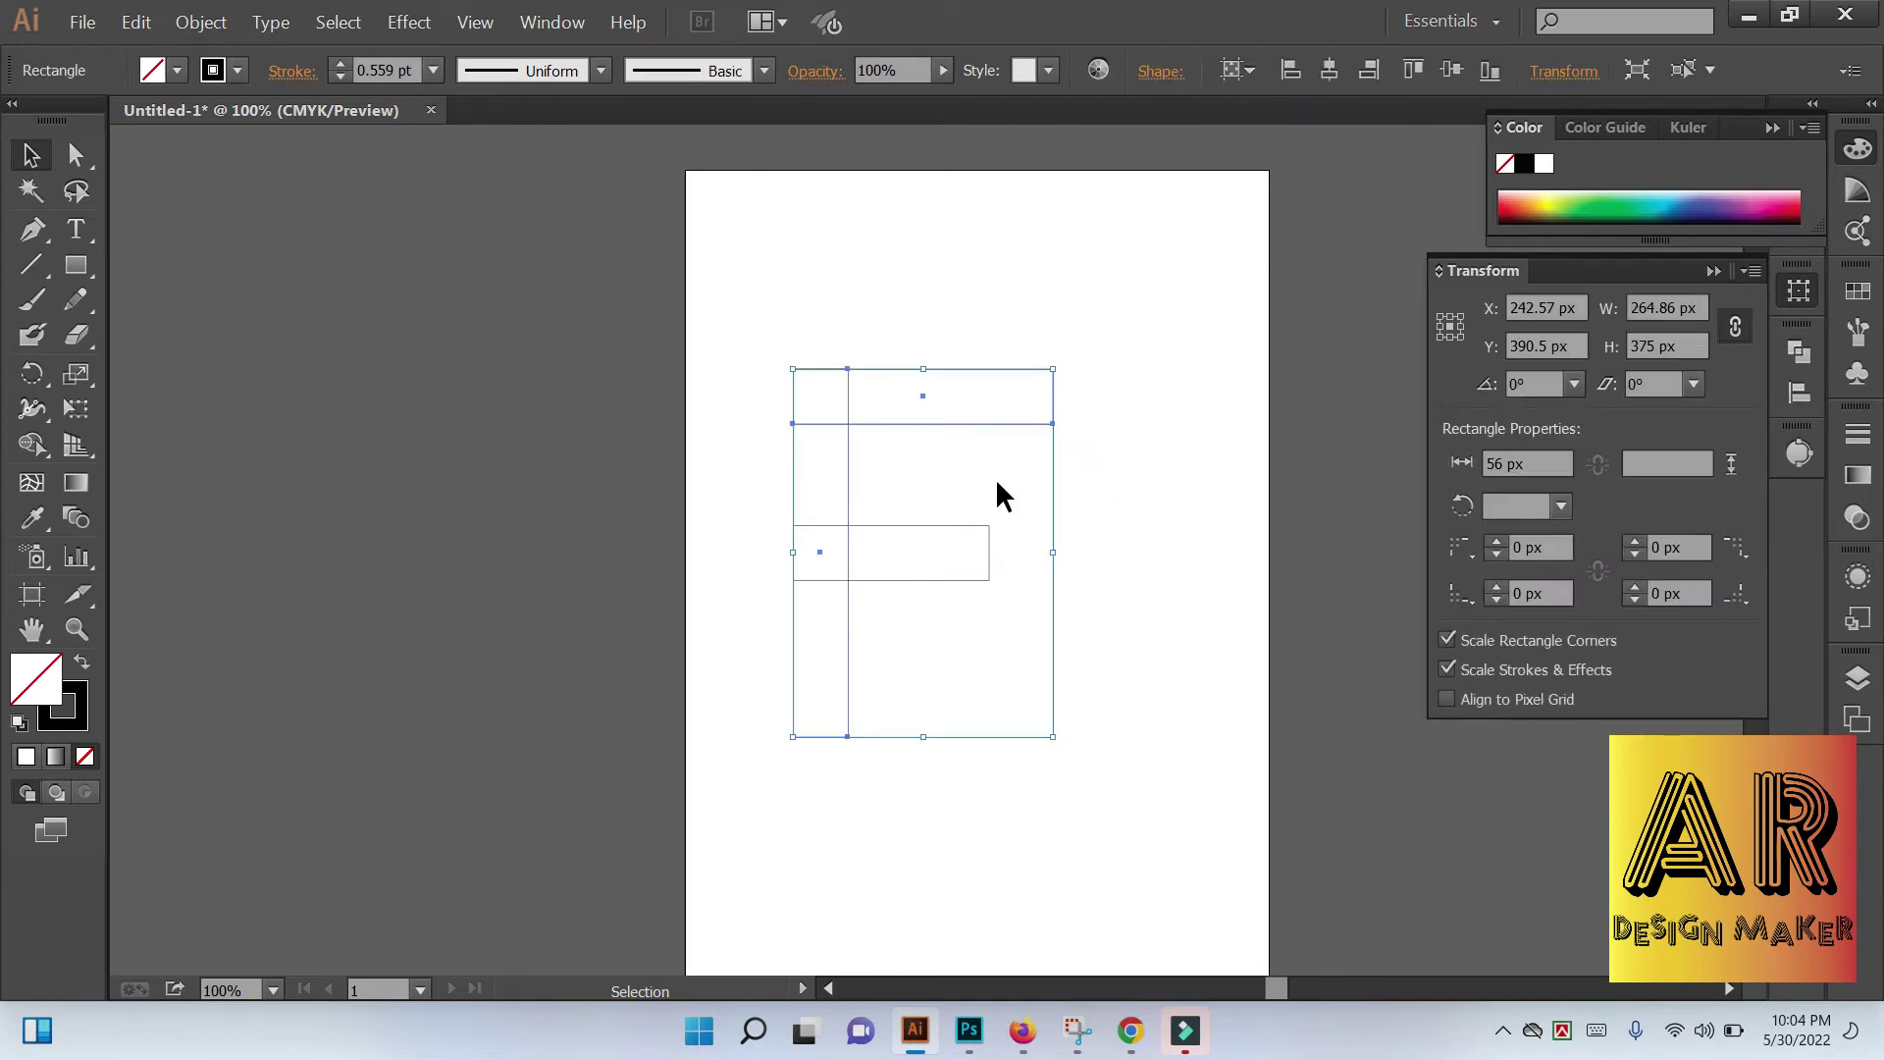
right_click(900, 424)
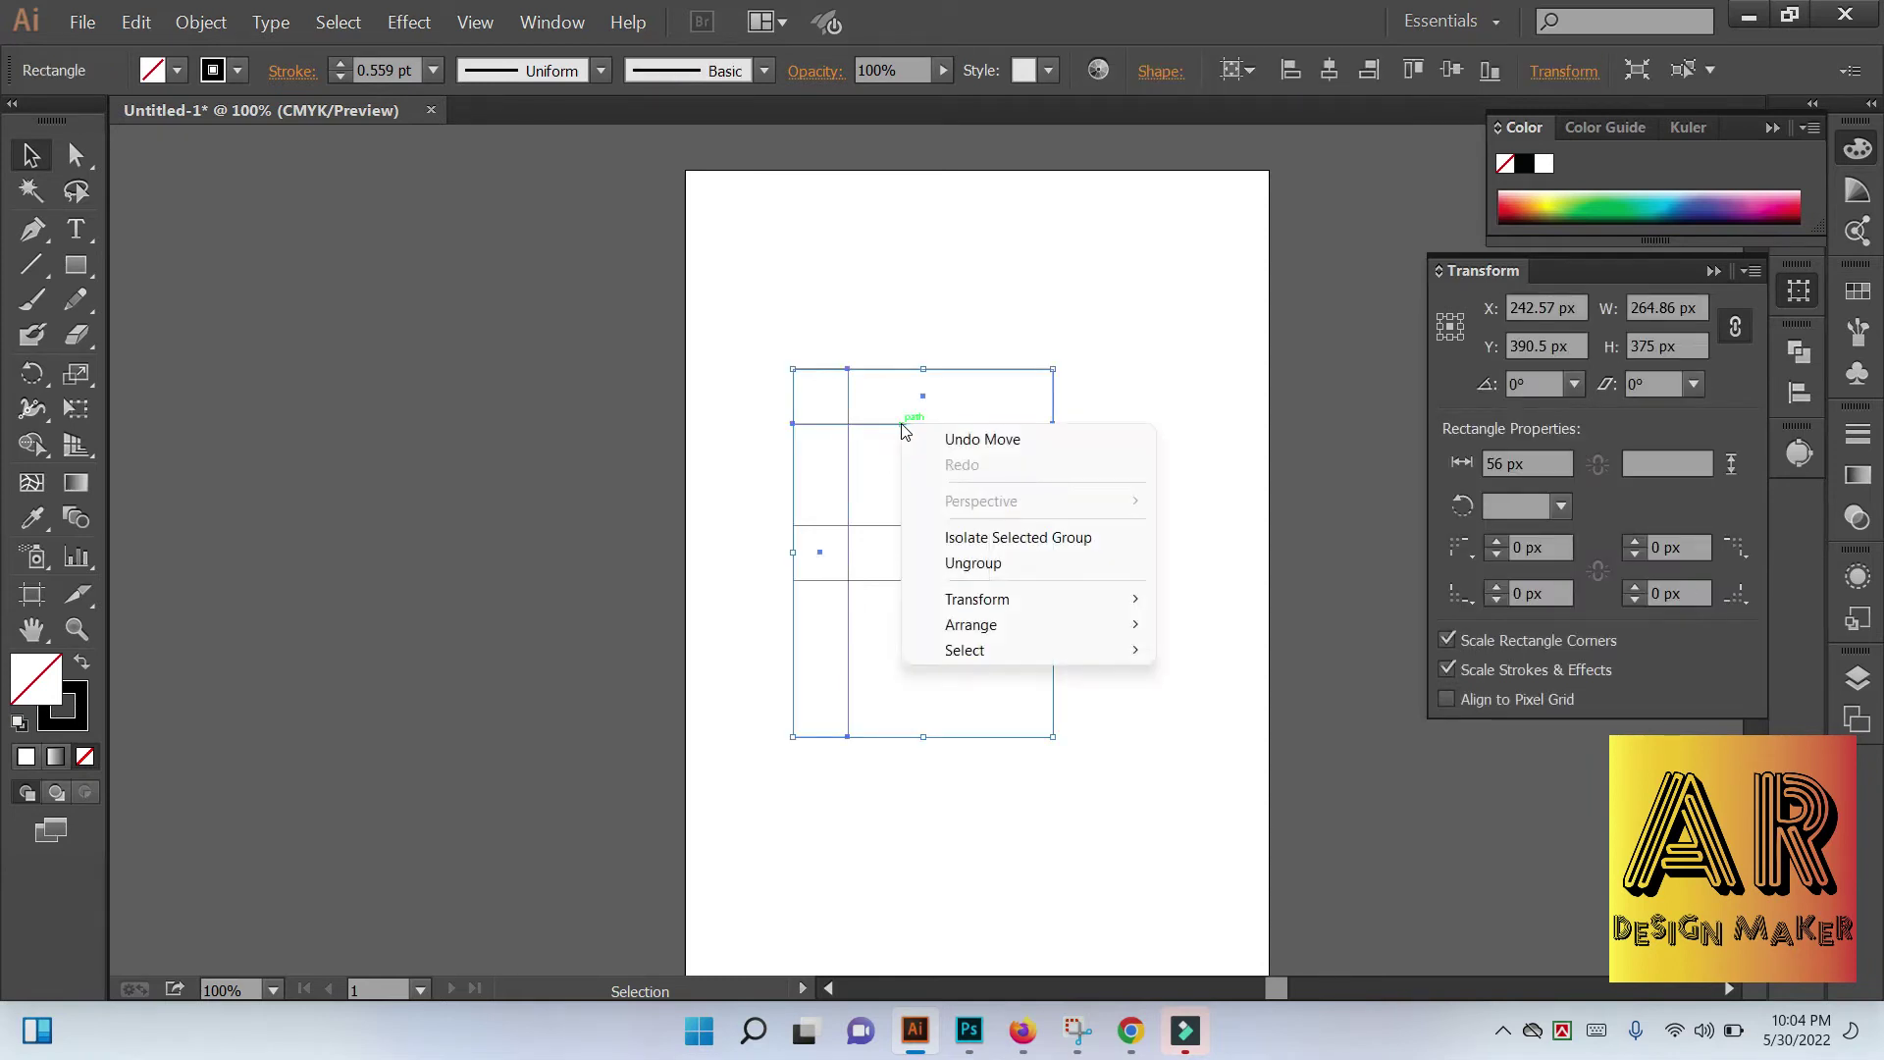
left_click(993, 567)
left_click(1145, 562)
left_click_drag(1061, 653, 968, 579)
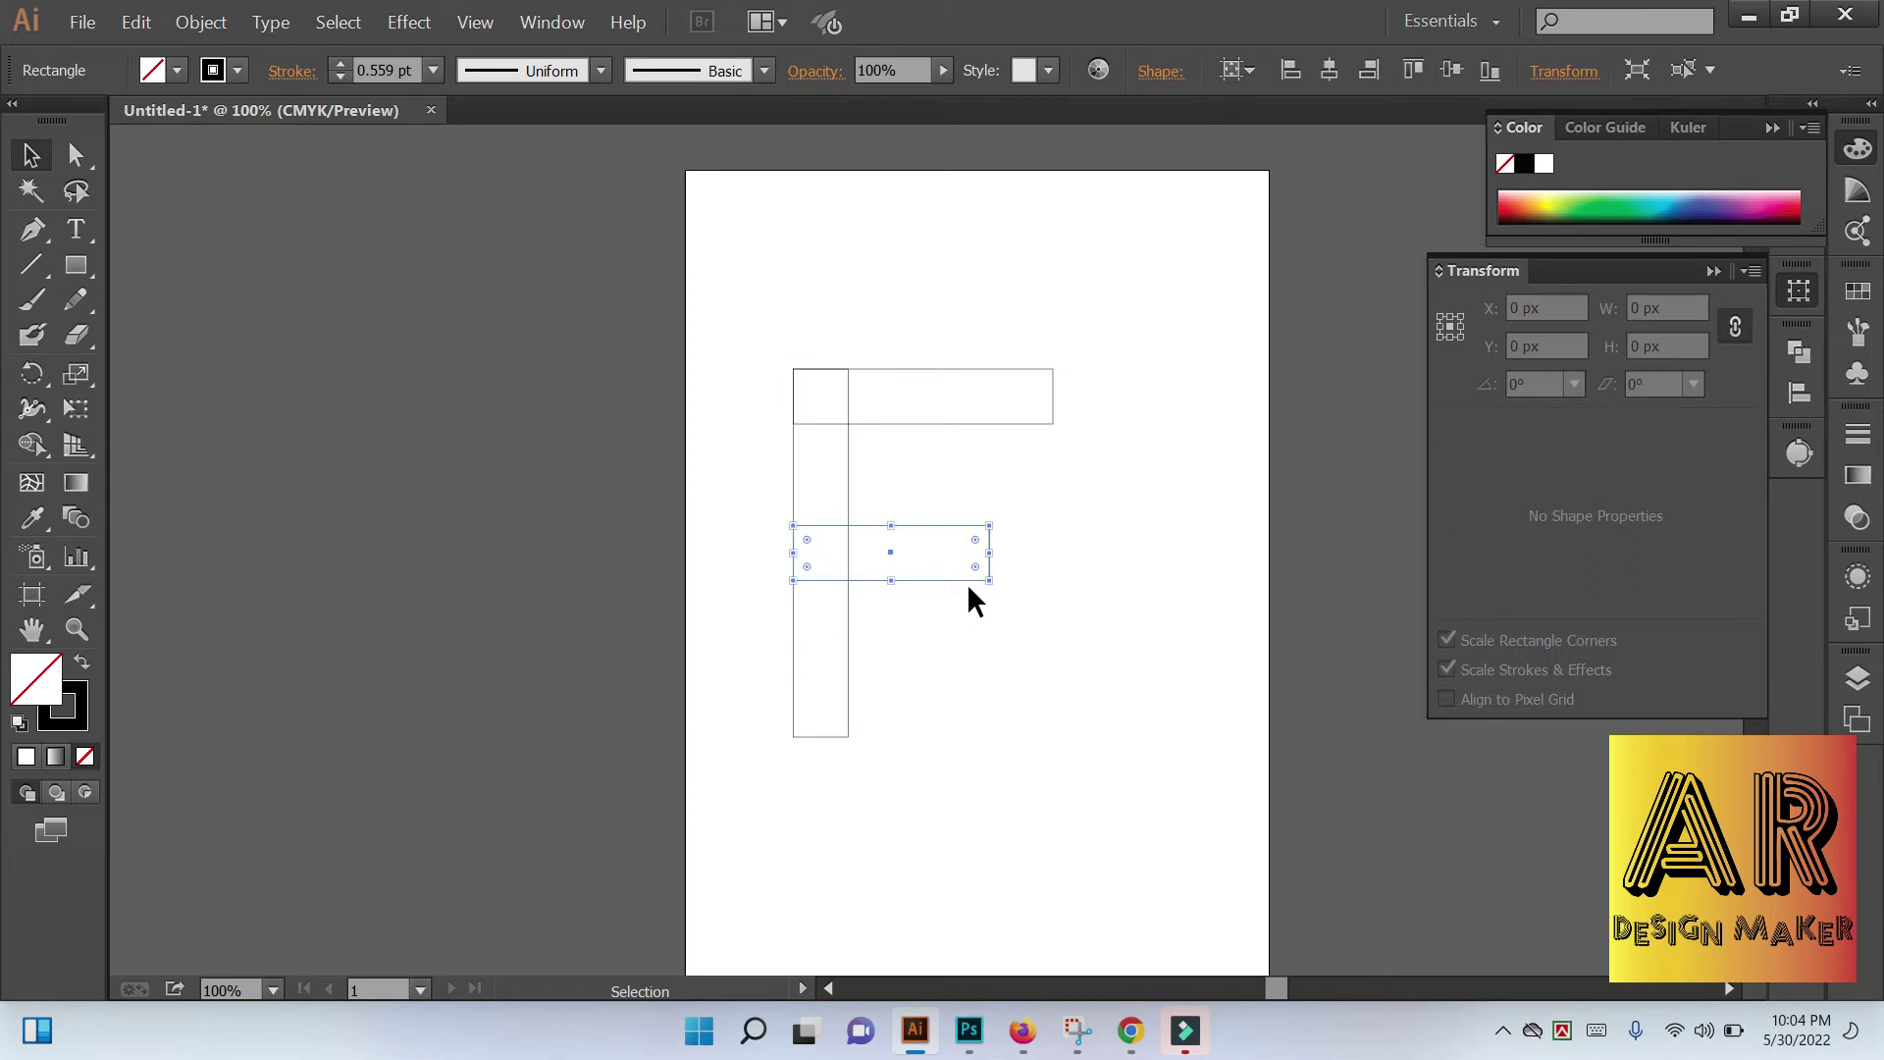
left_click(1103, 572)
Round the bottom-right corners of the top and middle arms to a 56 px radius
left_click(69, 159)
left_click_drag(1021, 563, 976, 593)
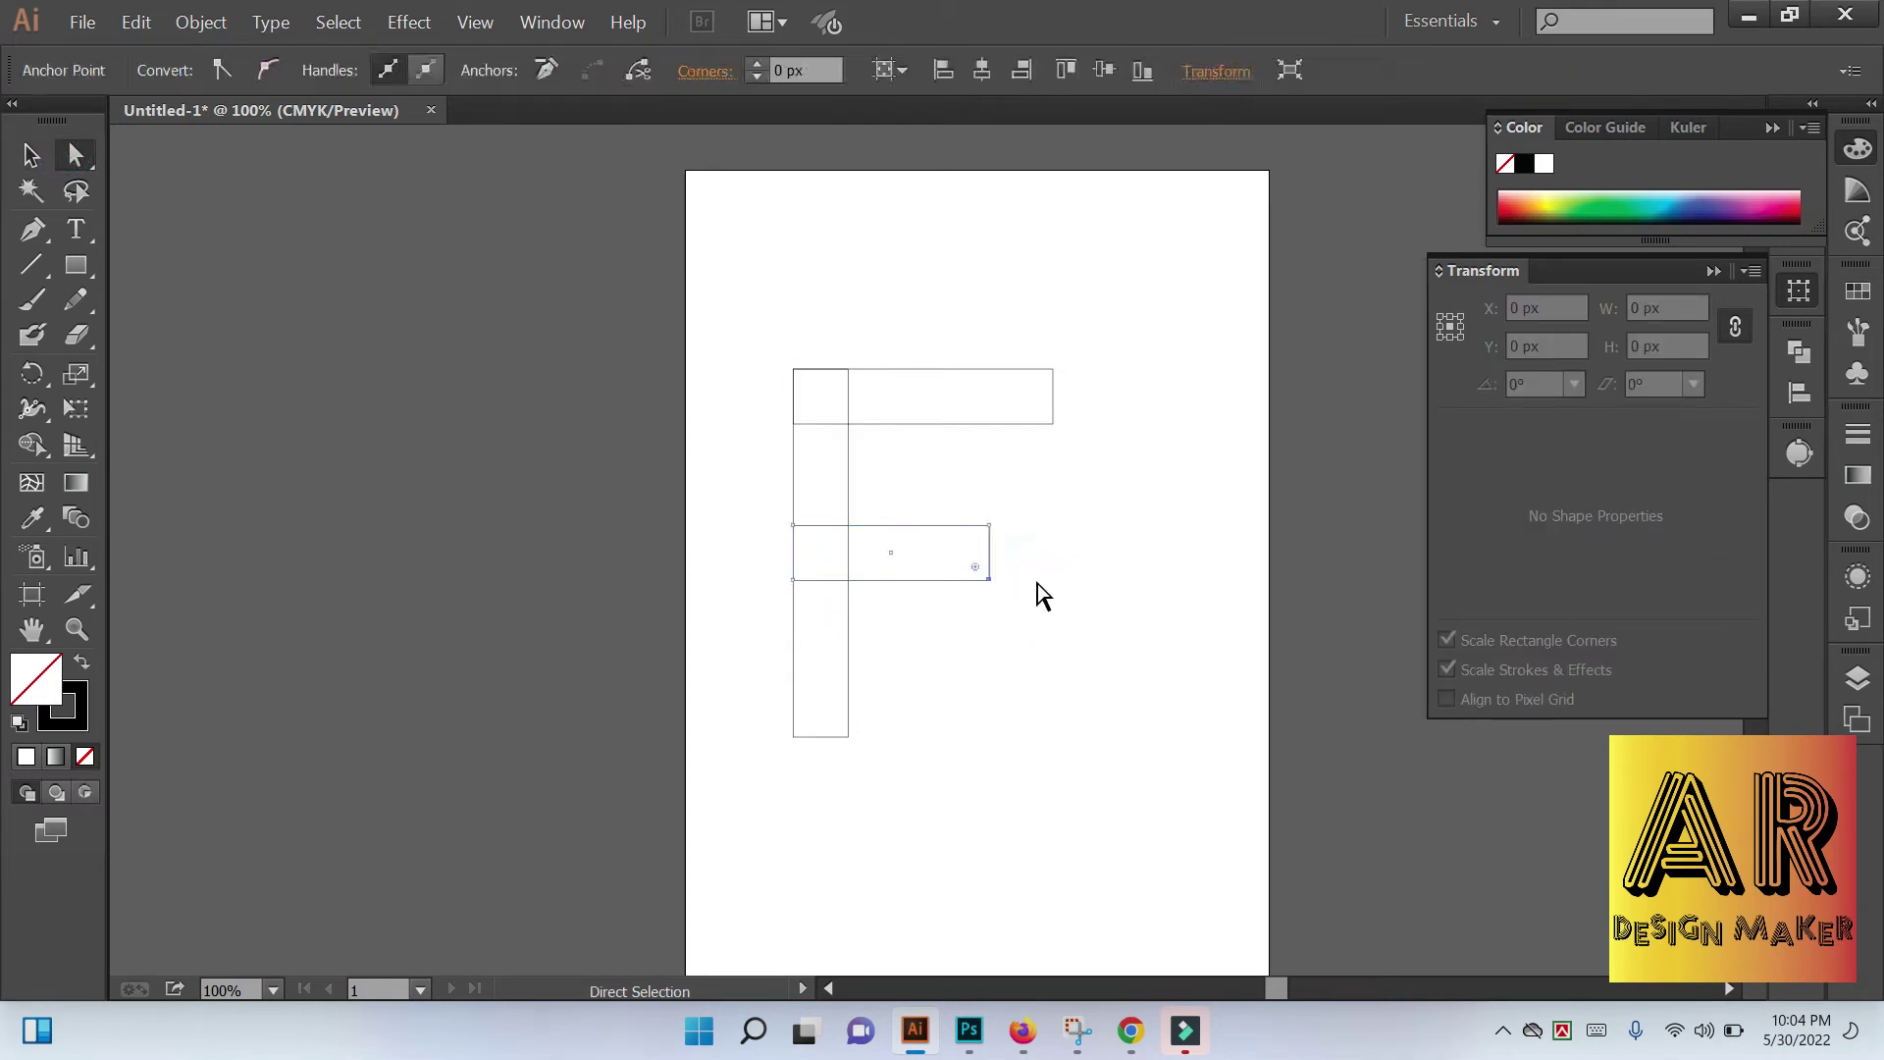
left_click_drag(1047, 422, 1028, 431)
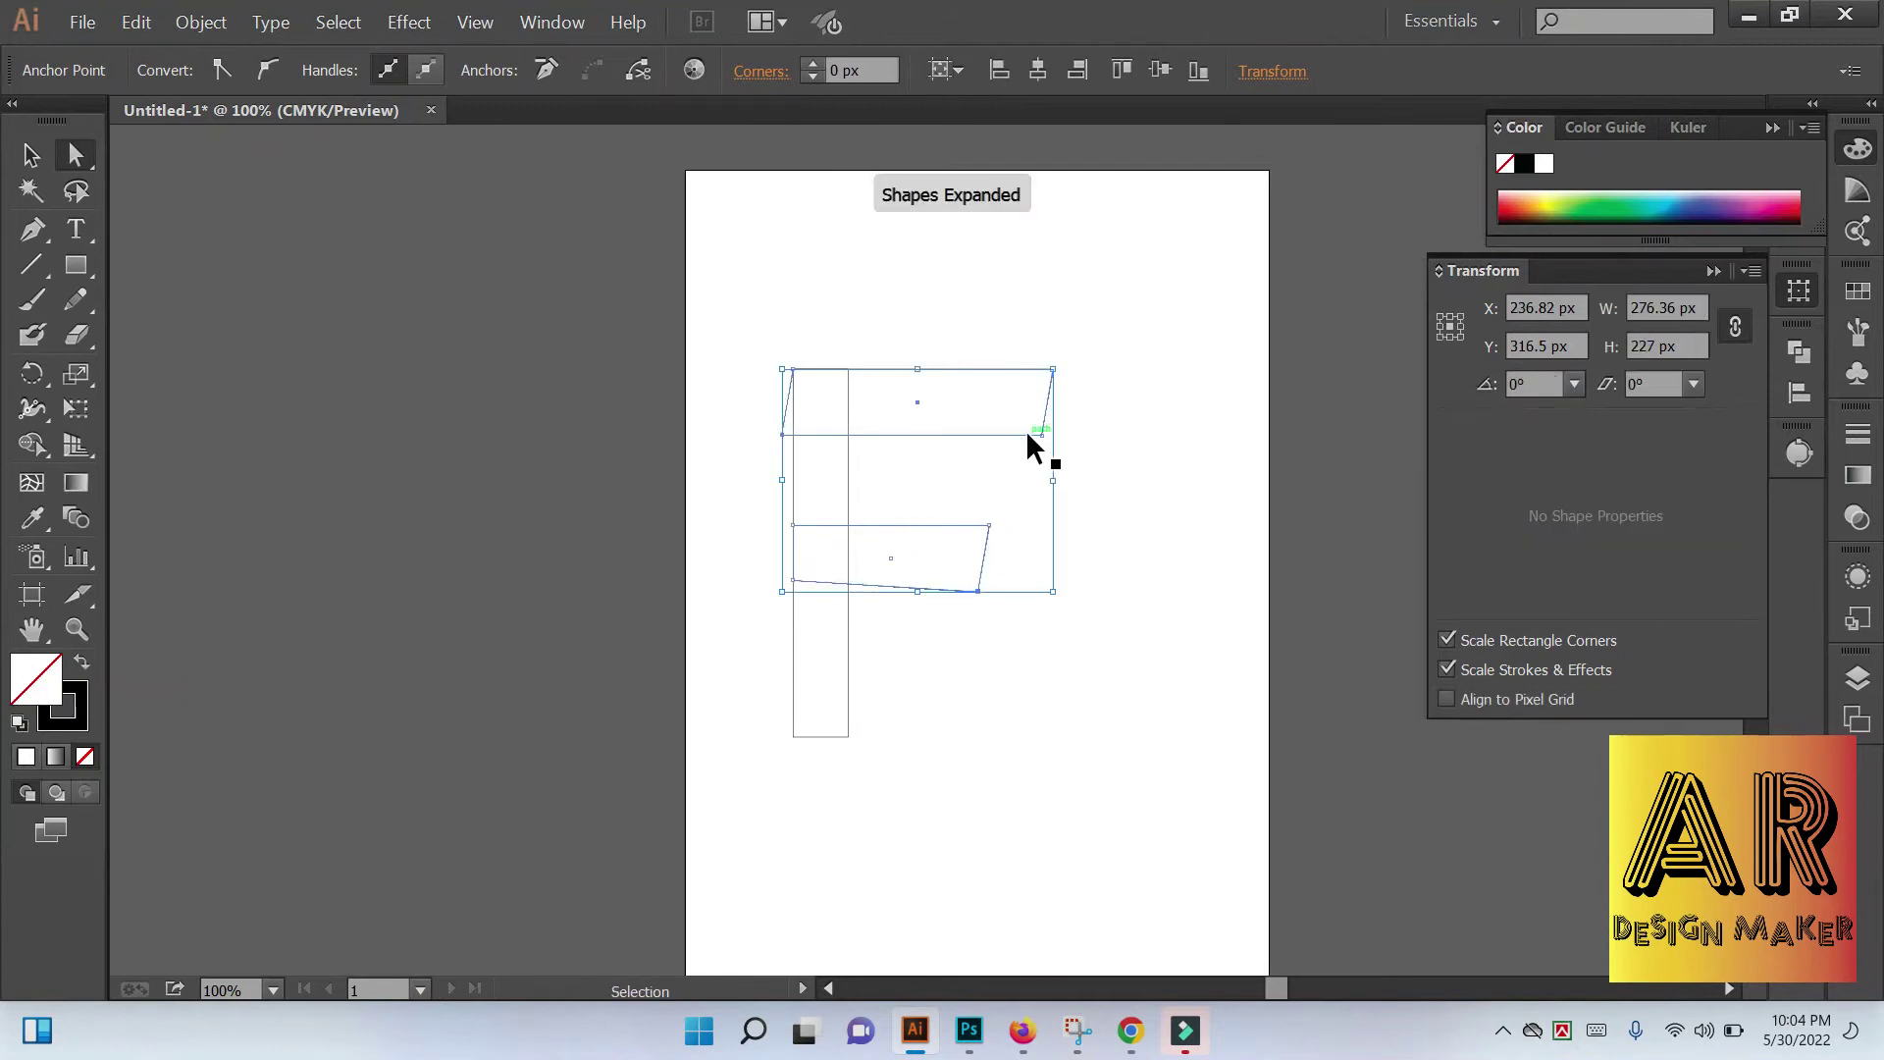
key("ctrl+z")
mouse_move(1033, 432)
left_mouse_down()
mouse_move(1055, 443)
mouse_move(967, 400)
left_mouse_up()
left_click(30, 154)
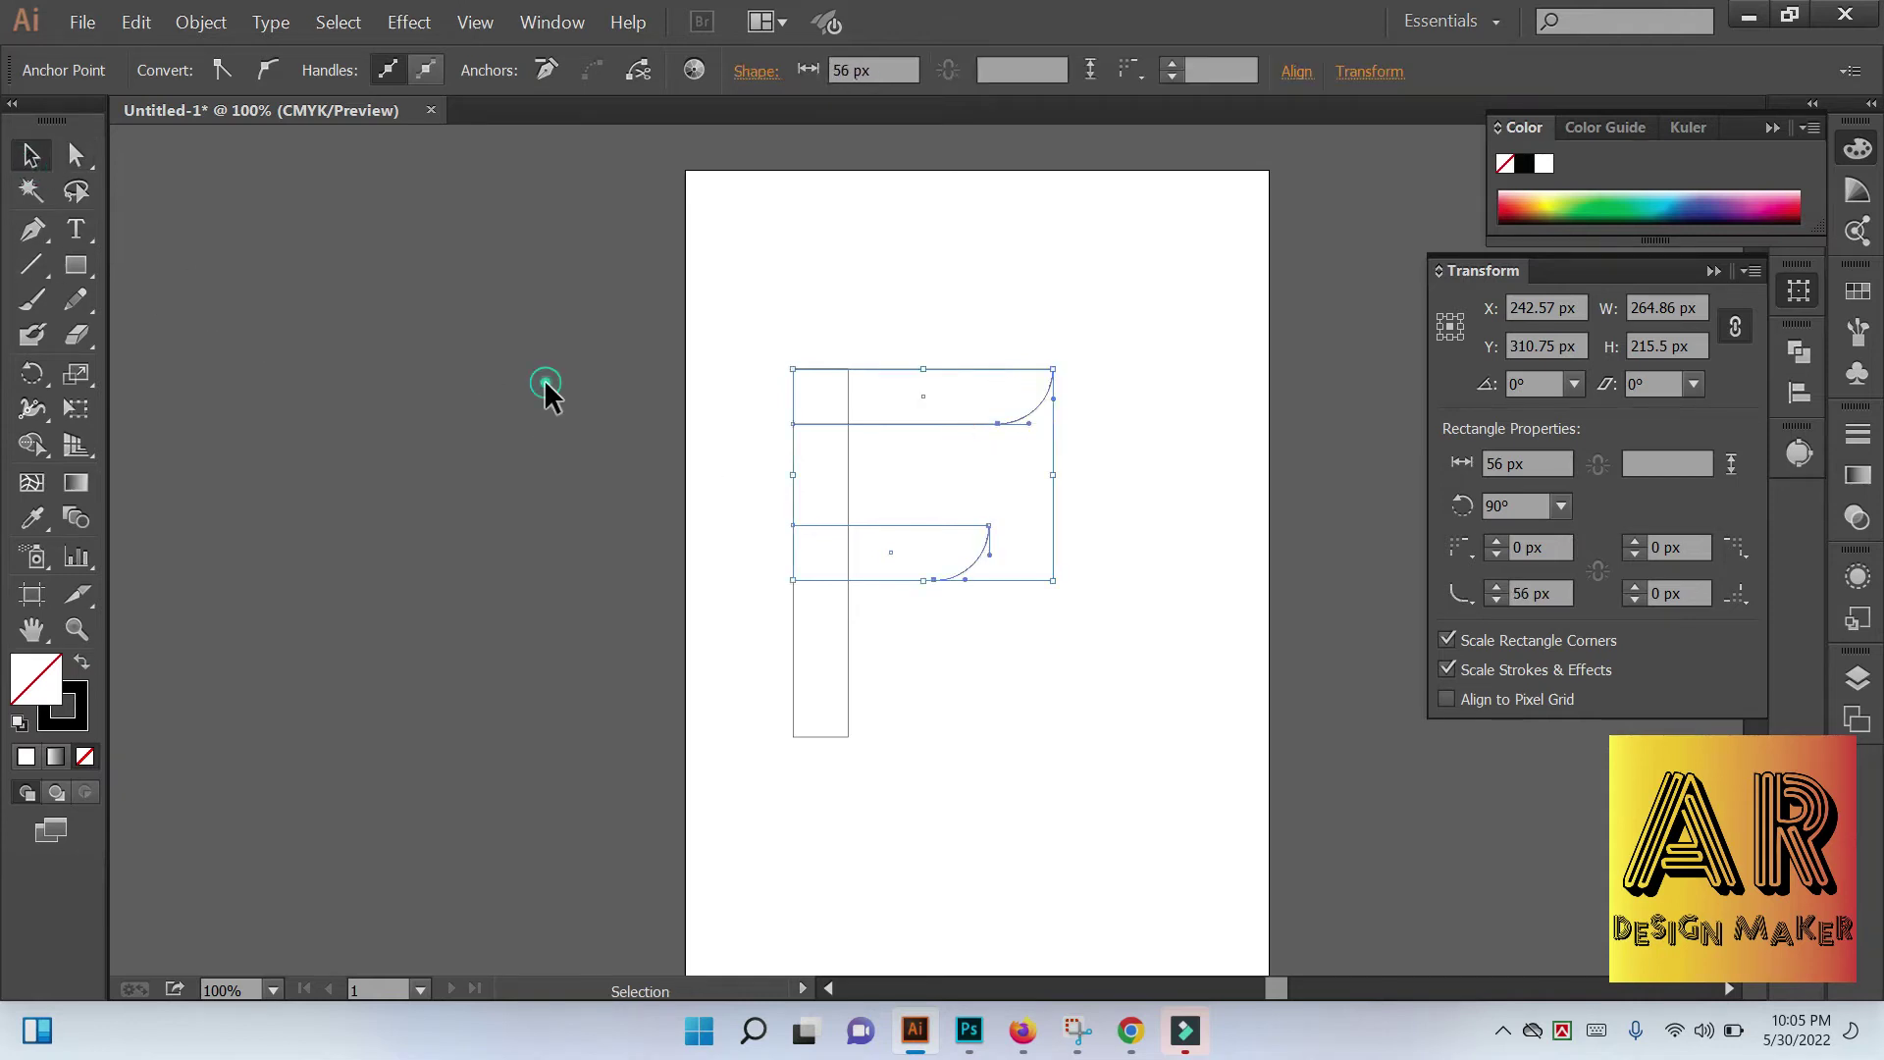
left_click(544, 378)
left_click_drag(652, 303, 940, 634)
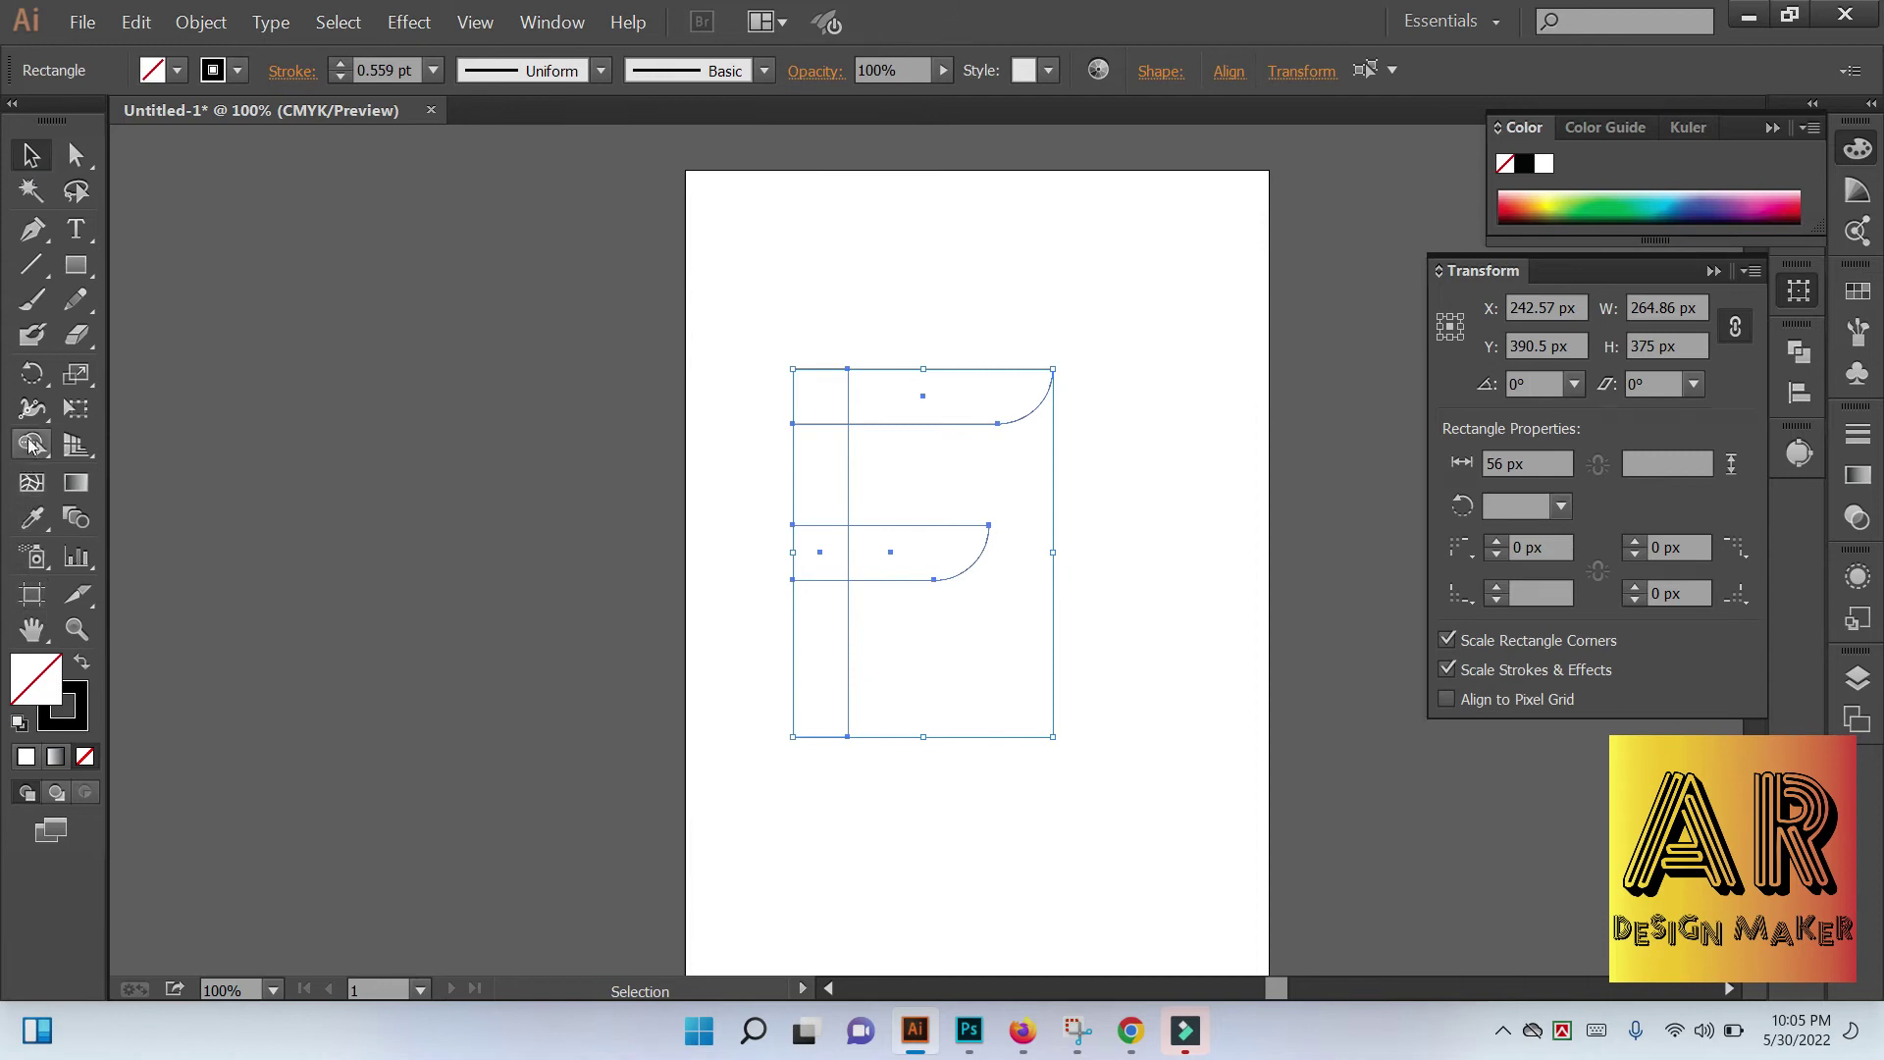
Use Shape Builder to merge the top bar and stem regions into single shapes
left_click(32, 447)
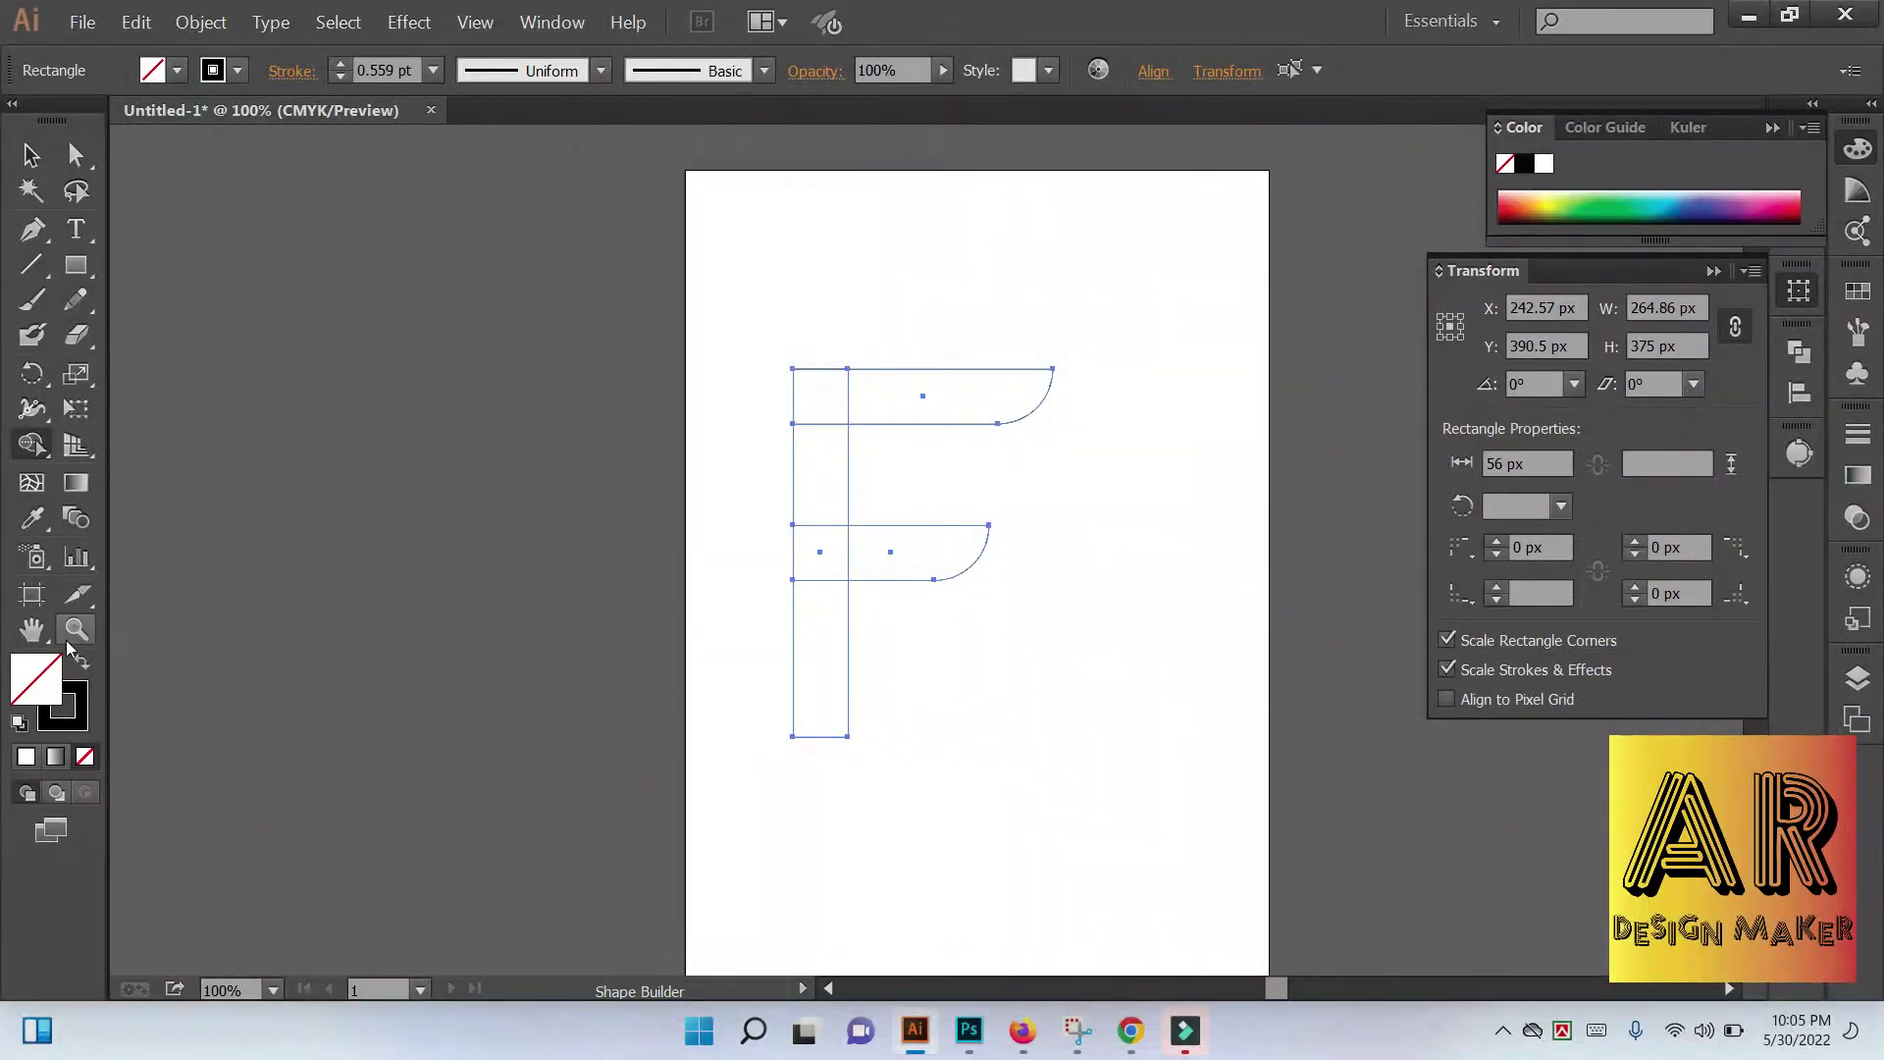
left_click(904, 392)
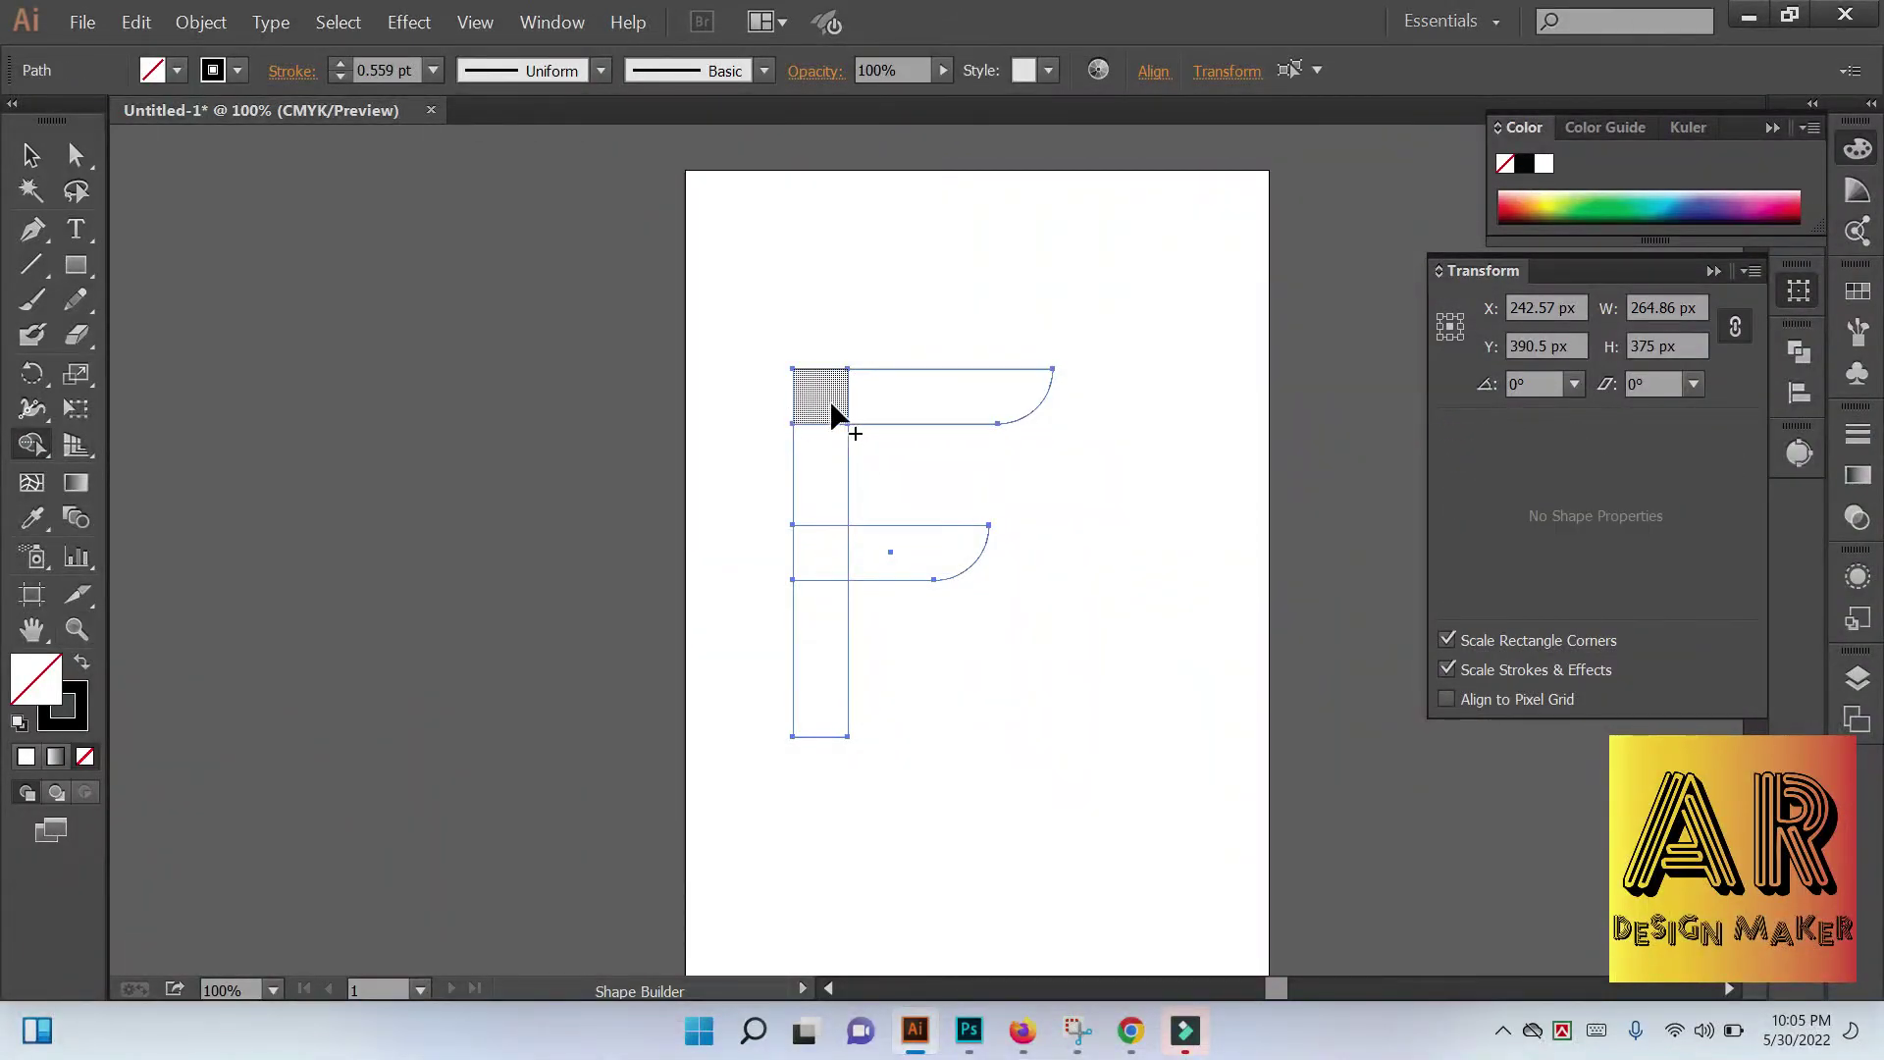
left_click_drag(816, 385, 825, 677)
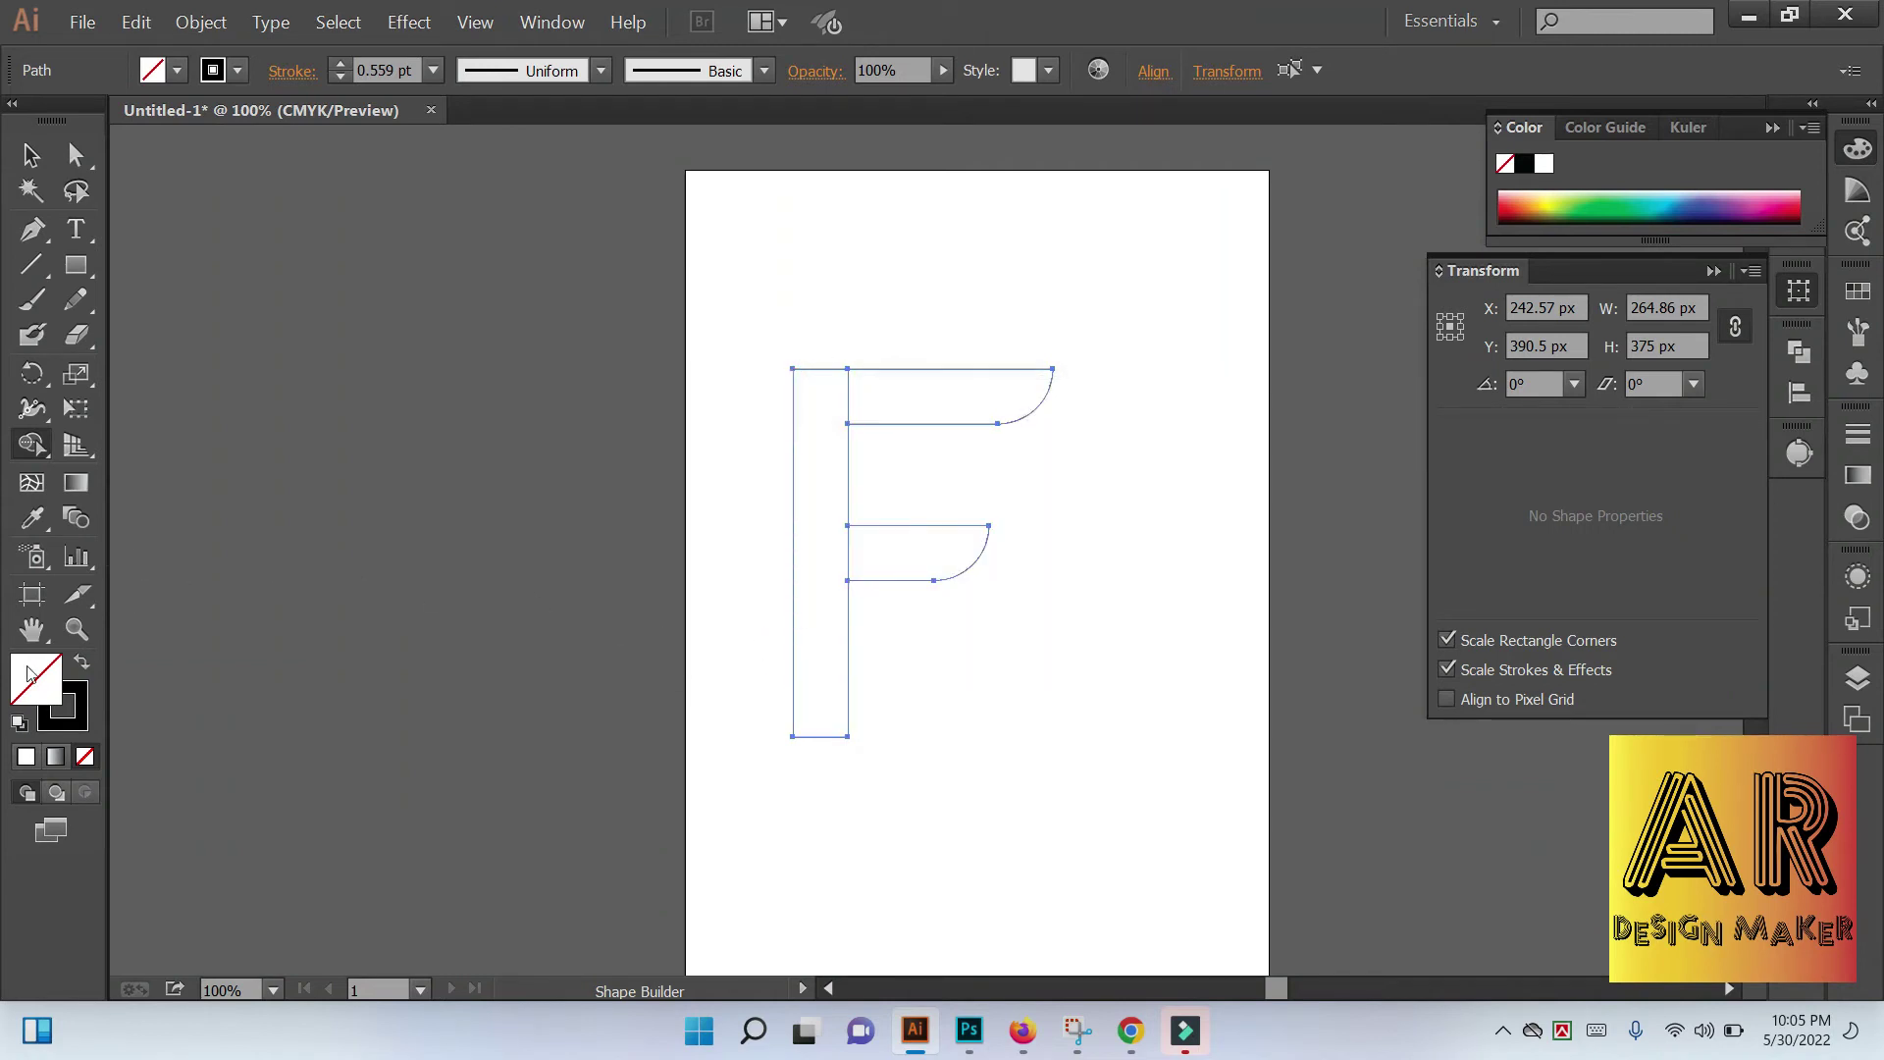
Fill the stem, top bar and middle bar with purple, then deselect
double_click(39, 684)
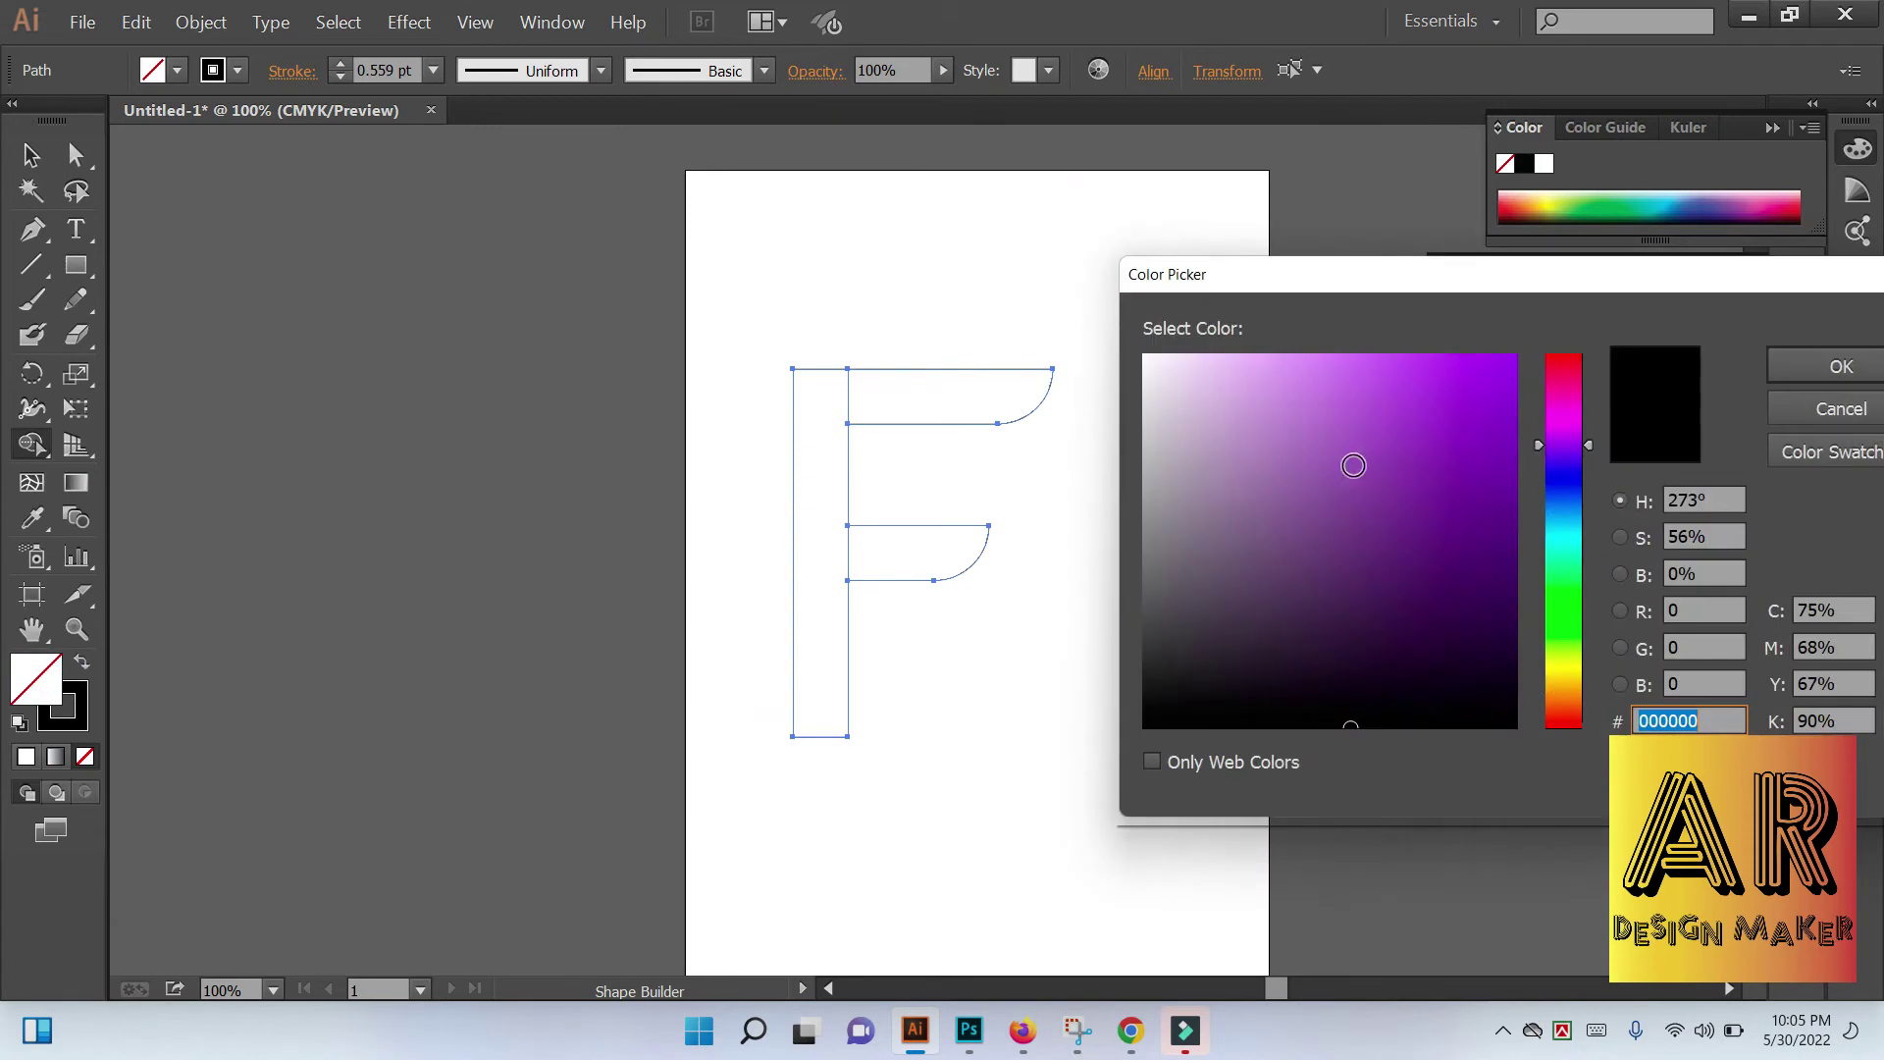
left_click(1493, 398)
left_click(1841, 367)
left_click(830, 409)
left_click(909, 403)
left_click(895, 560)
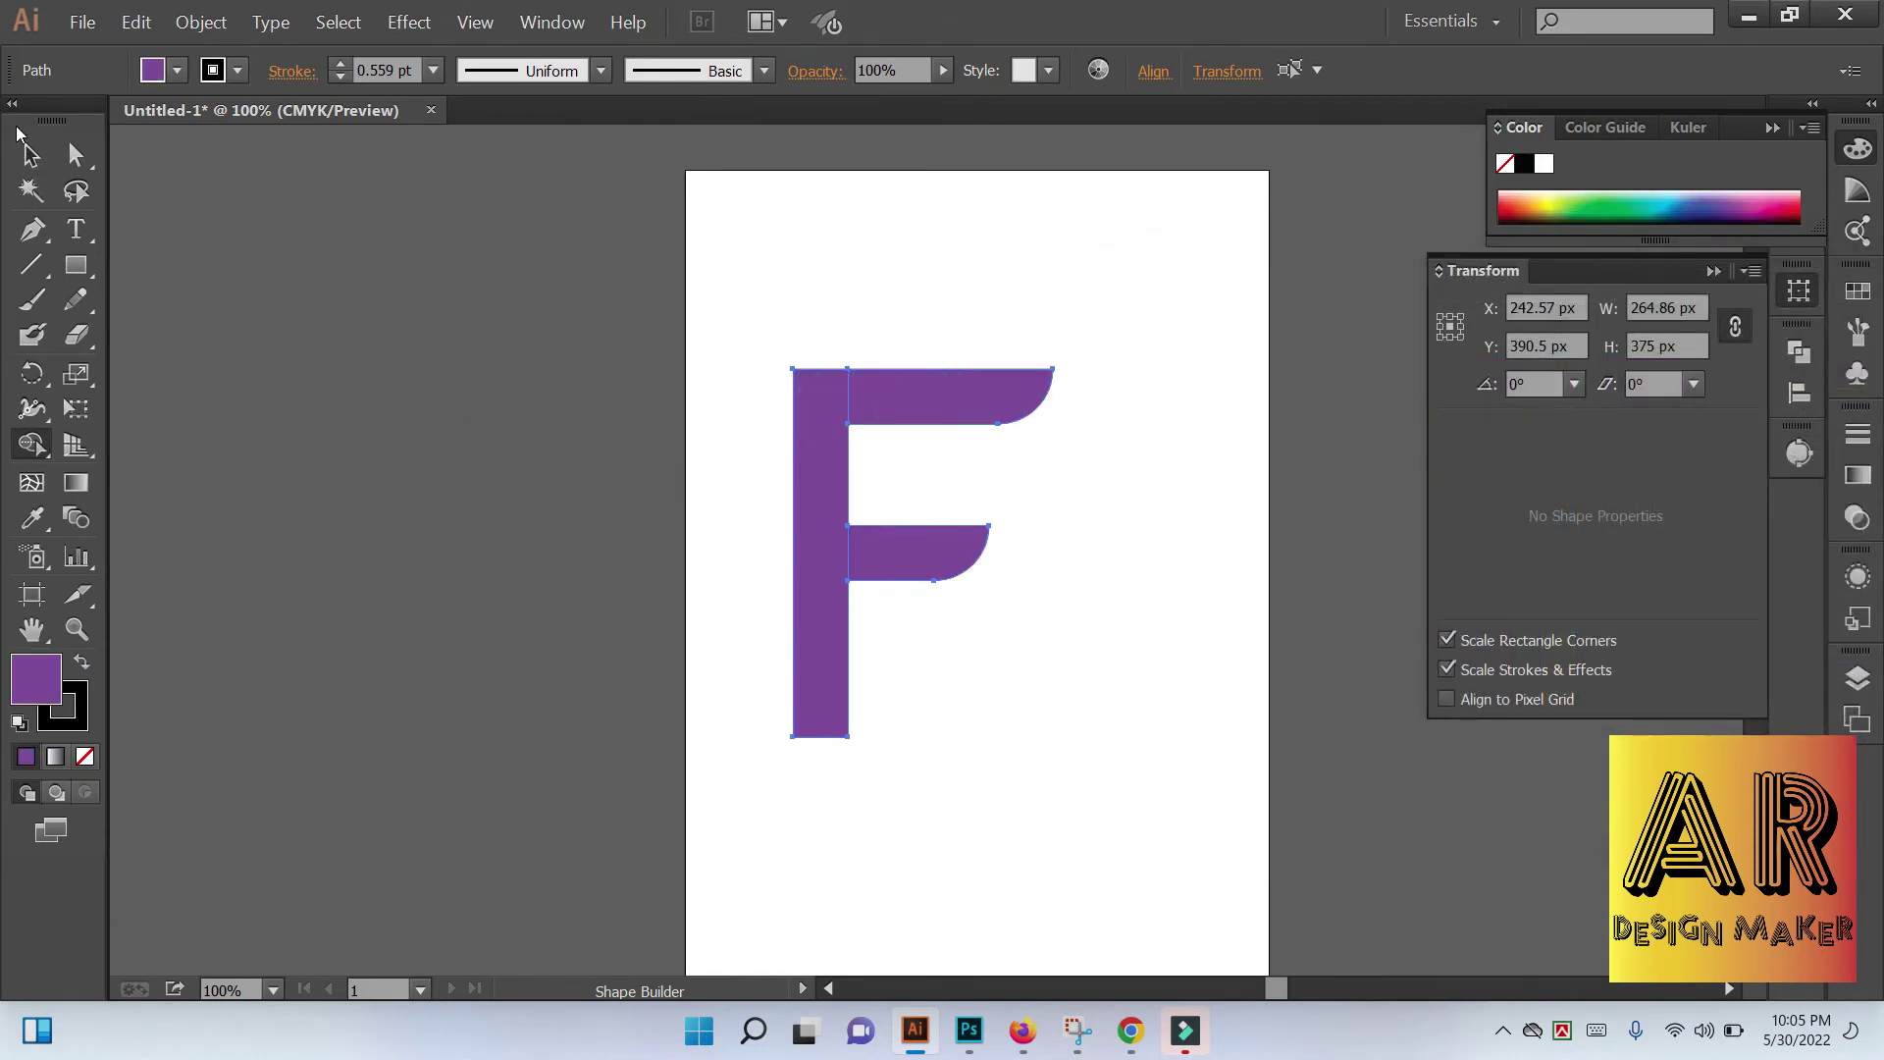
left_click(29, 155)
left_click(454, 290)
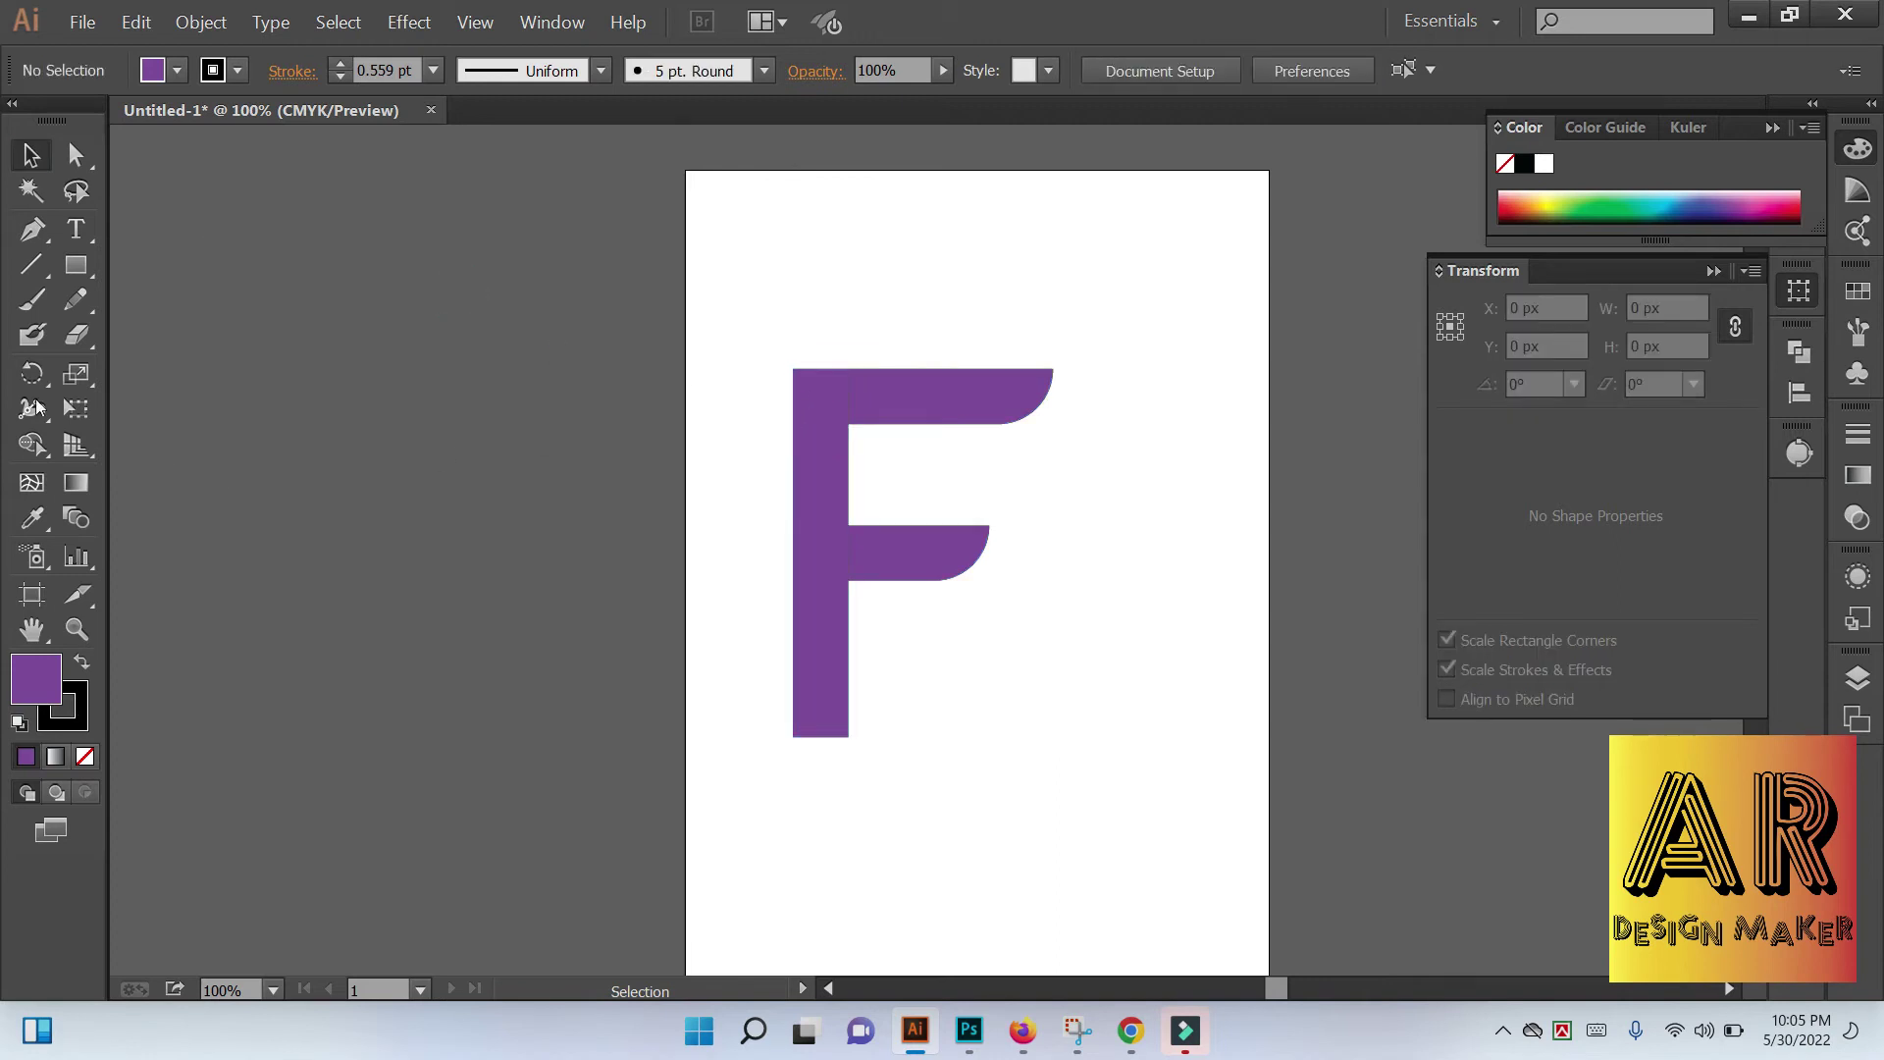
left_click(30, 189)
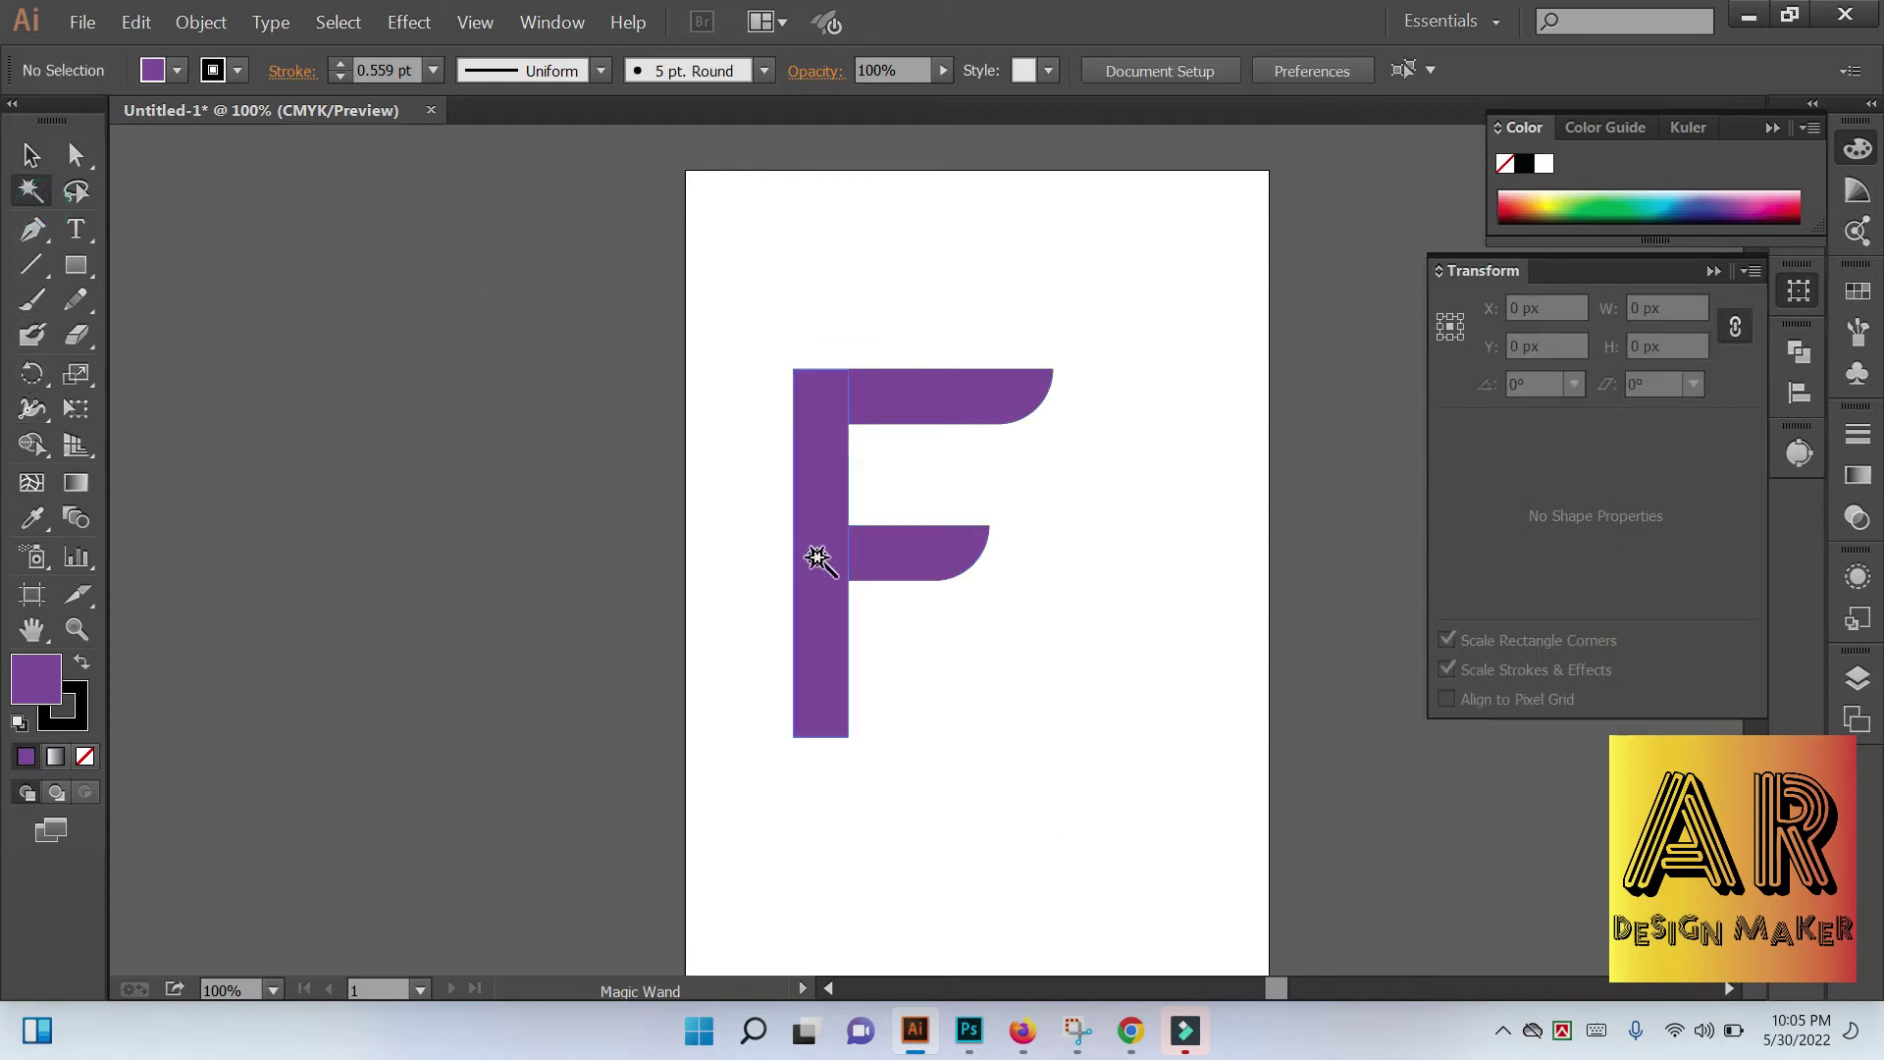
Select the purple F with the Magic Wand and drag it onto the pasteboard at left
left_click(818, 559)
left_click(29, 155)
left_click_drag(825, 535, 283, 444)
left_click(834, 353)
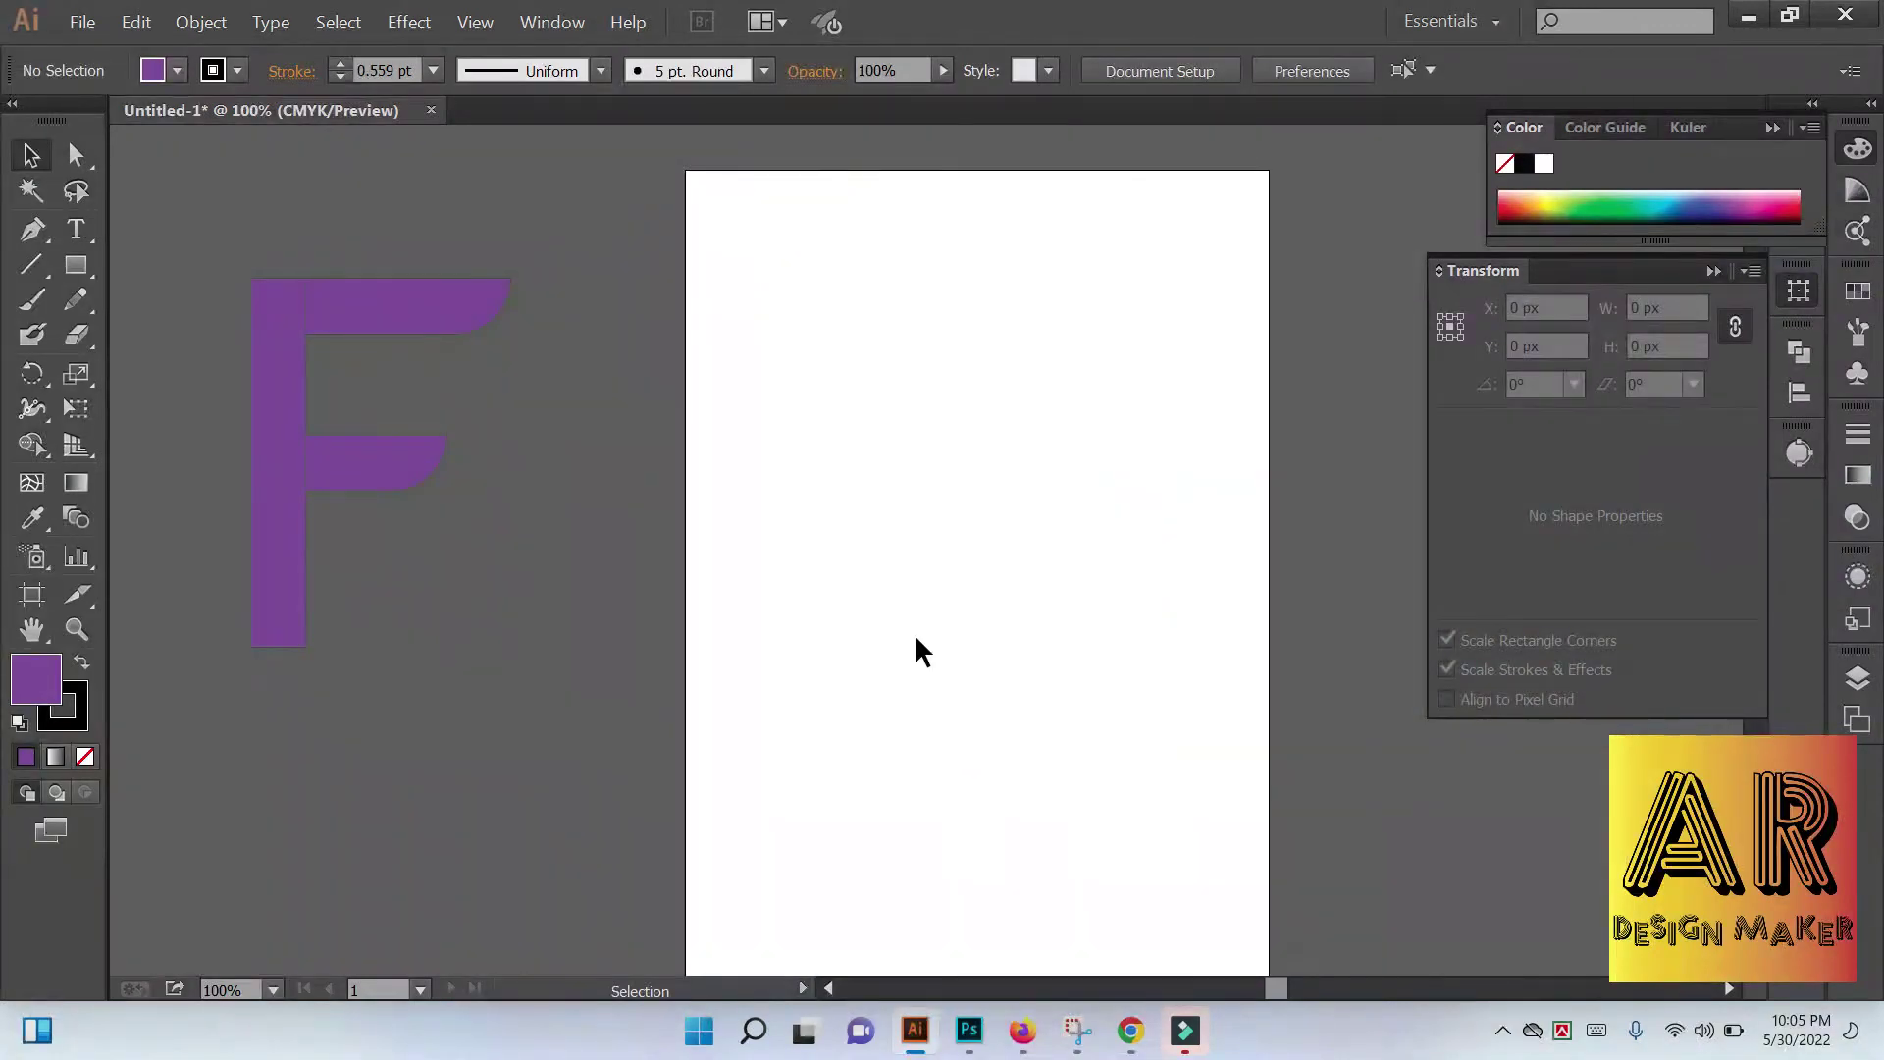
left_click_drag(301, 424, 497, 455)
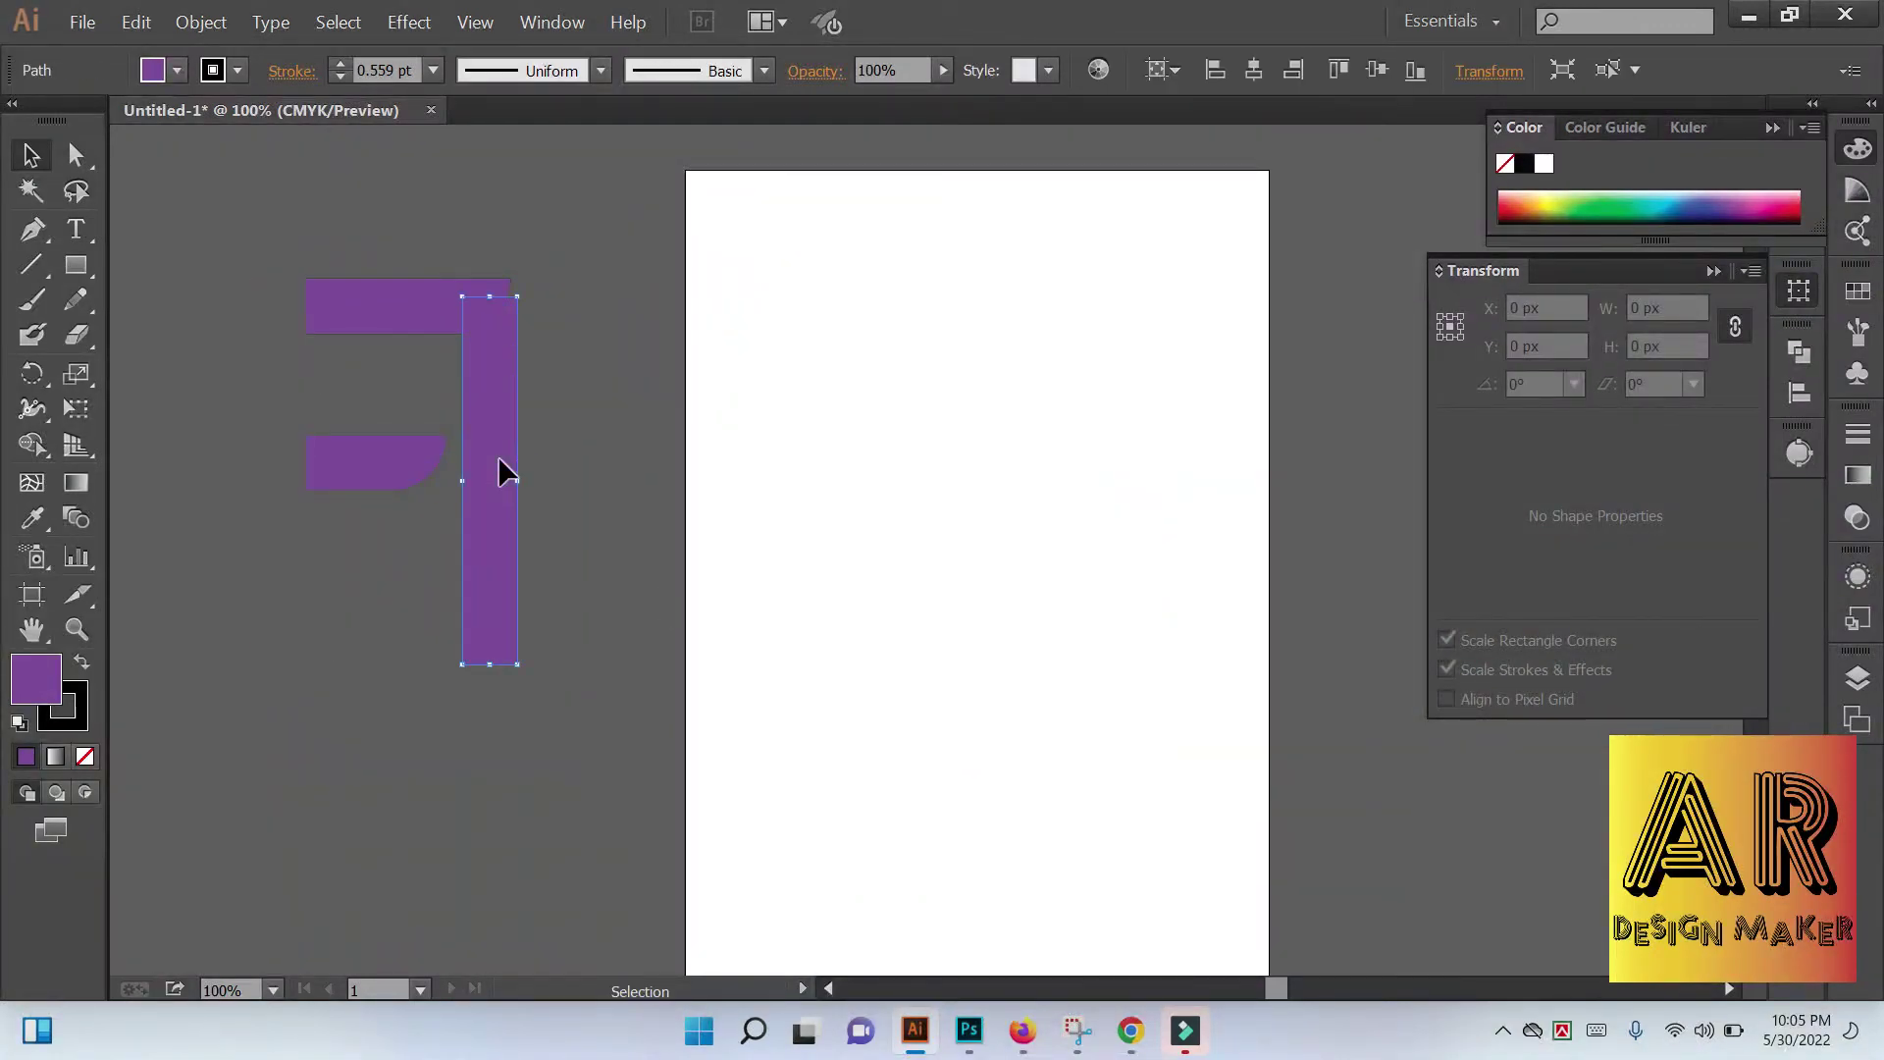
key("ctrl+z")
Bring the purple F back onto the artboard, zoom in, and select the whole letter
left_click(570, 645)
mouse_move(296, 308)
left_mouse_down()
mouse_move(954, 438)
mouse_move(918, 402)
mouse_move(712, 407)
left_mouse_up()
left_click(868, 297)
scroll(922, 380, "up", 1)
left_click(910, 432)
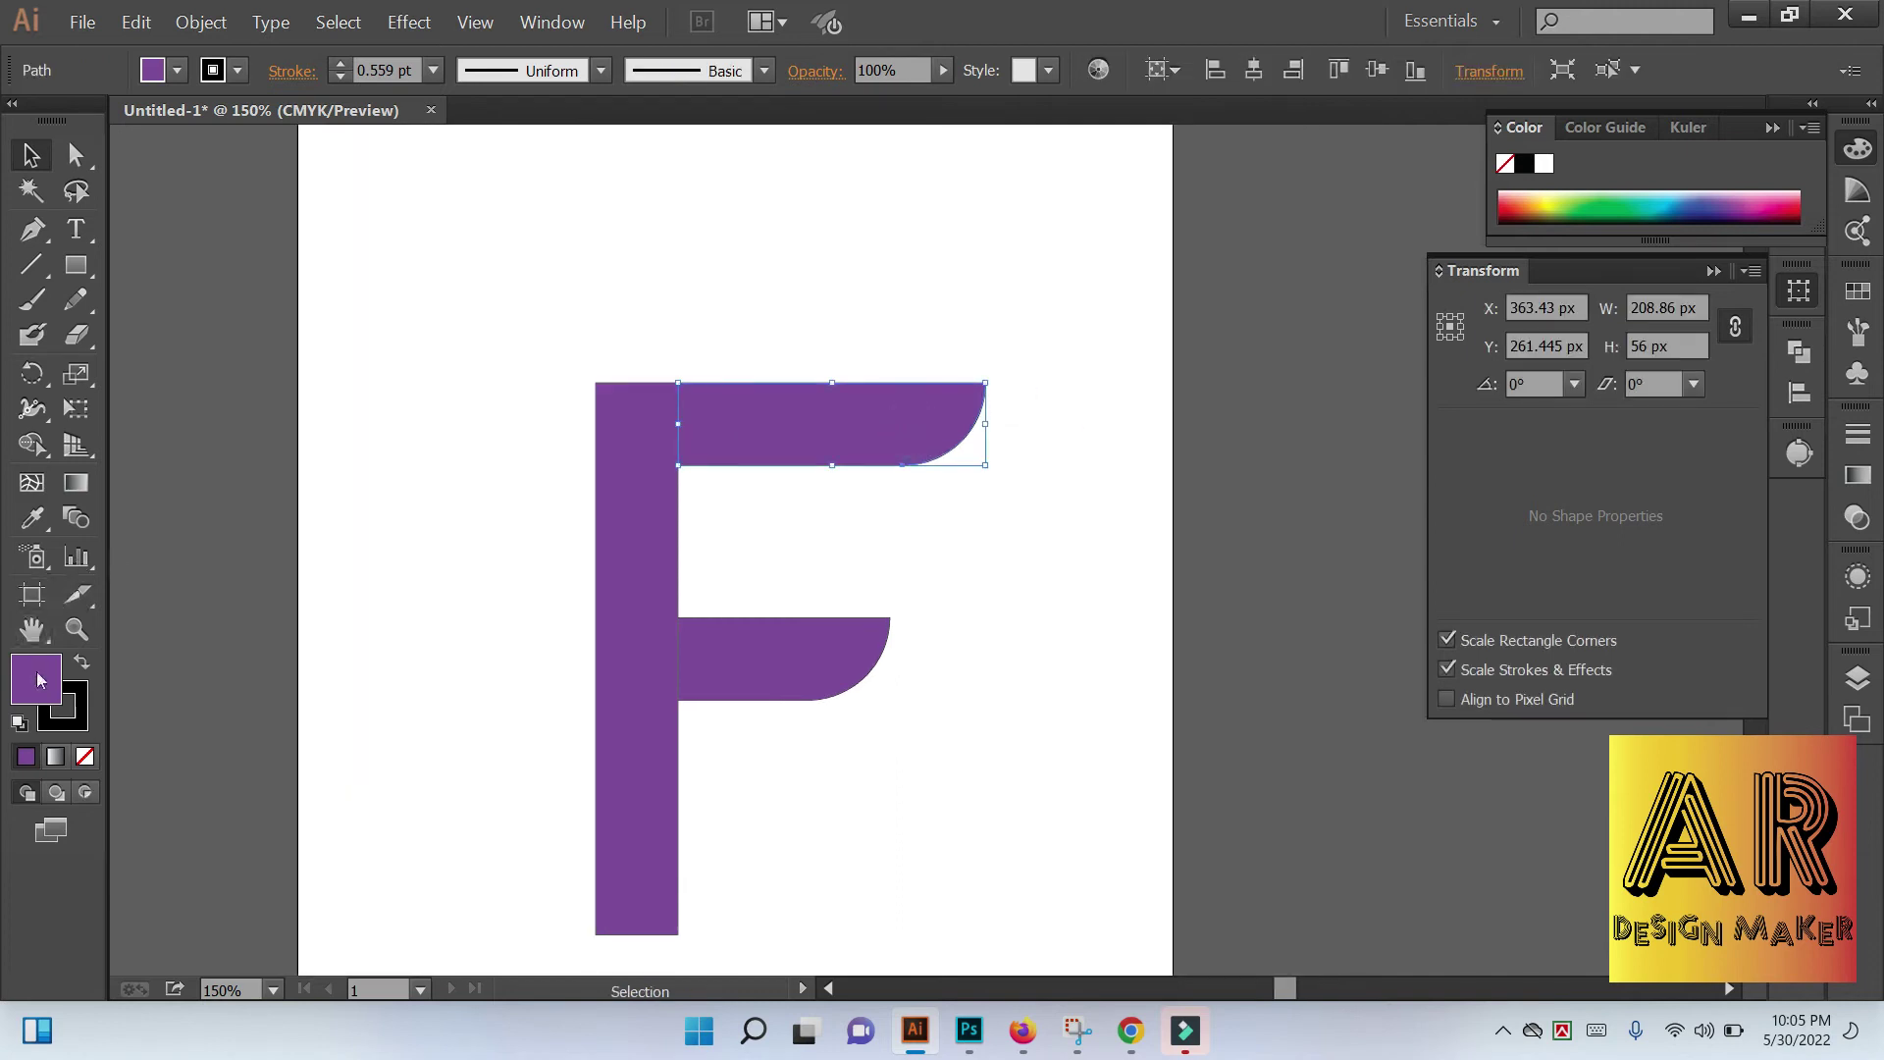
left_click_drag(492, 328, 664, 854)
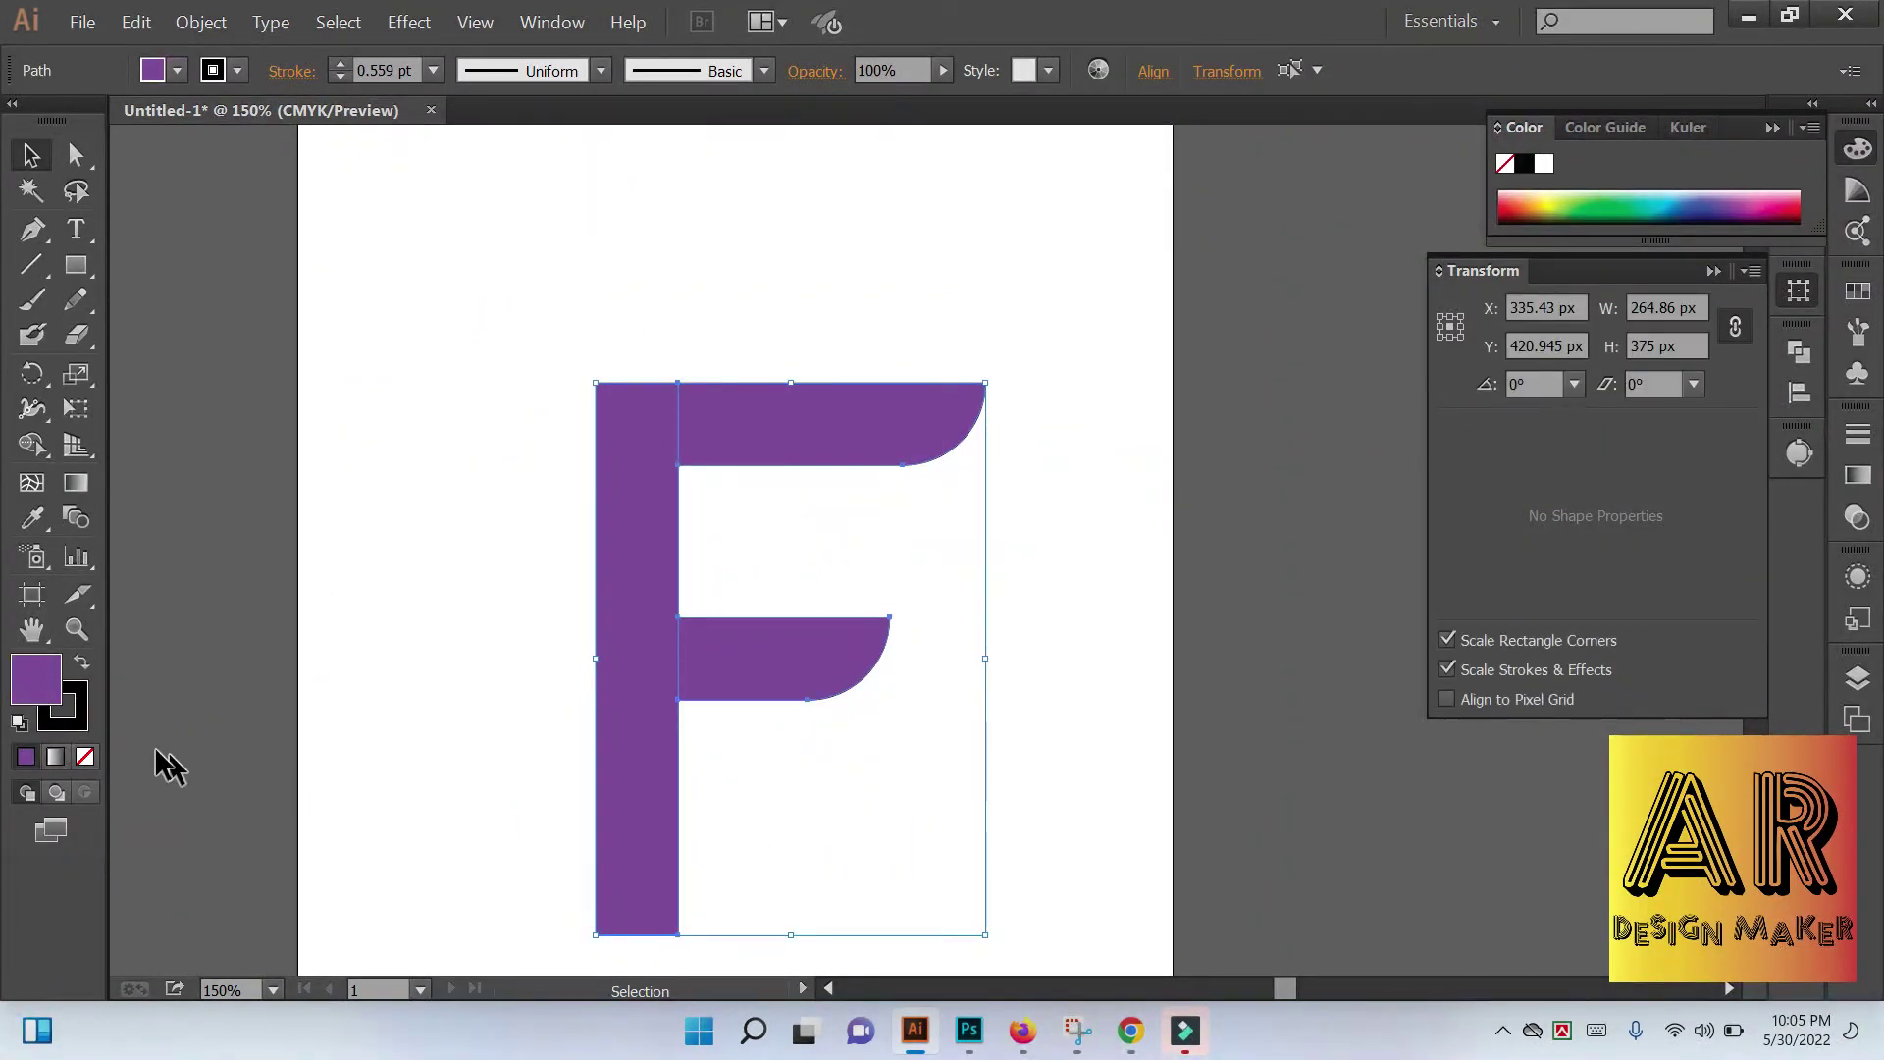
Set the F's stroke to None and select only its top bar
left_click(85, 755)
left_click(391, 661)
mouse_move(527, 345)
left_mouse_down()
mouse_move(962, 811)
mouse_move(989, 805)
left_mouse_up()
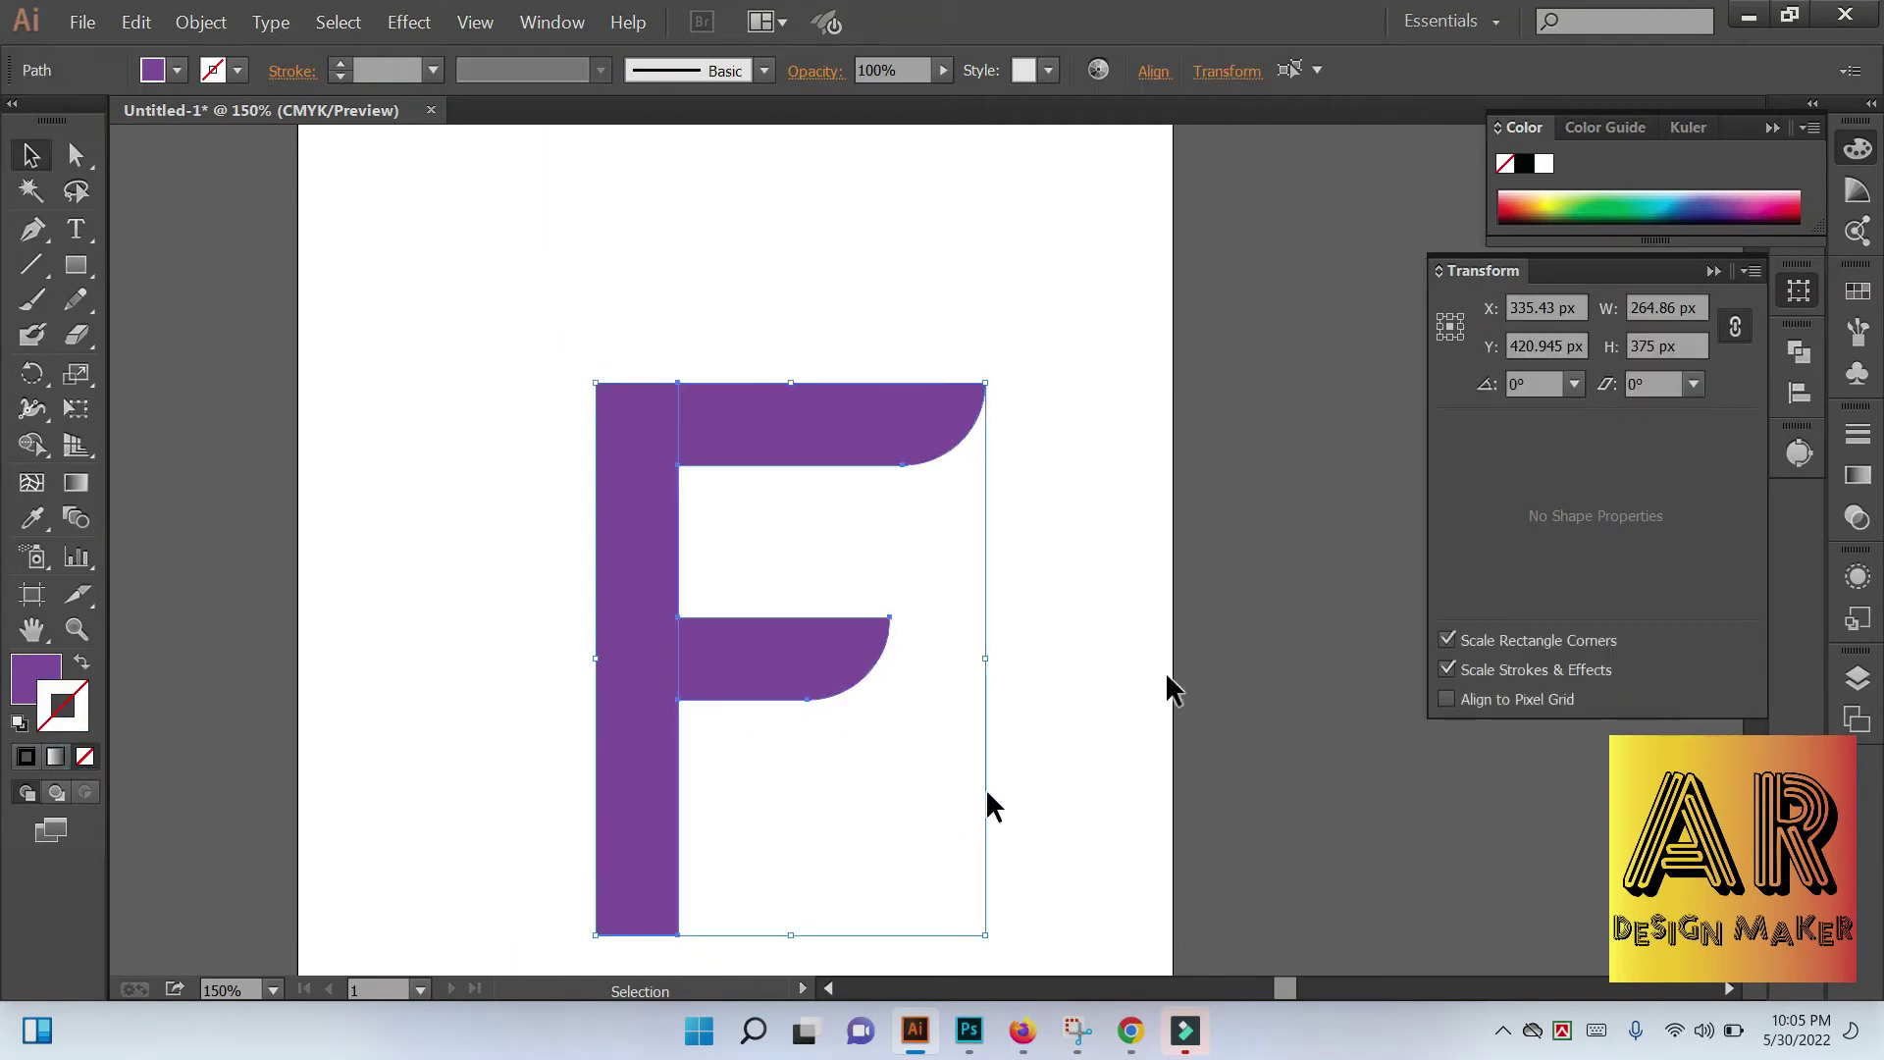
left_click(1715, 284)
left_click(887, 404)
Try a linear gradient on the top bar, then restore its purple fill with no stroke
left_click(86, 489)
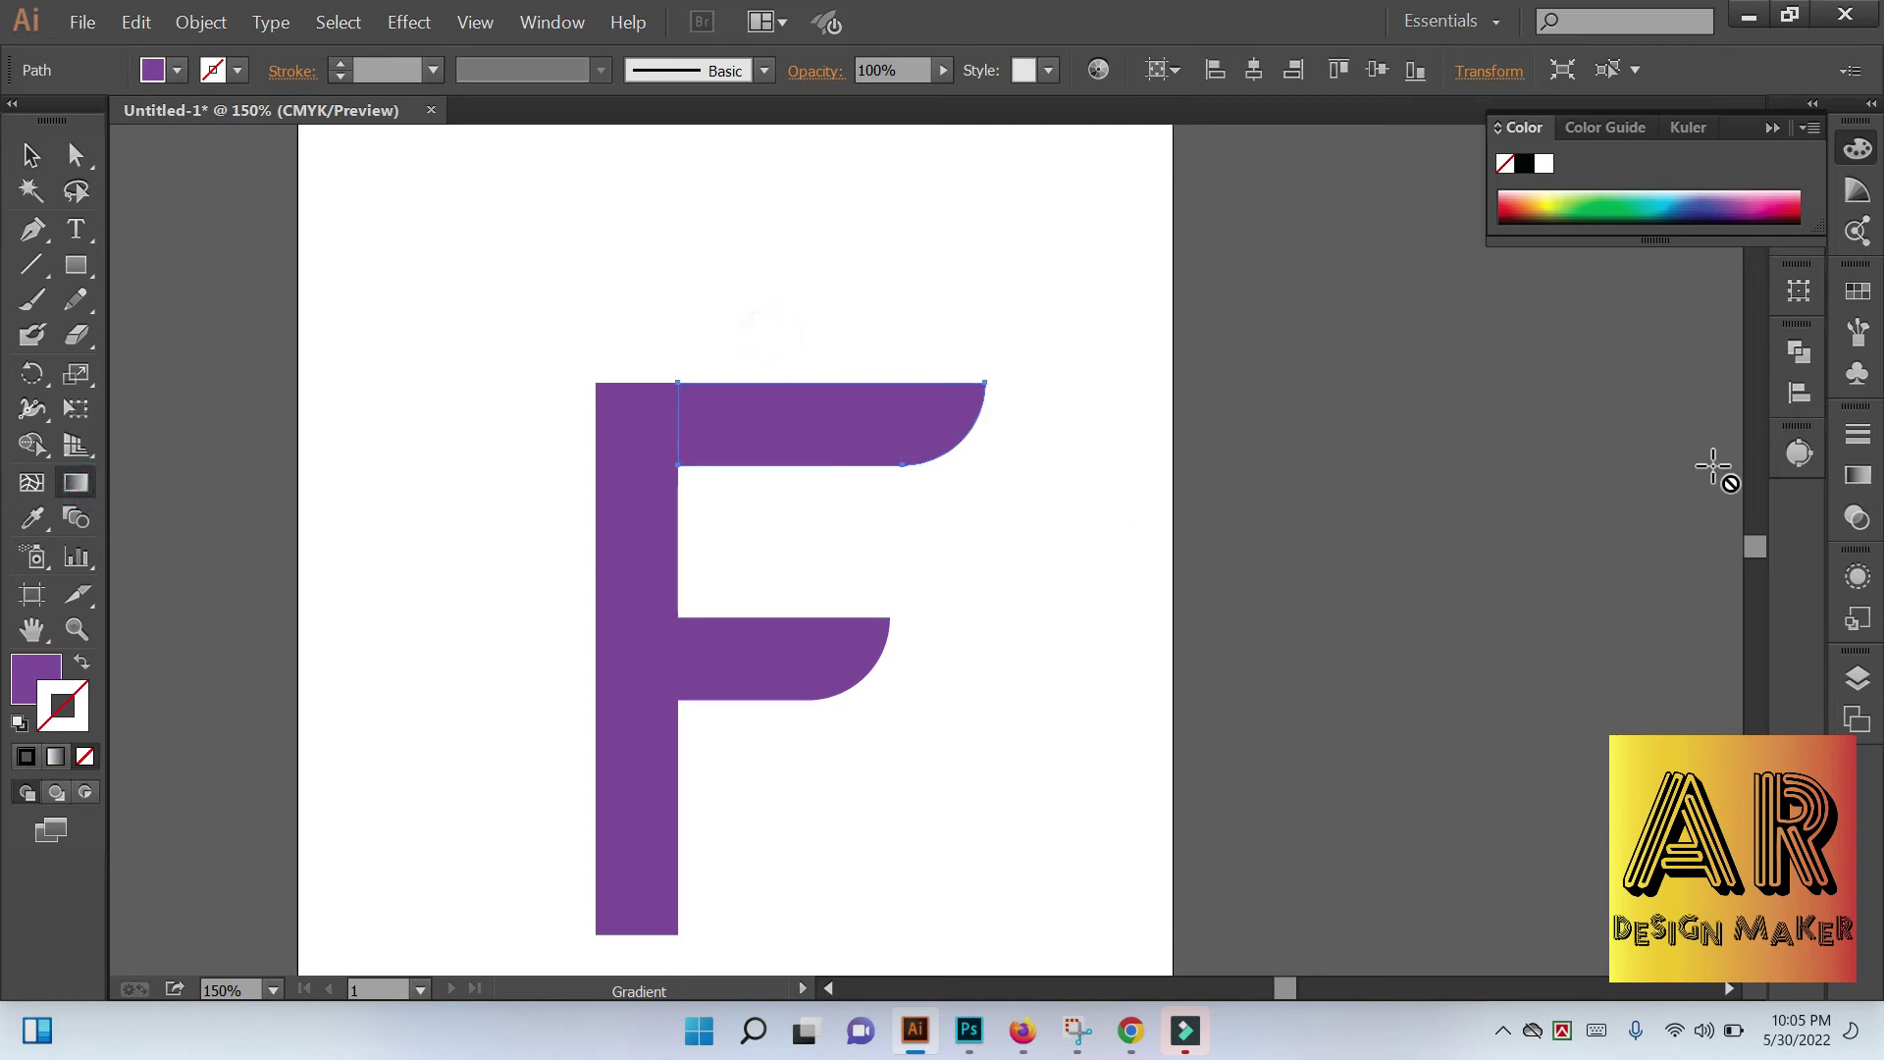
left_click(1857, 479)
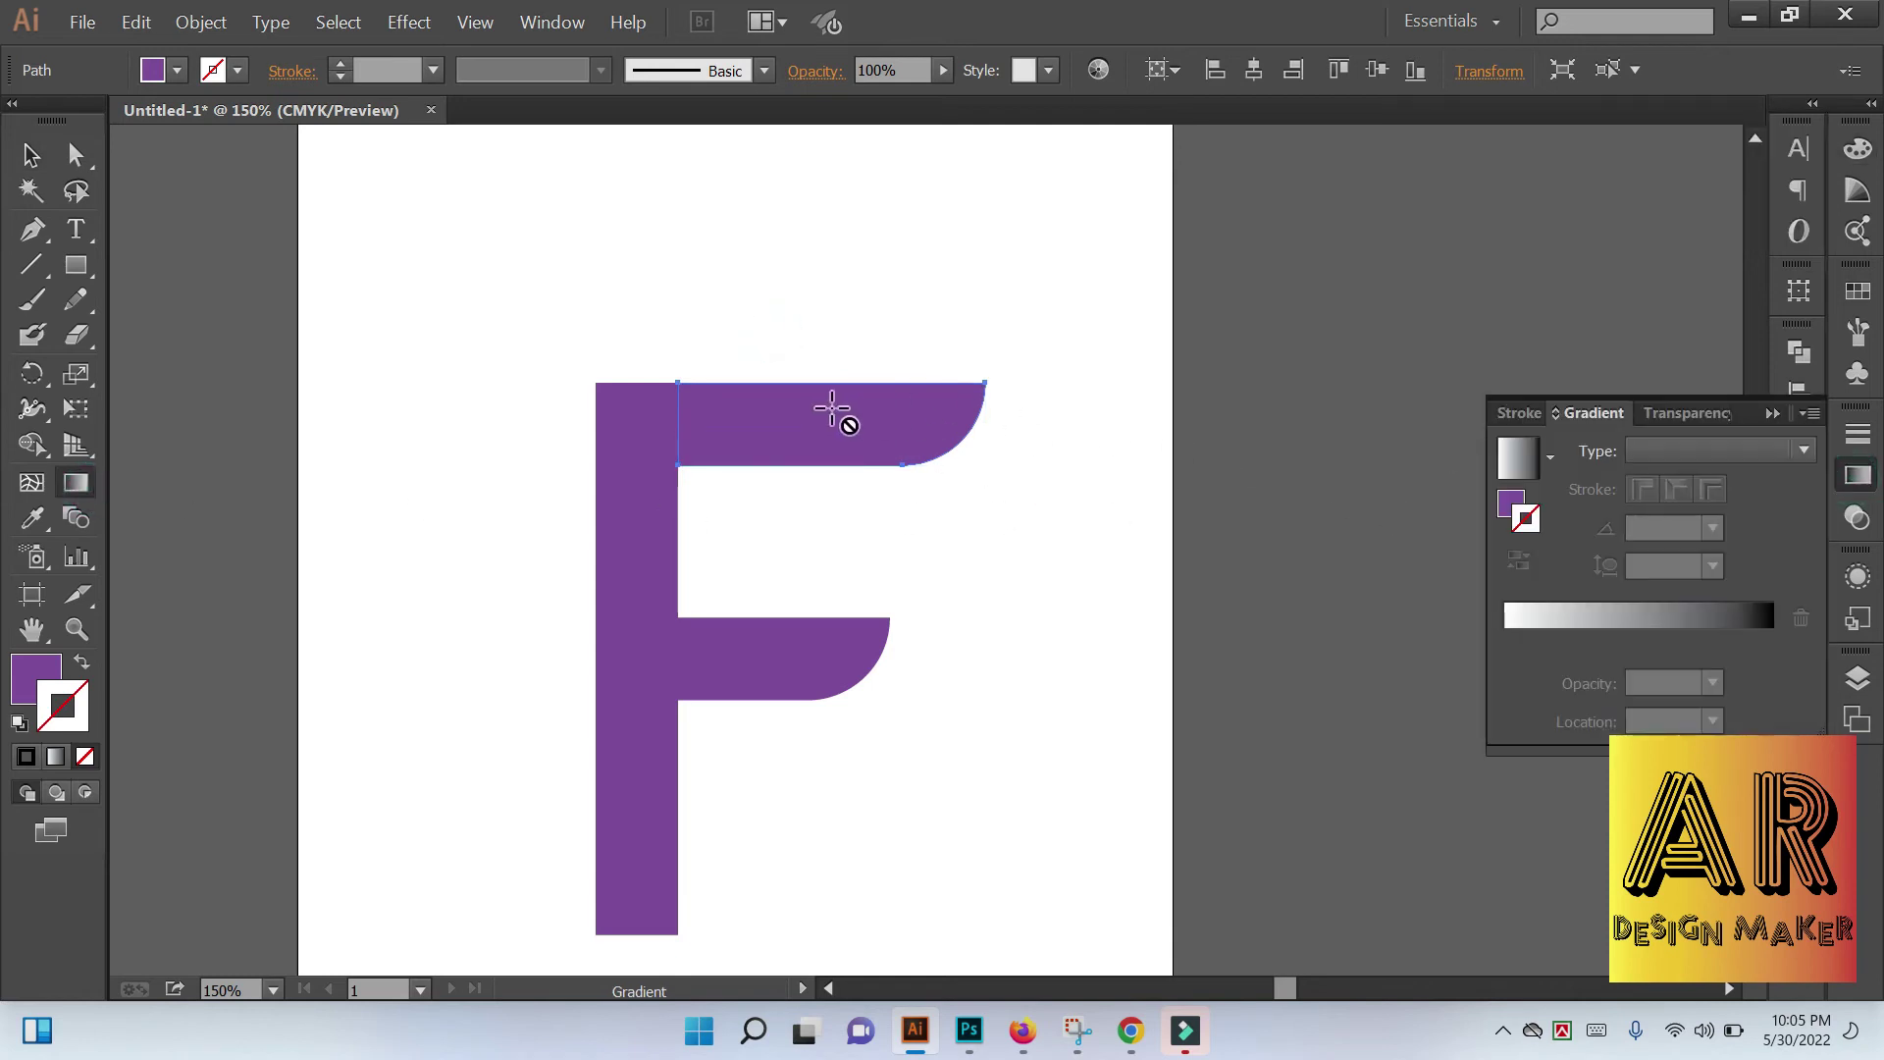
left_click(1605, 616)
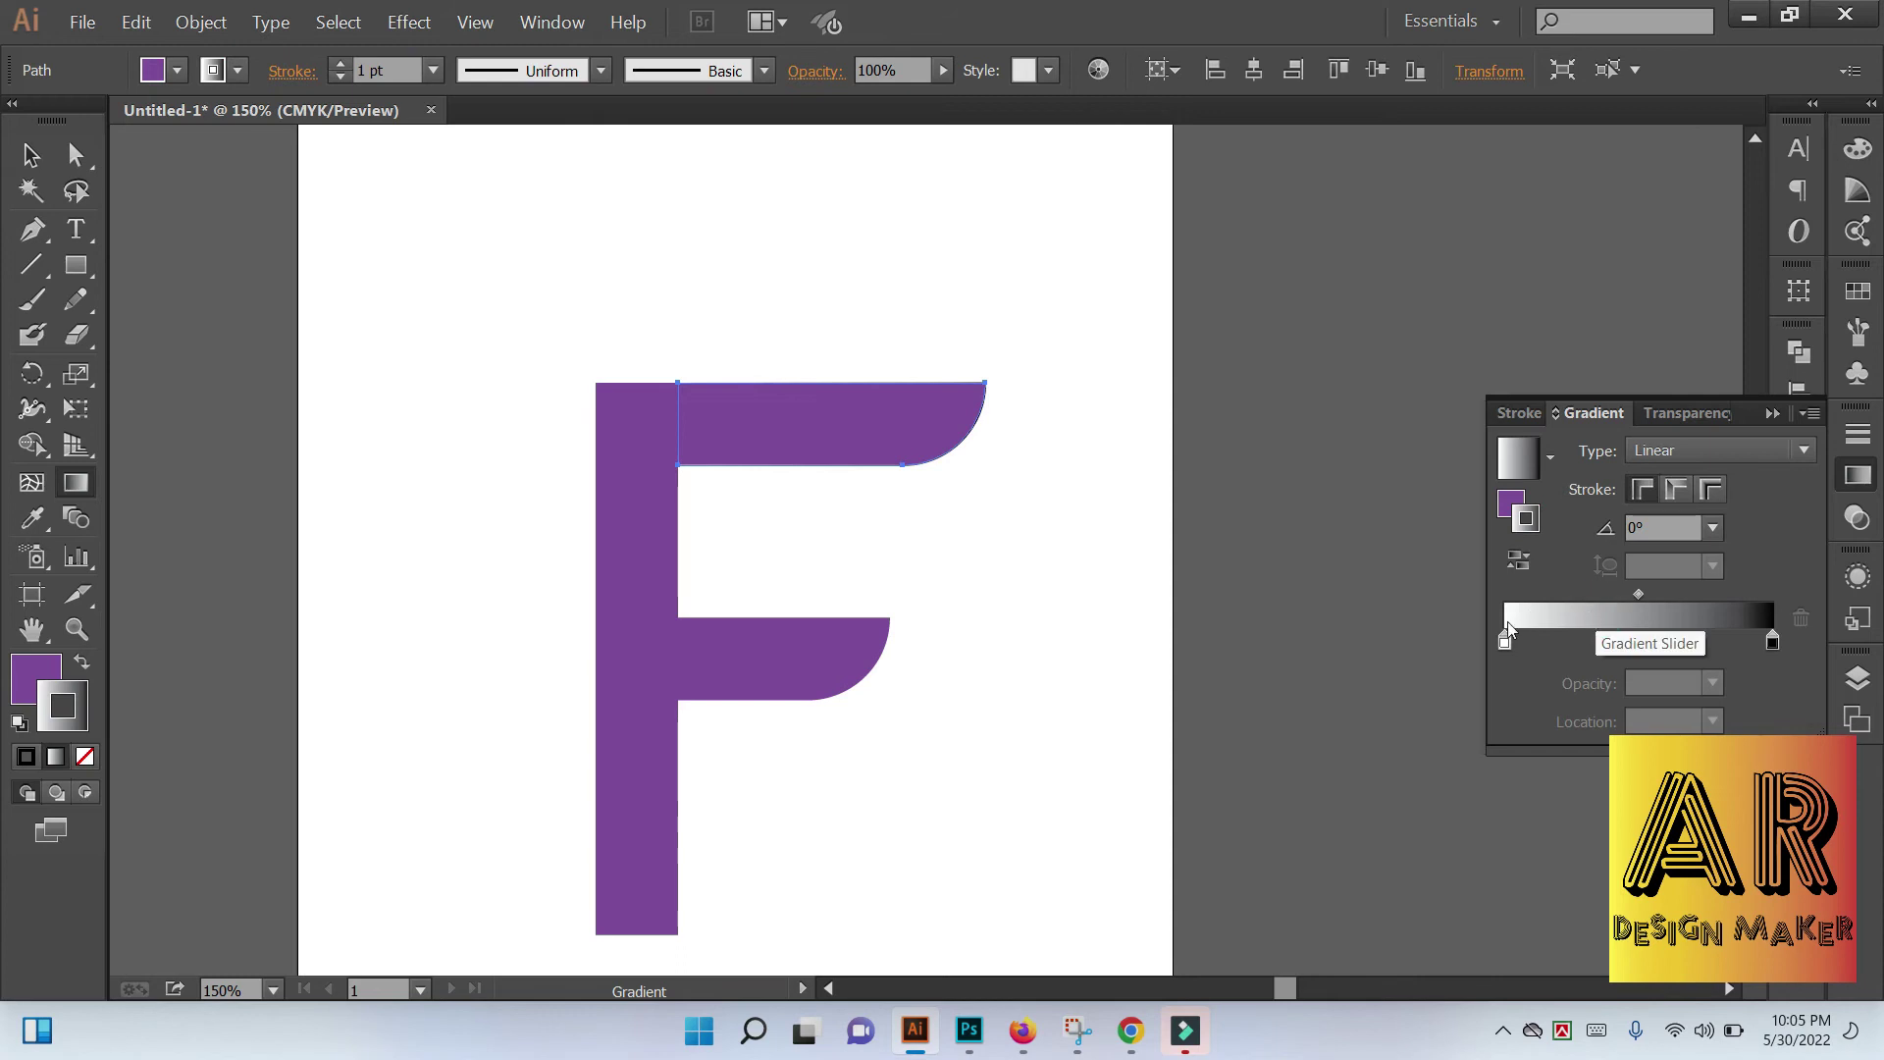
left_click(80, 663)
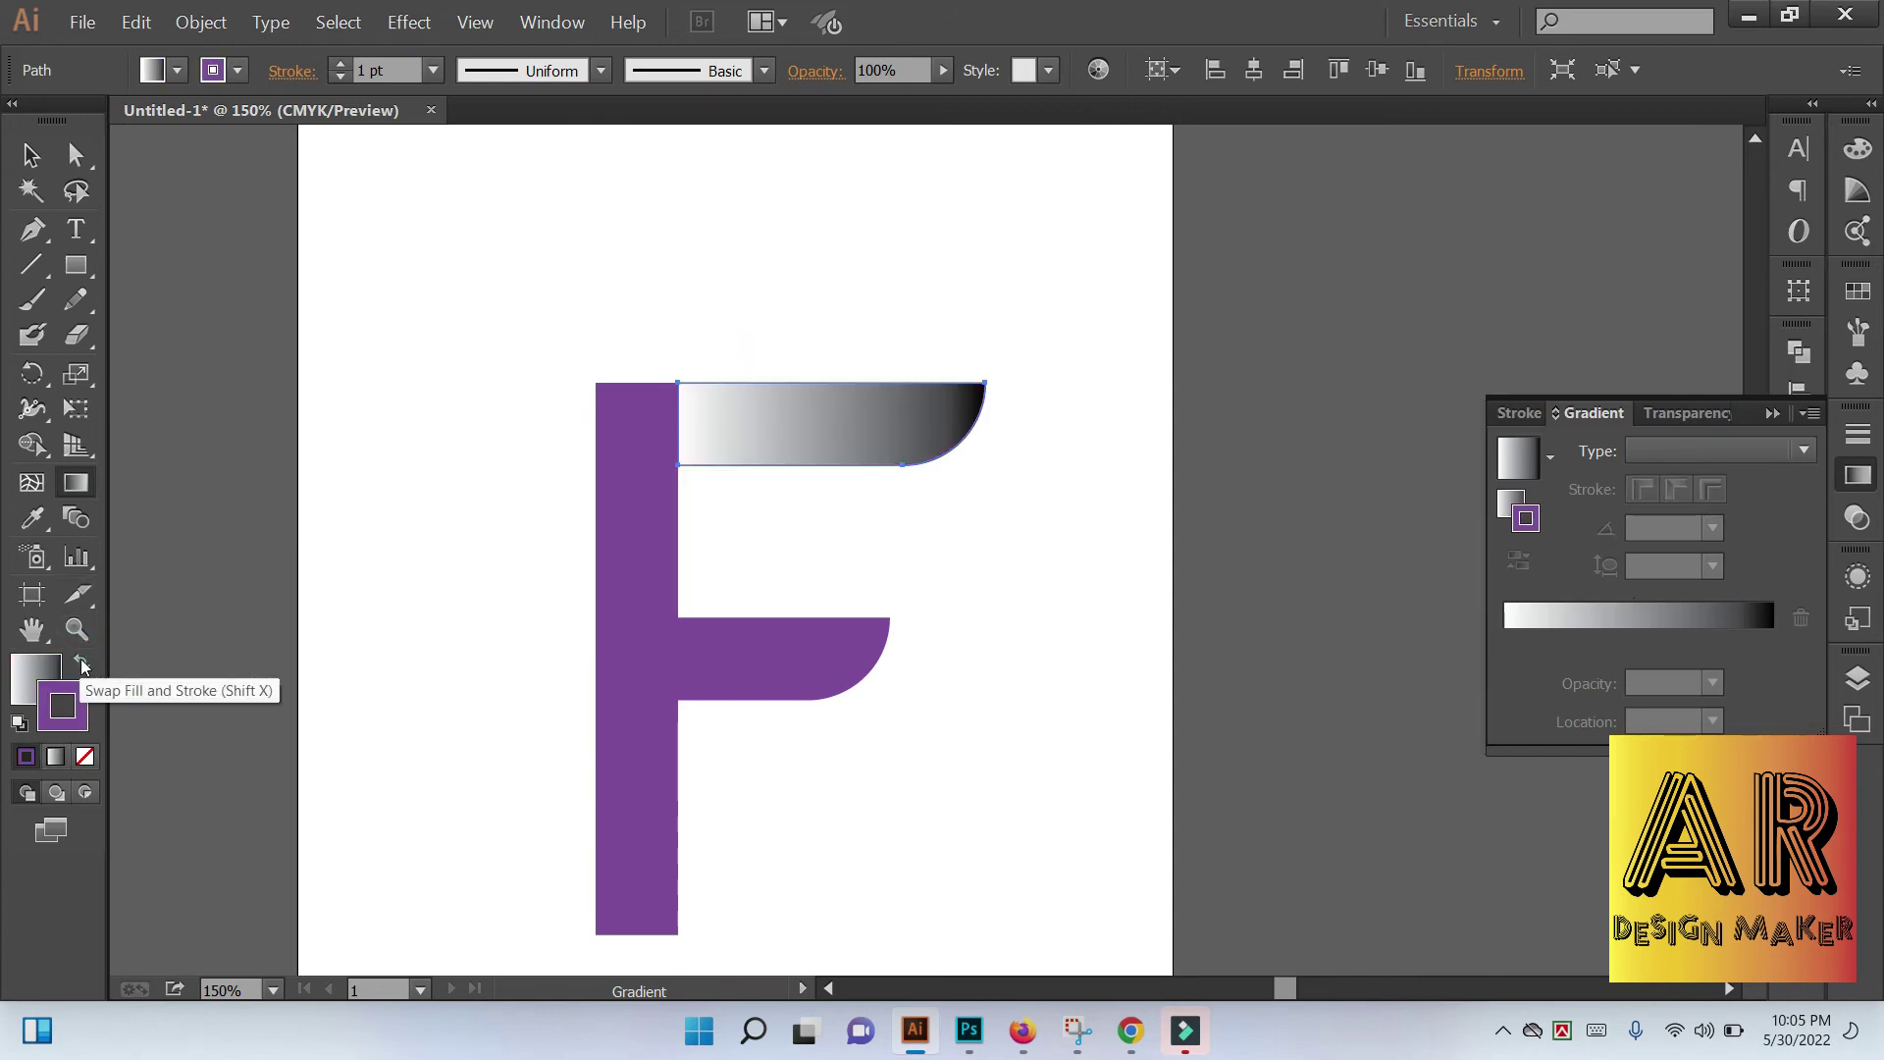
left_click(81, 666)
left_click(81, 665)
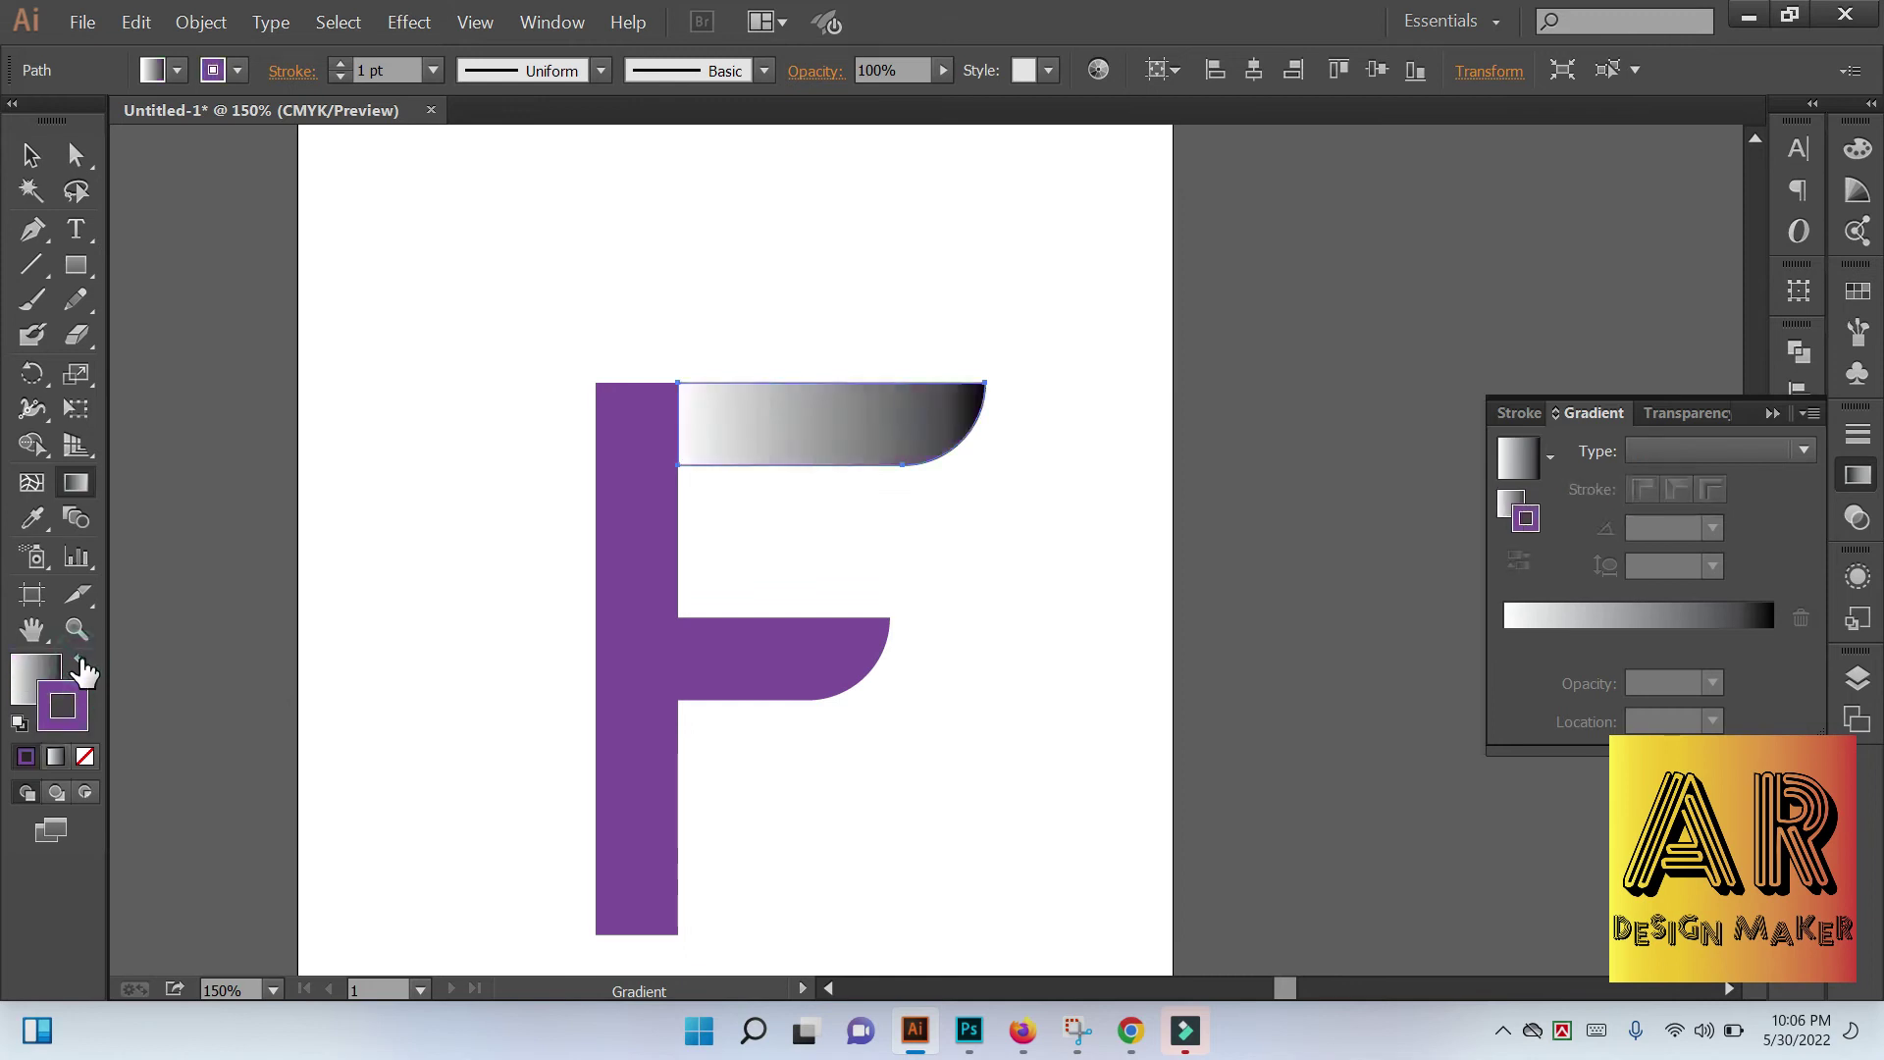
left_click(83, 671)
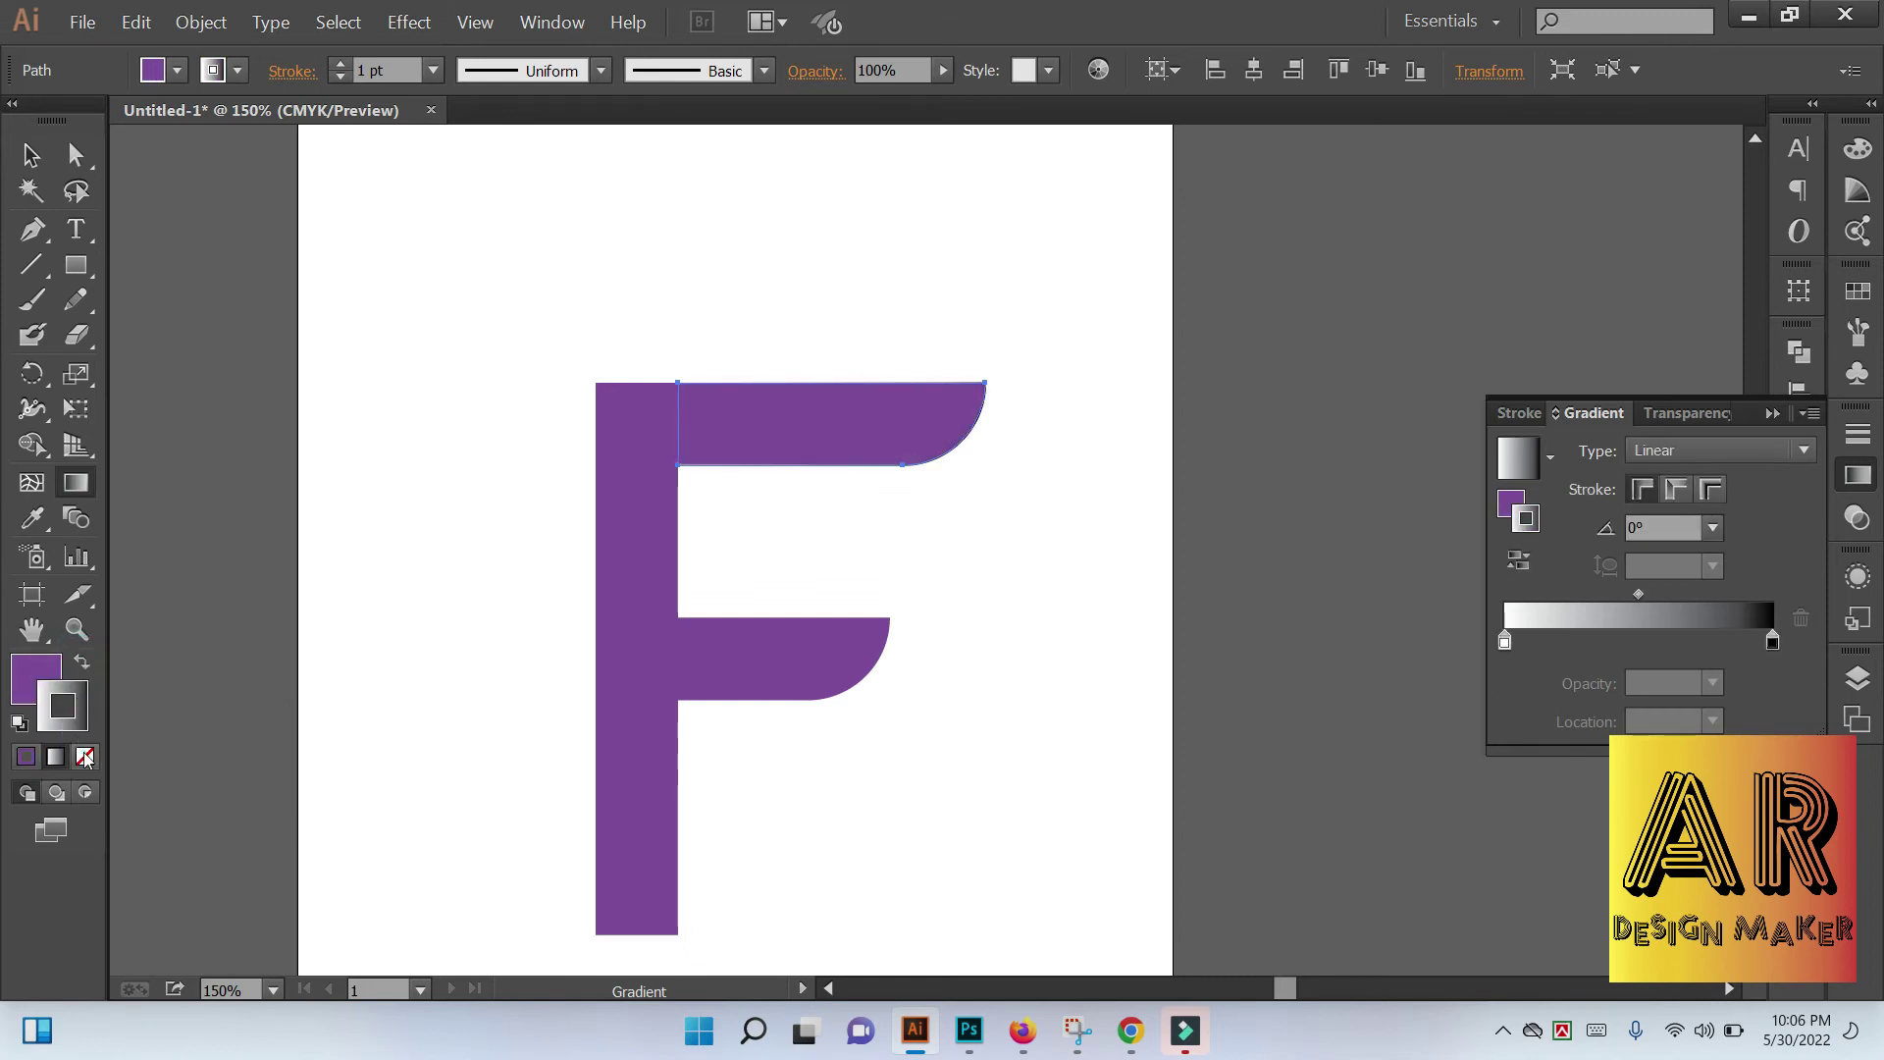
left_click(84, 756)
left_click(83, 667)
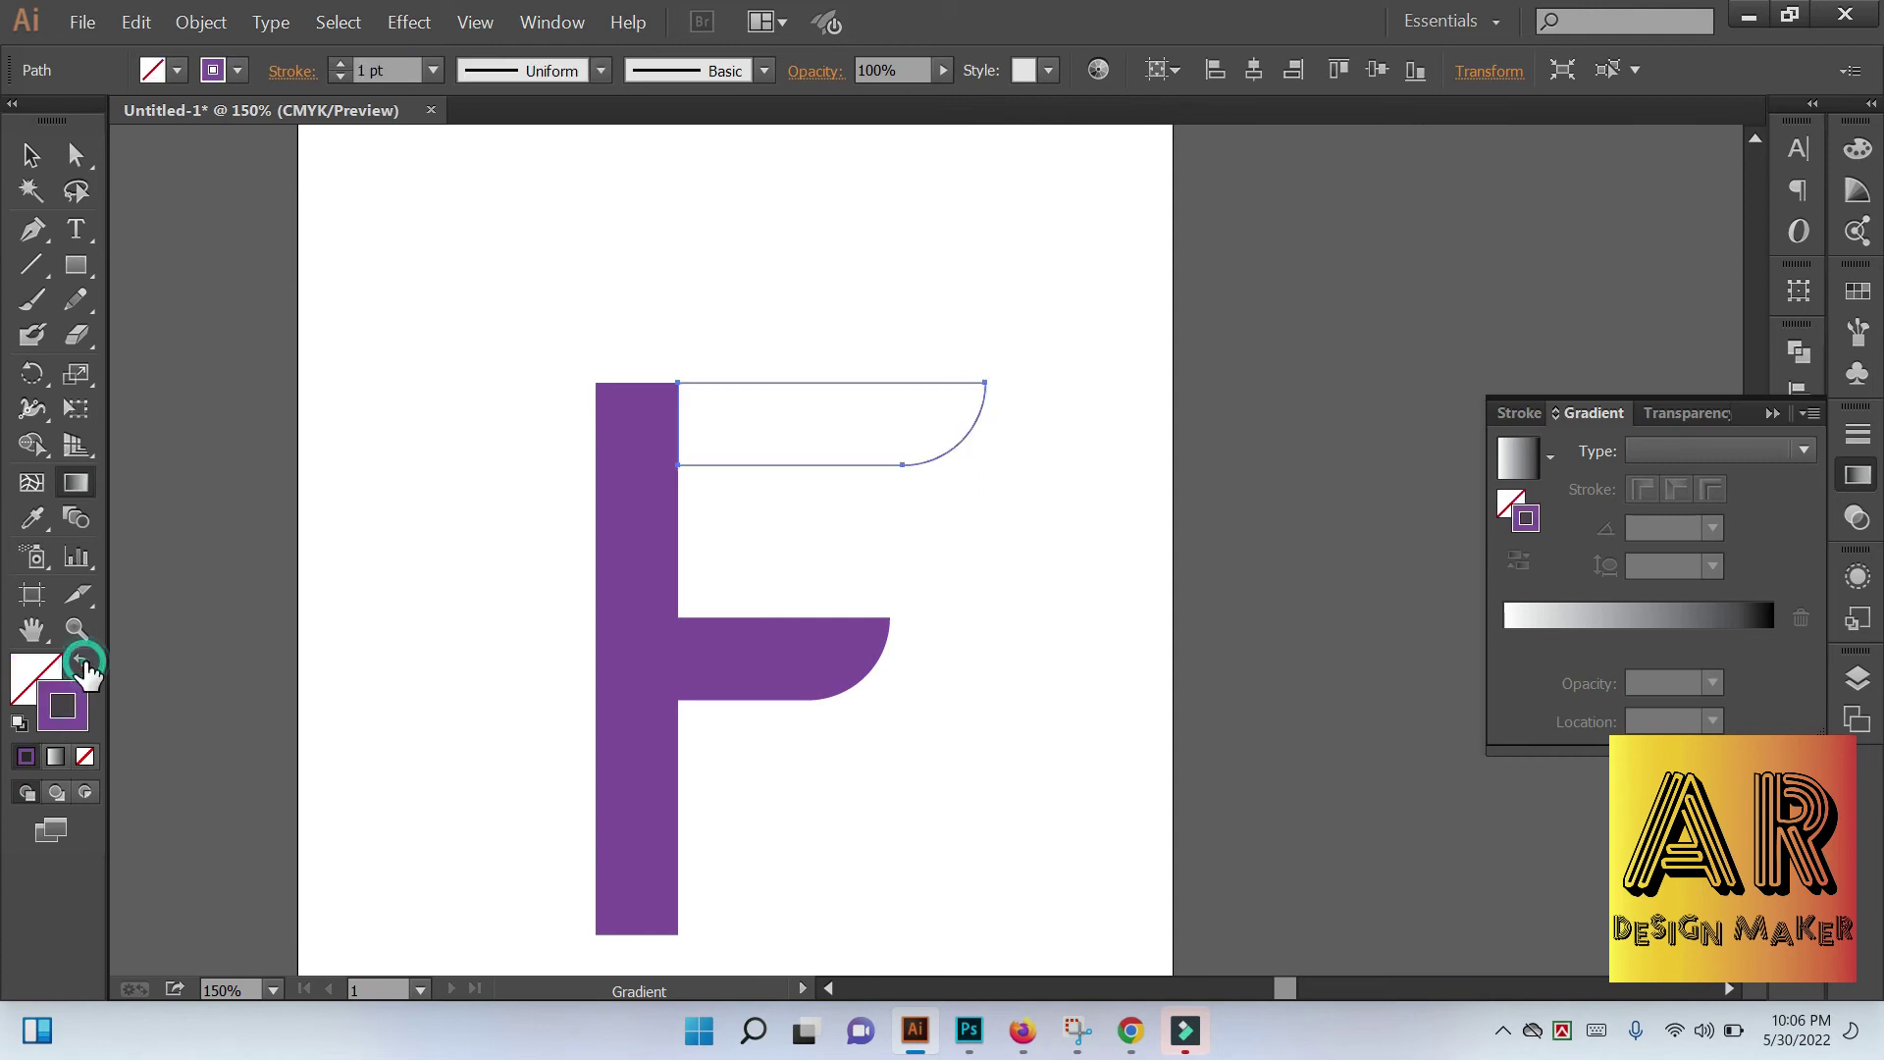
left_click(84, 668)
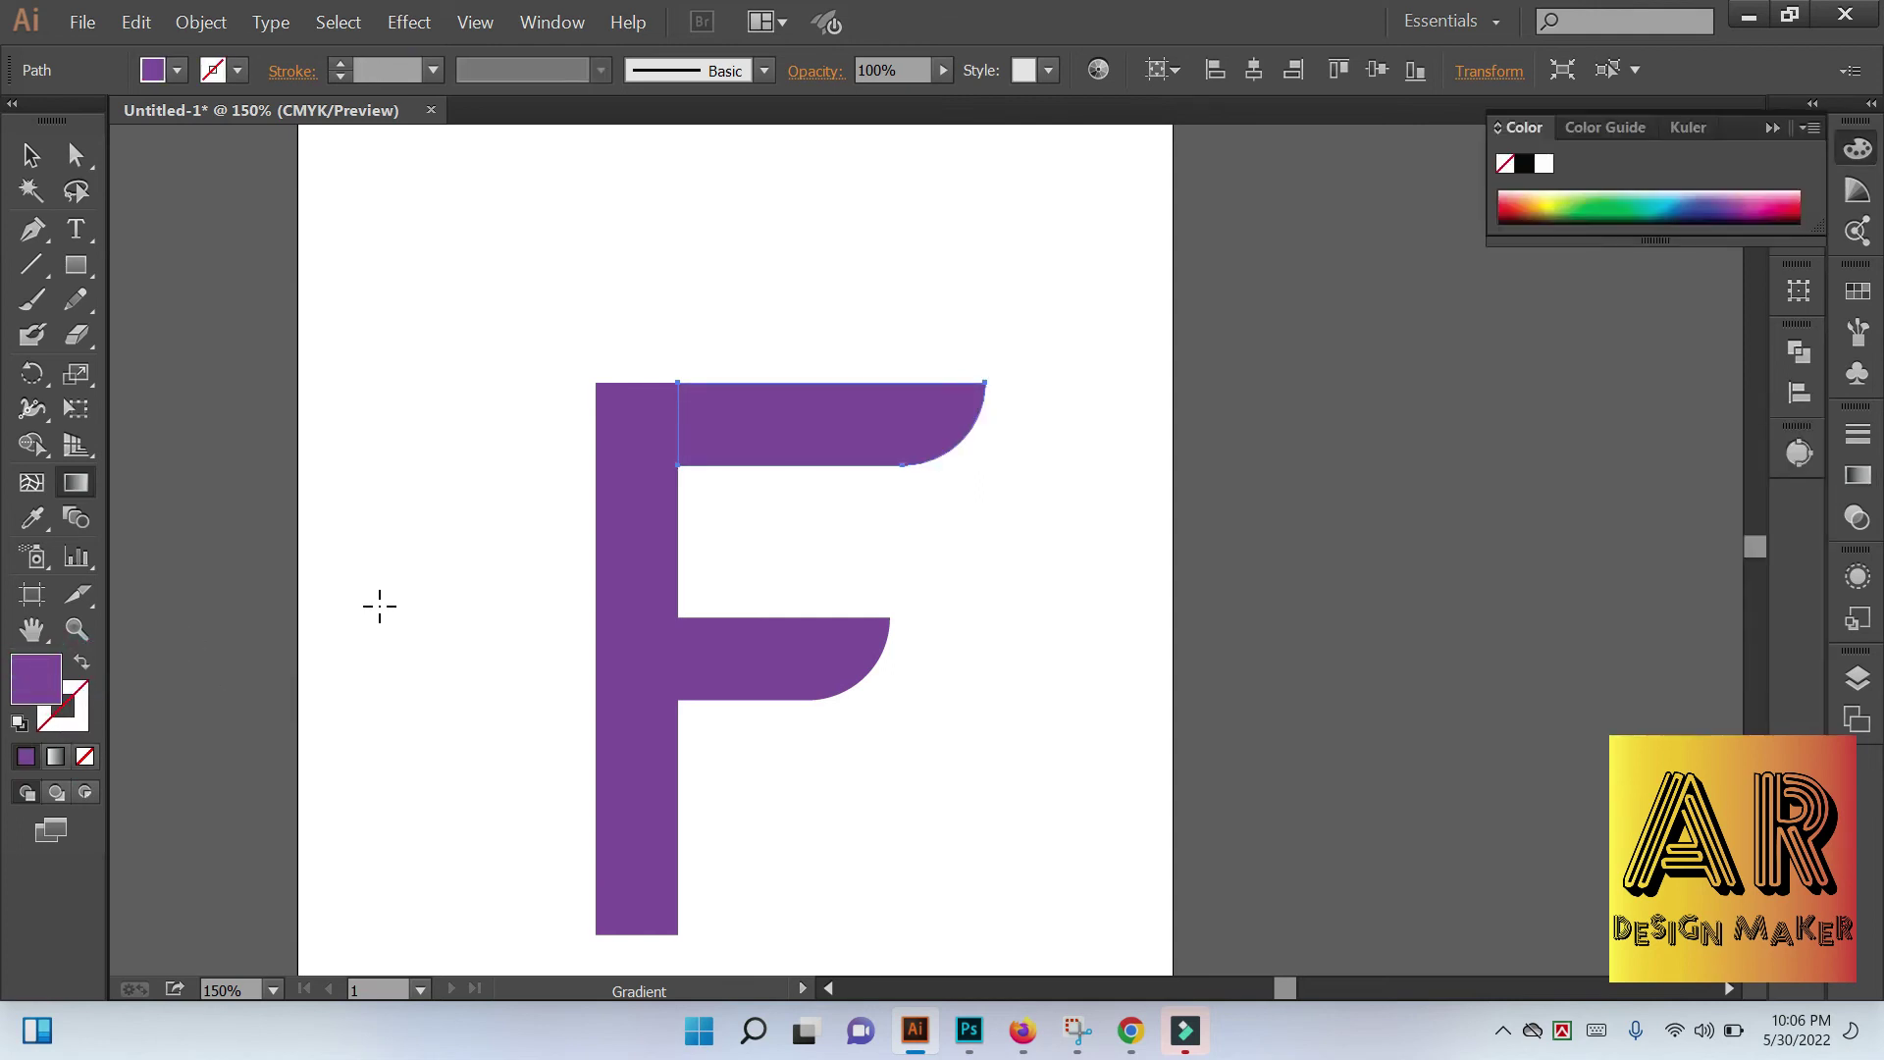
left_click(32, 157)
left_click(433, 328)
left_click(852, 416)
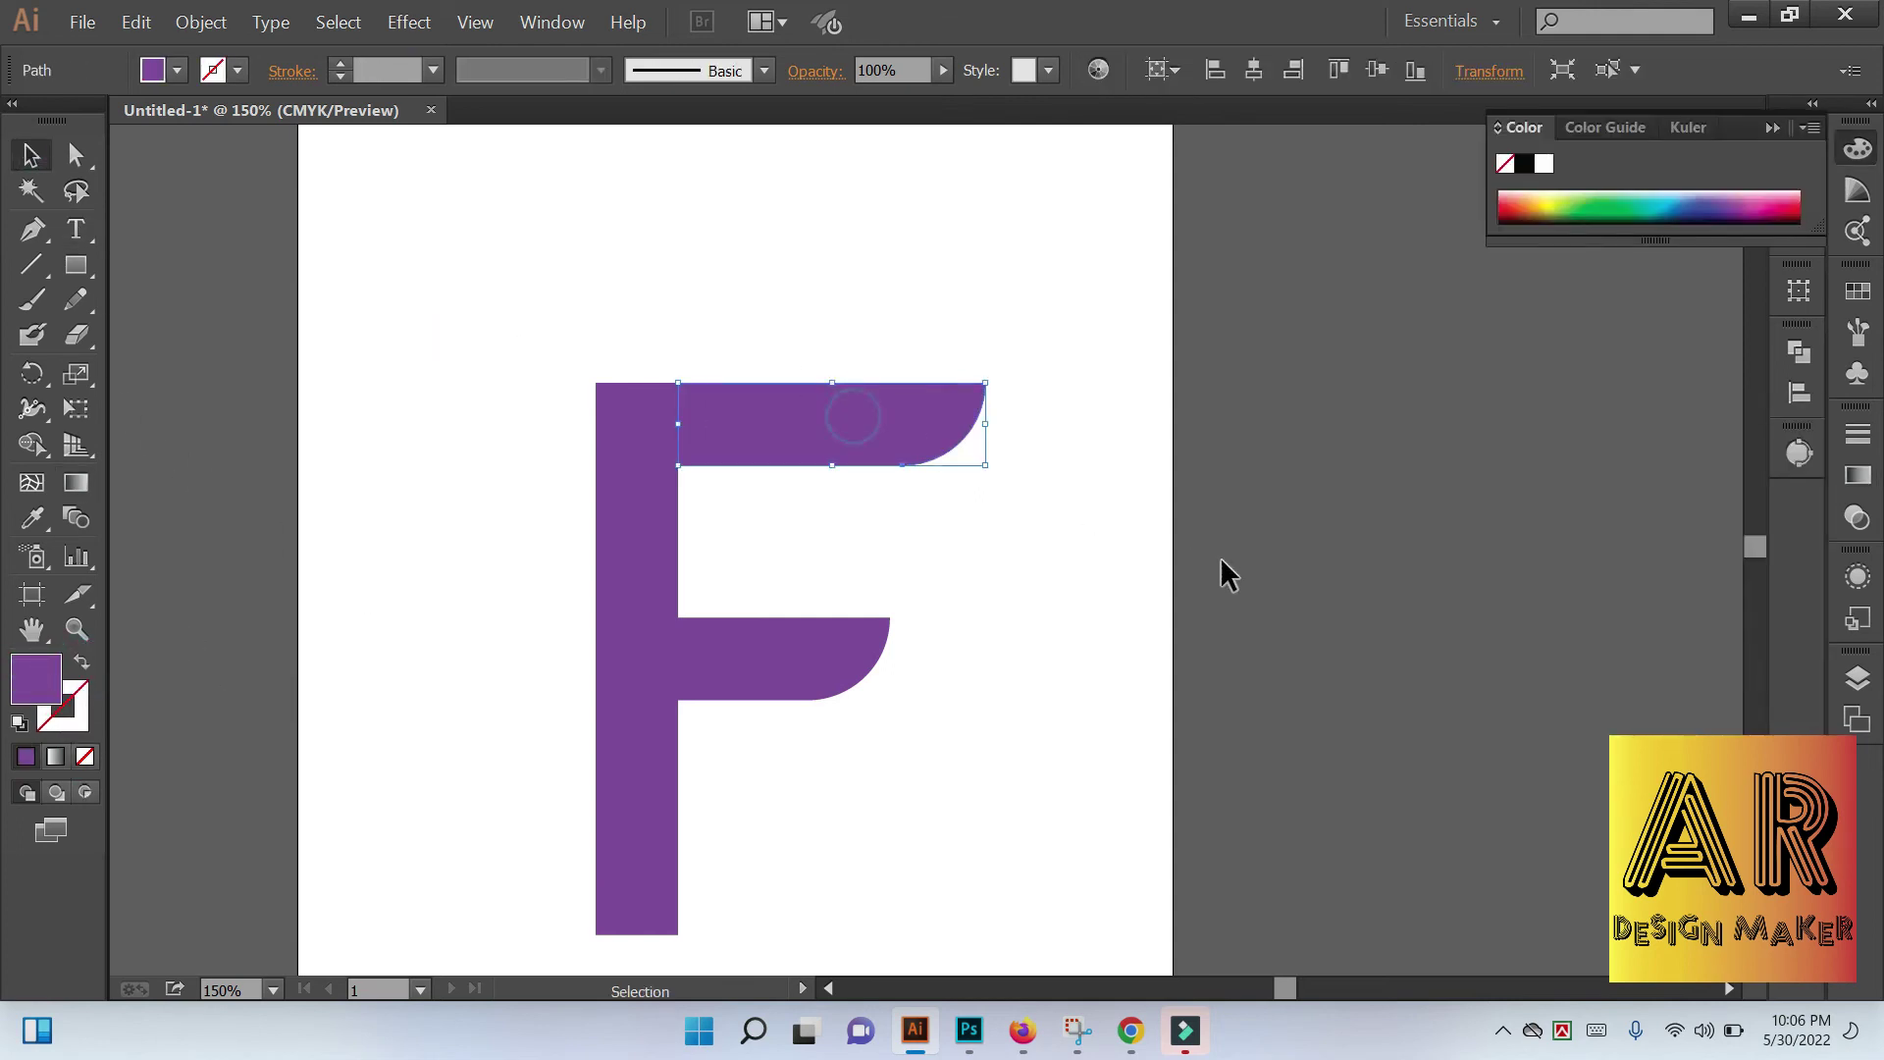
Give the top arm a linear gradient with a red left stop and orange right stop
left_click(1858, 474)
left_click(1550, 624)
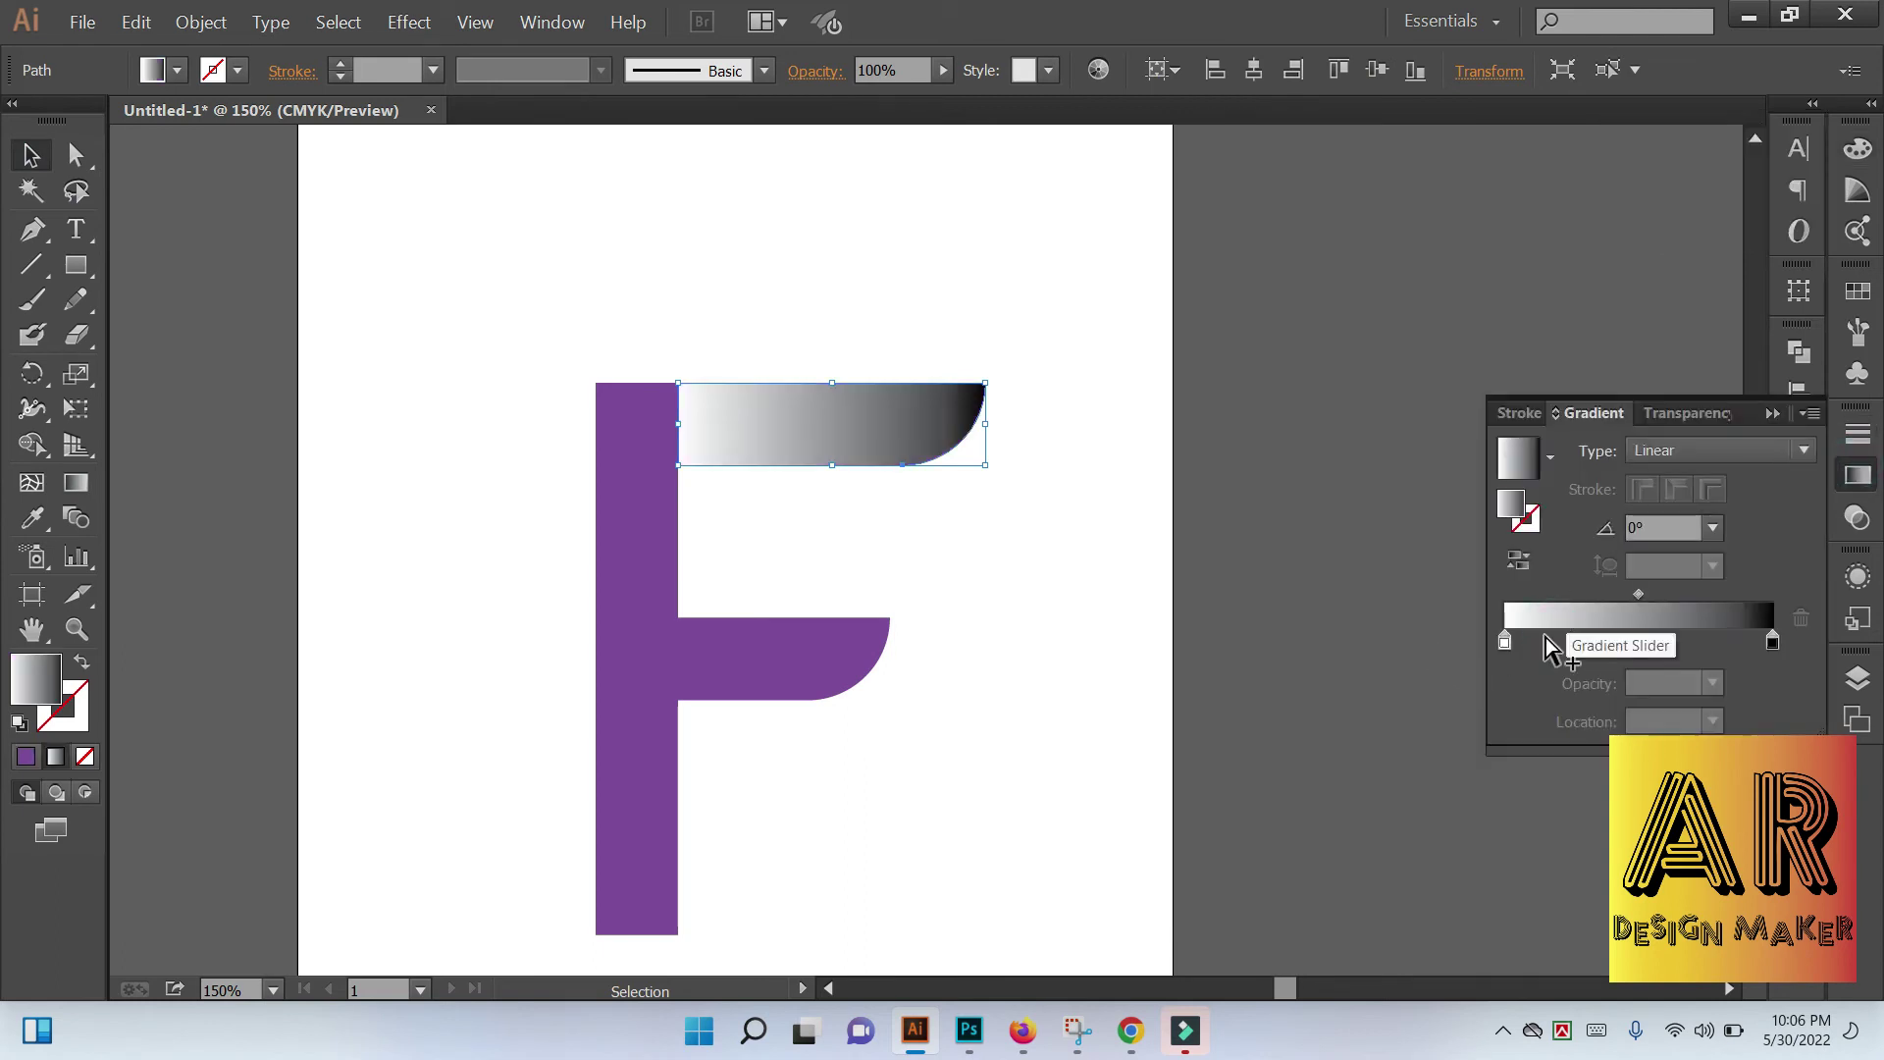
double_click(1506, 642)
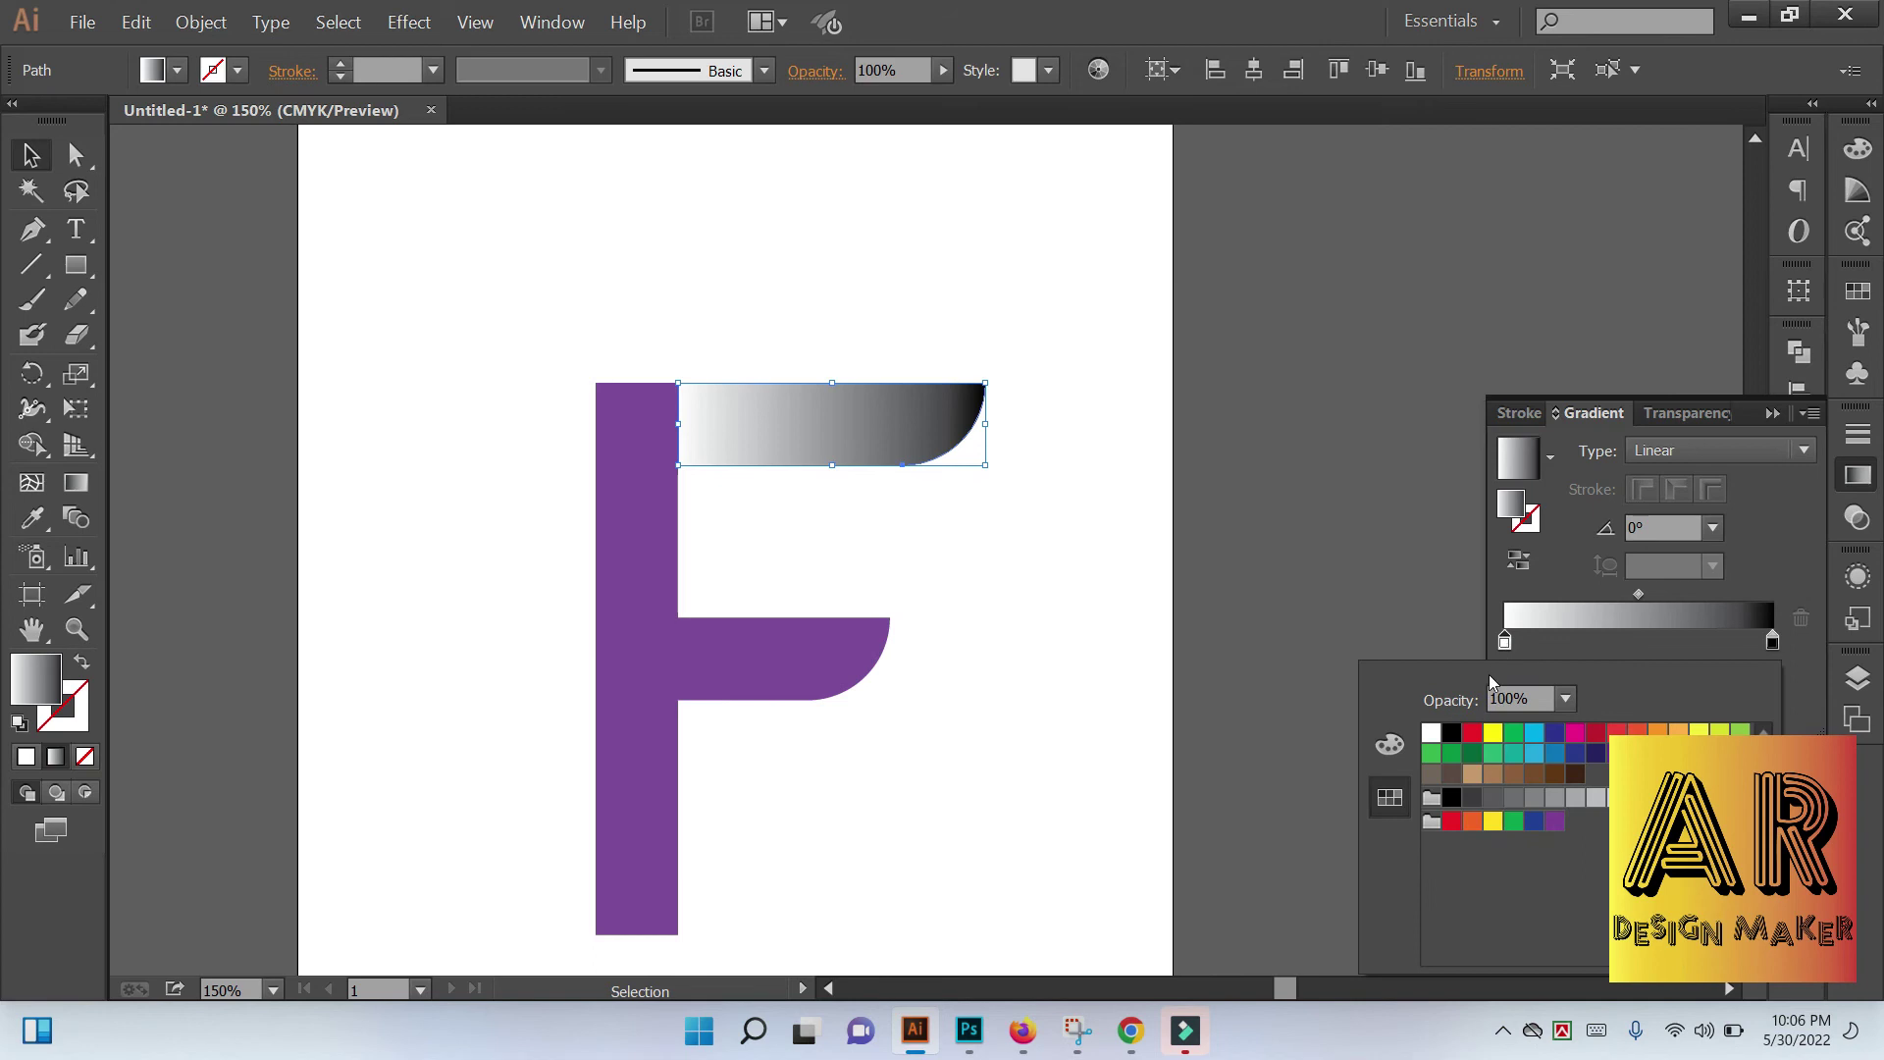
left_click(1475, 732)
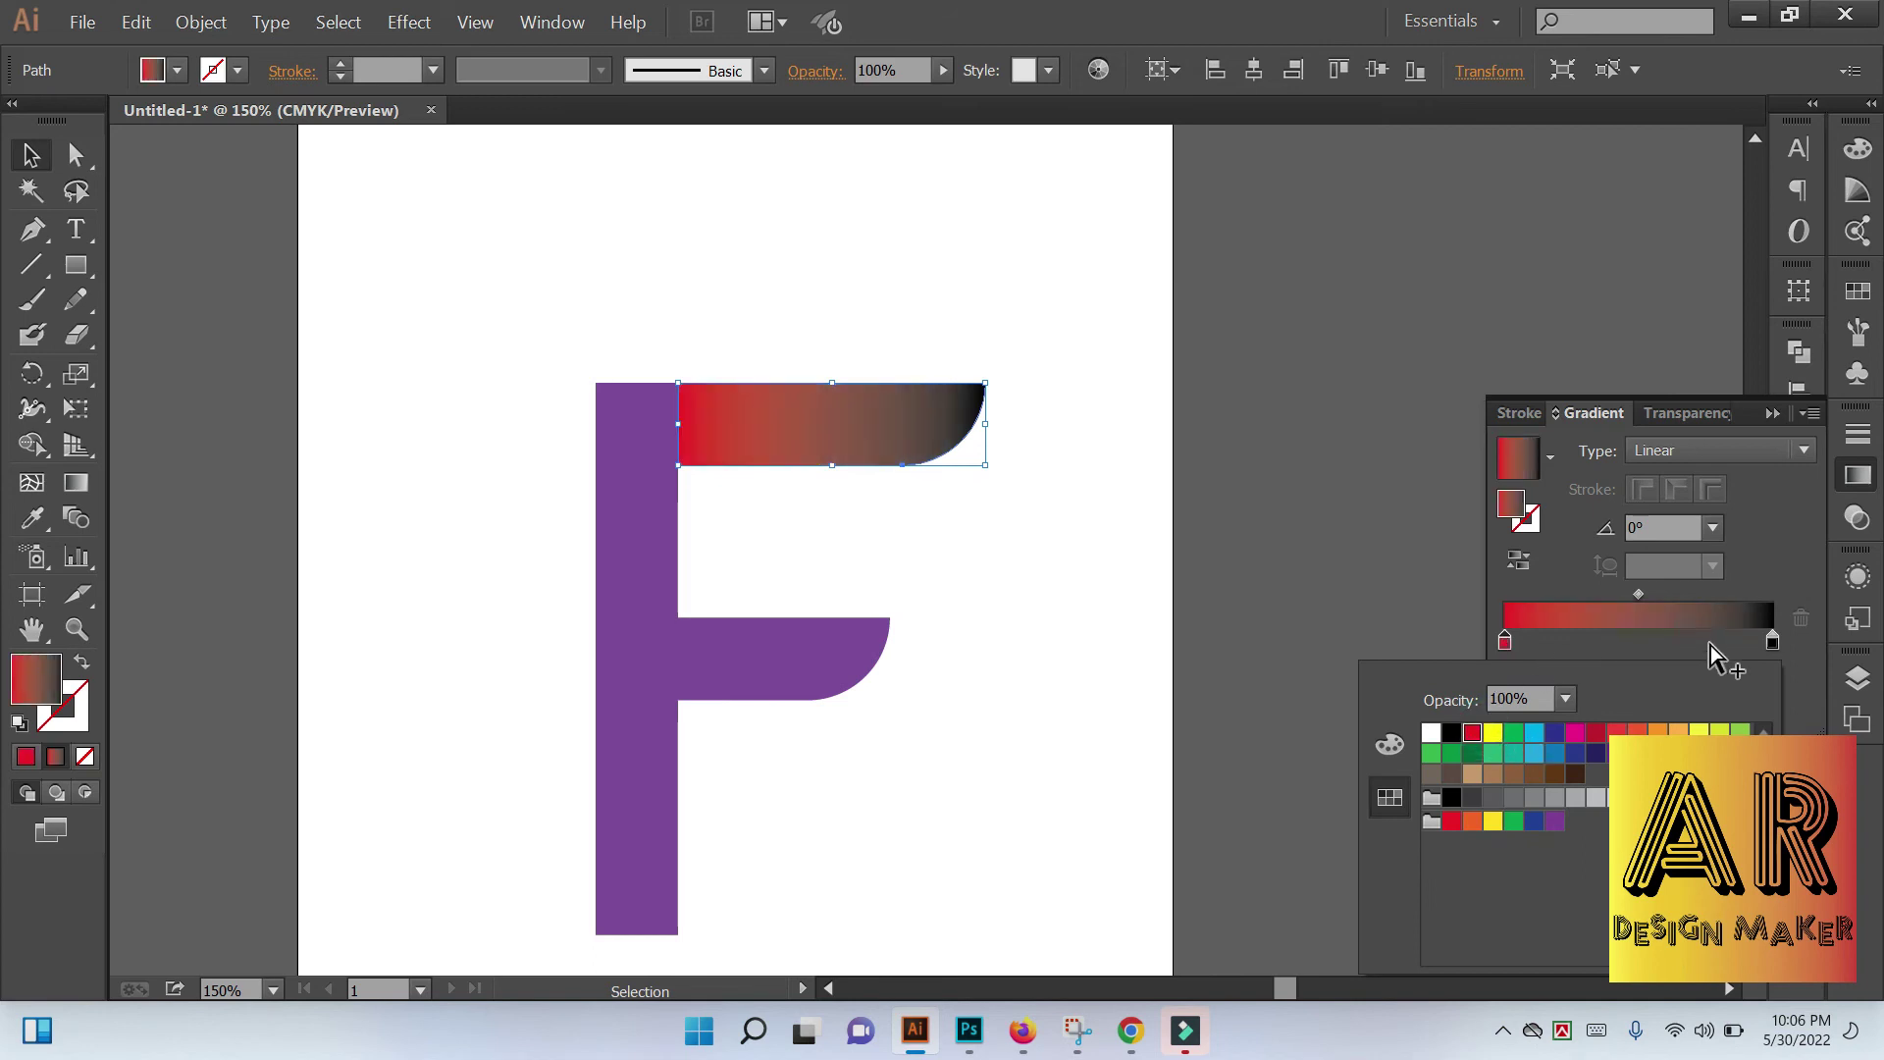
double_click(1773, 642)
left_click(1656, 732)
left_click(716, 412)
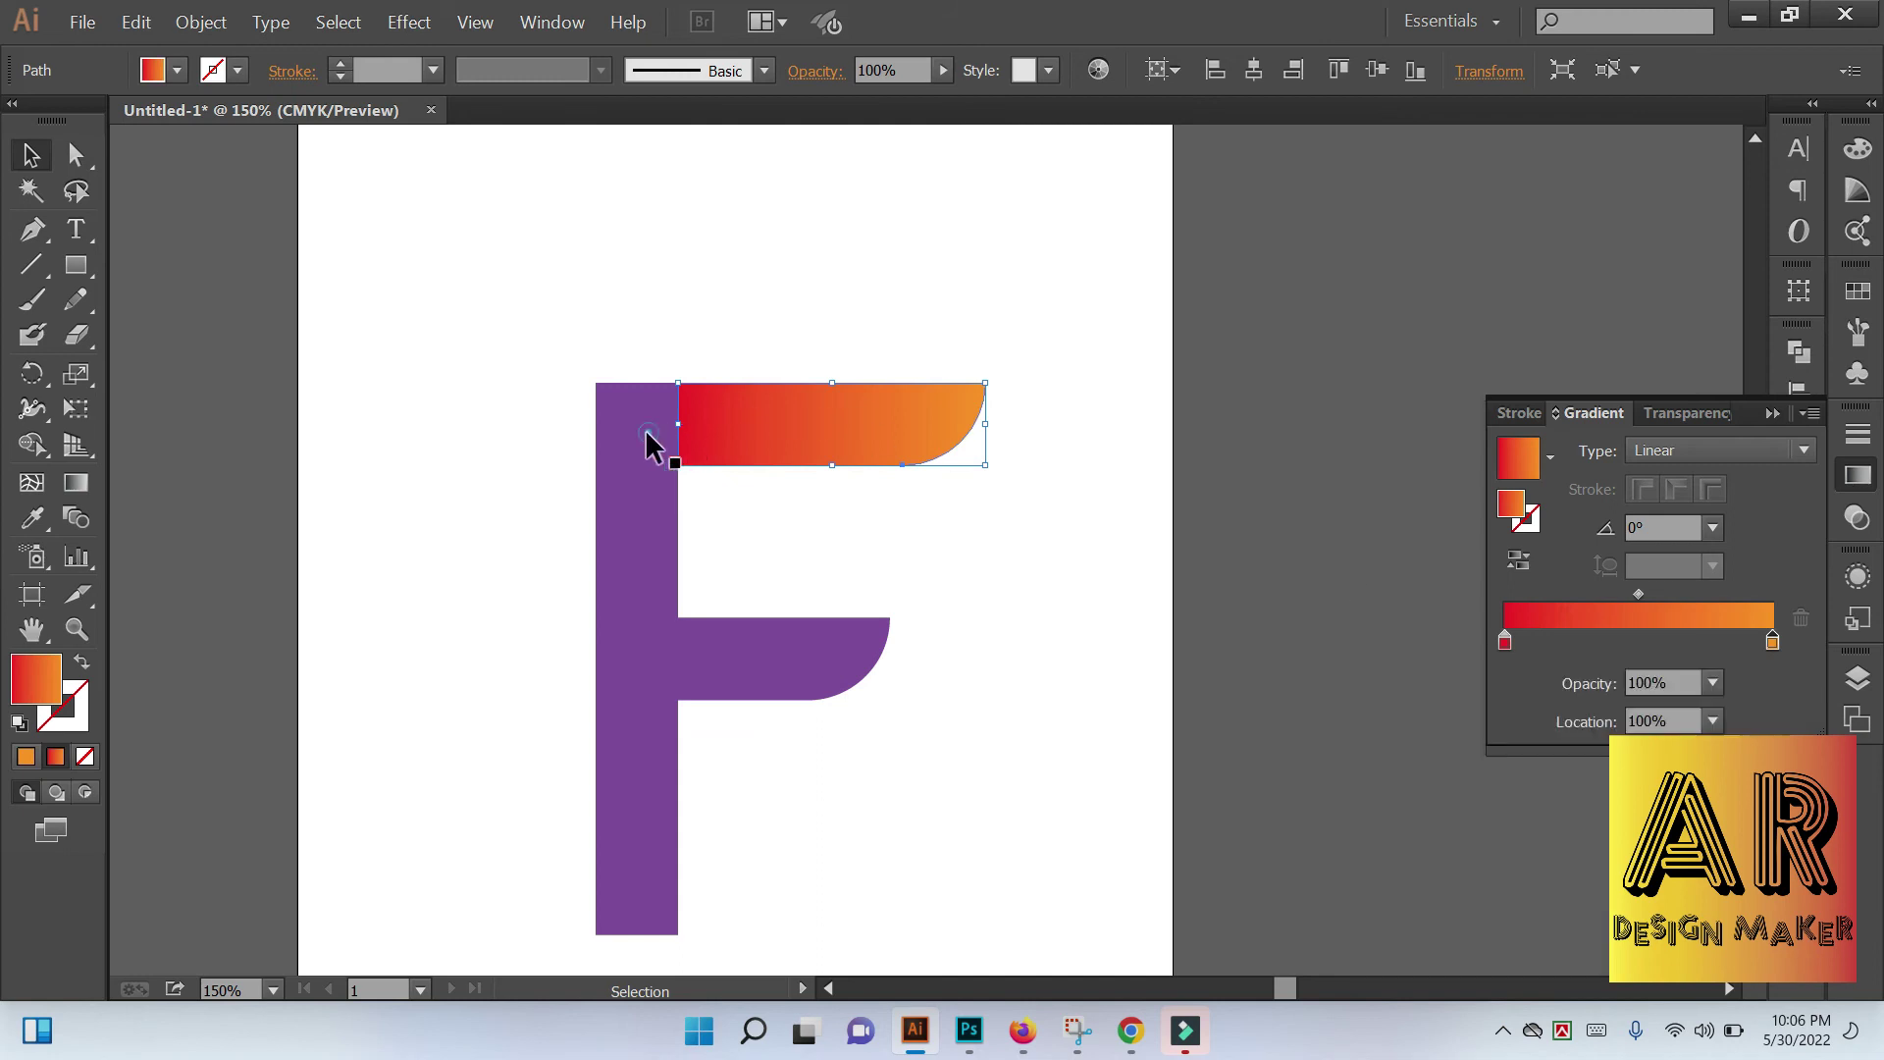
left_click(29, 155)
left_click(320, 267)
left_click(779, 424)
Copy the top arm's red-to-orange gradient onto the vertical stem with the Eyedropper
left_click(180, 462)
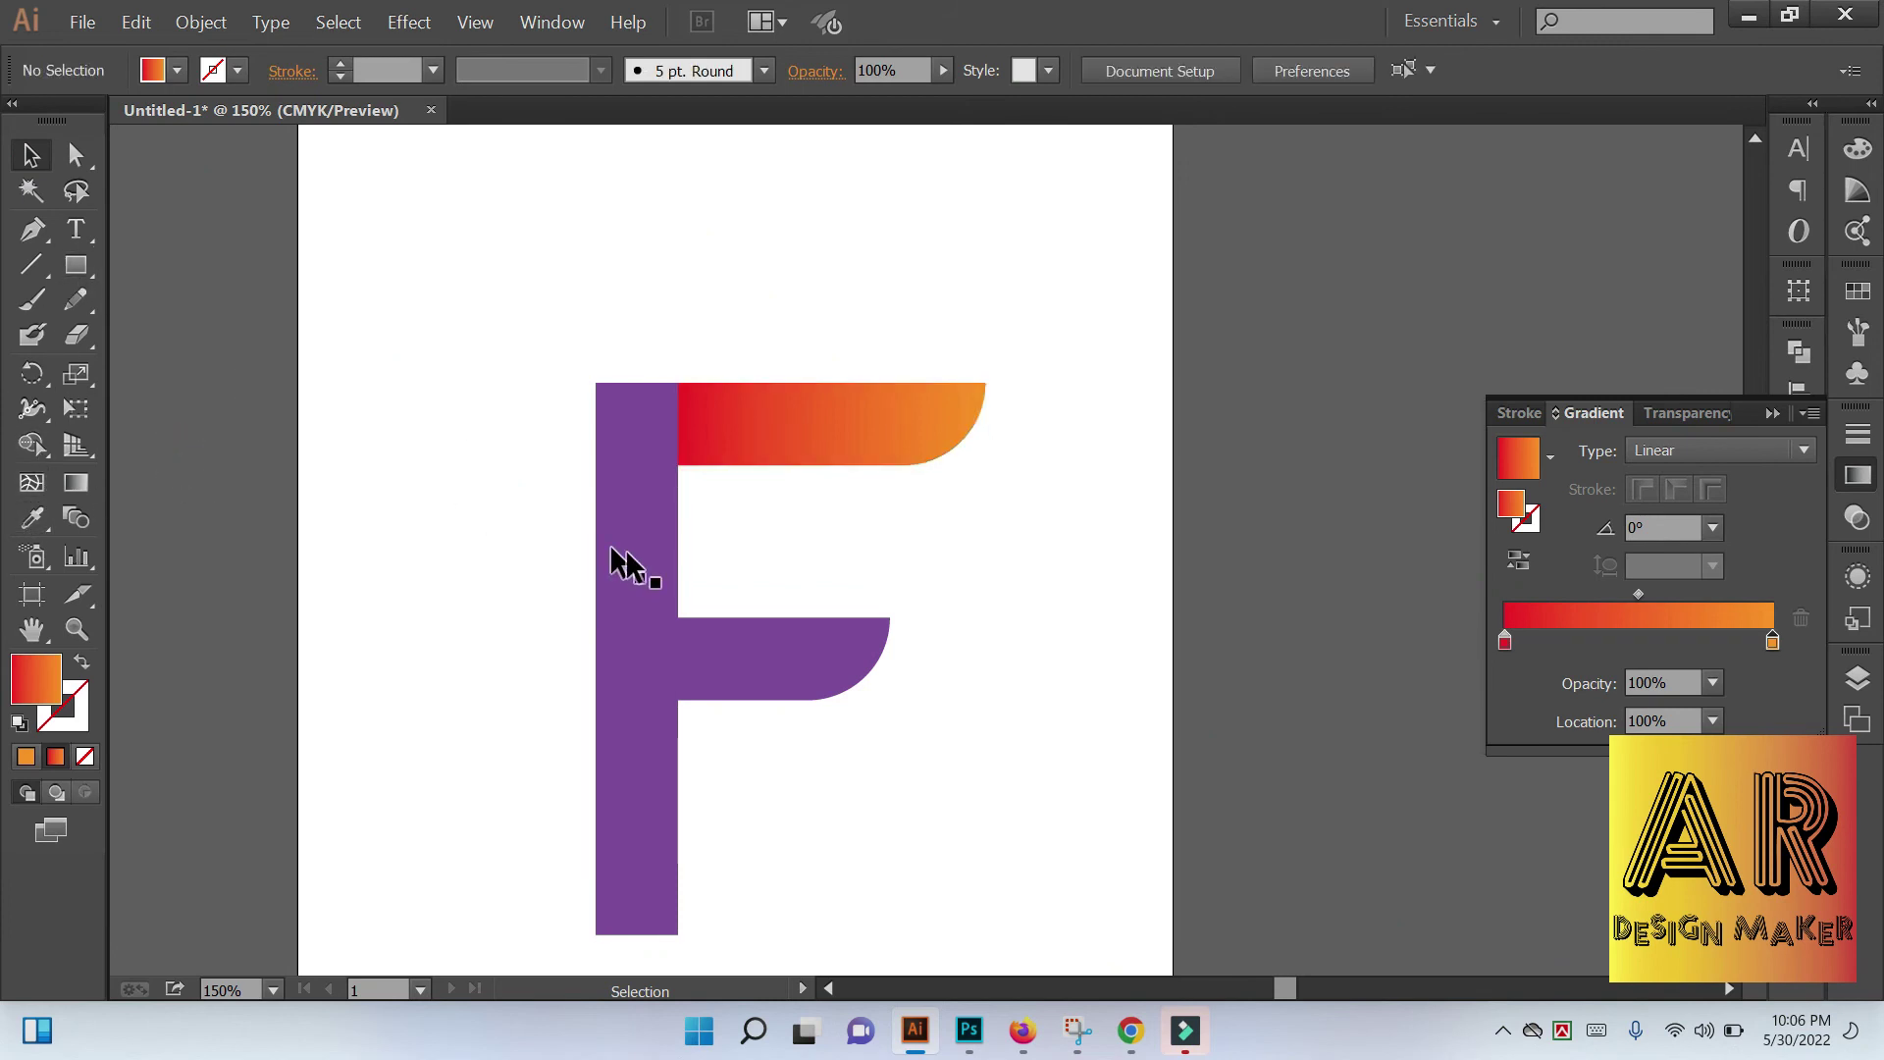
left_click(610, 550)
left_click(31, 517)
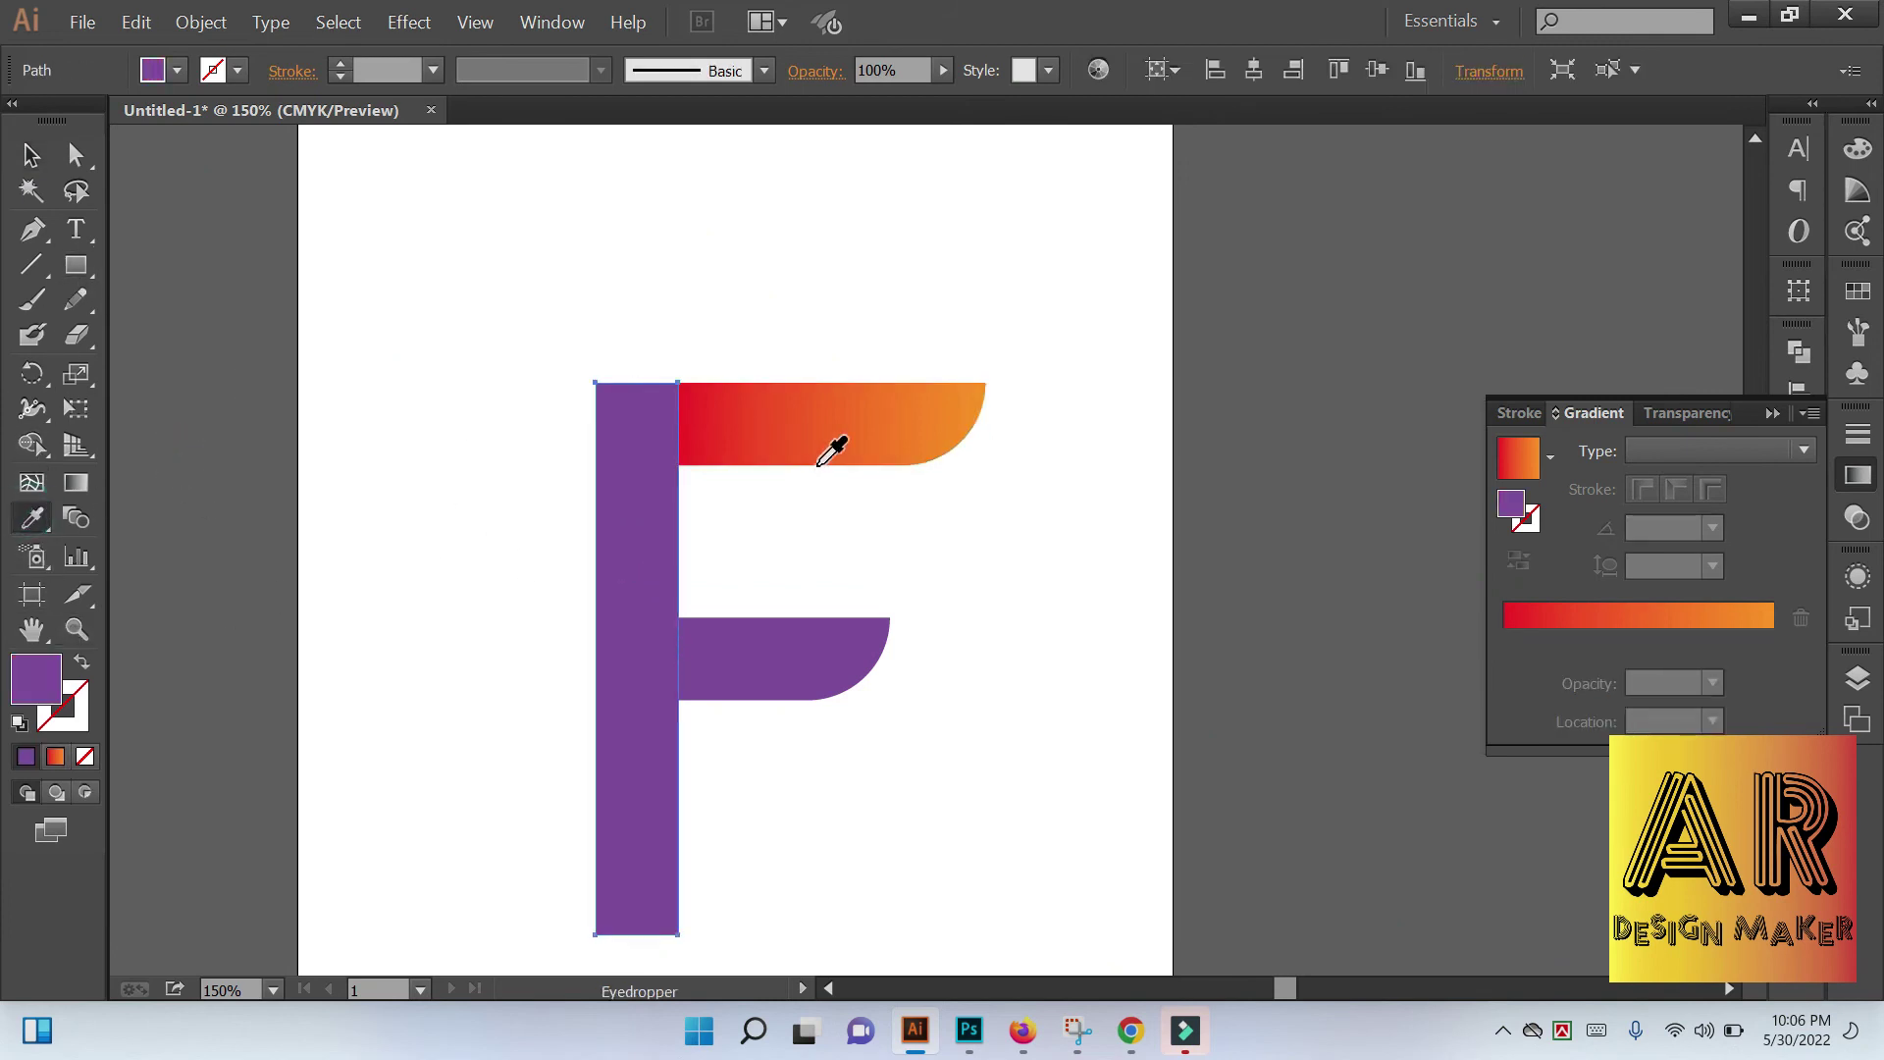
left_click(820, 463)
left_click(37, 155)
Eyedrop the same gradient onto the middle arm, then clear the selection
left_click(361, 361)
left_click(808, 651)
left_click(32, 517)
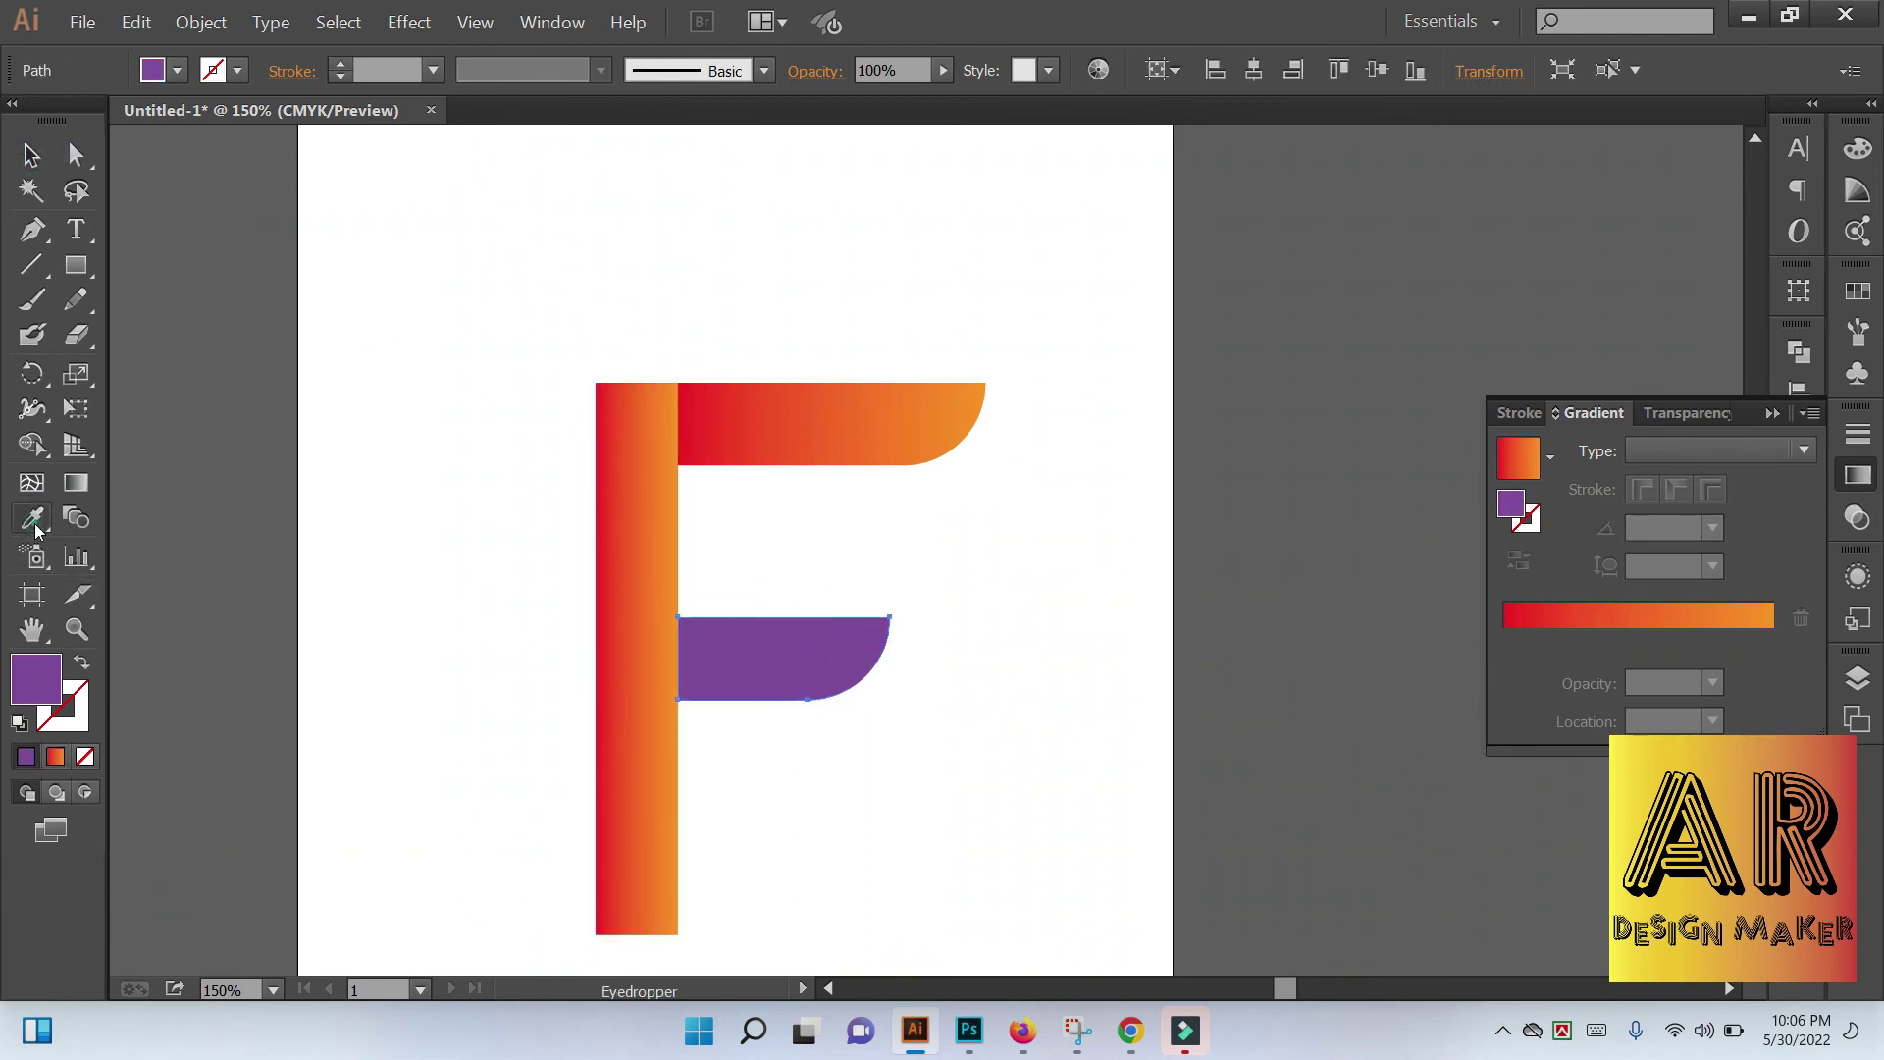
left_click(816, 424)
left_click(31, 154)
left_click(622, 425)
left_click(929, 528)
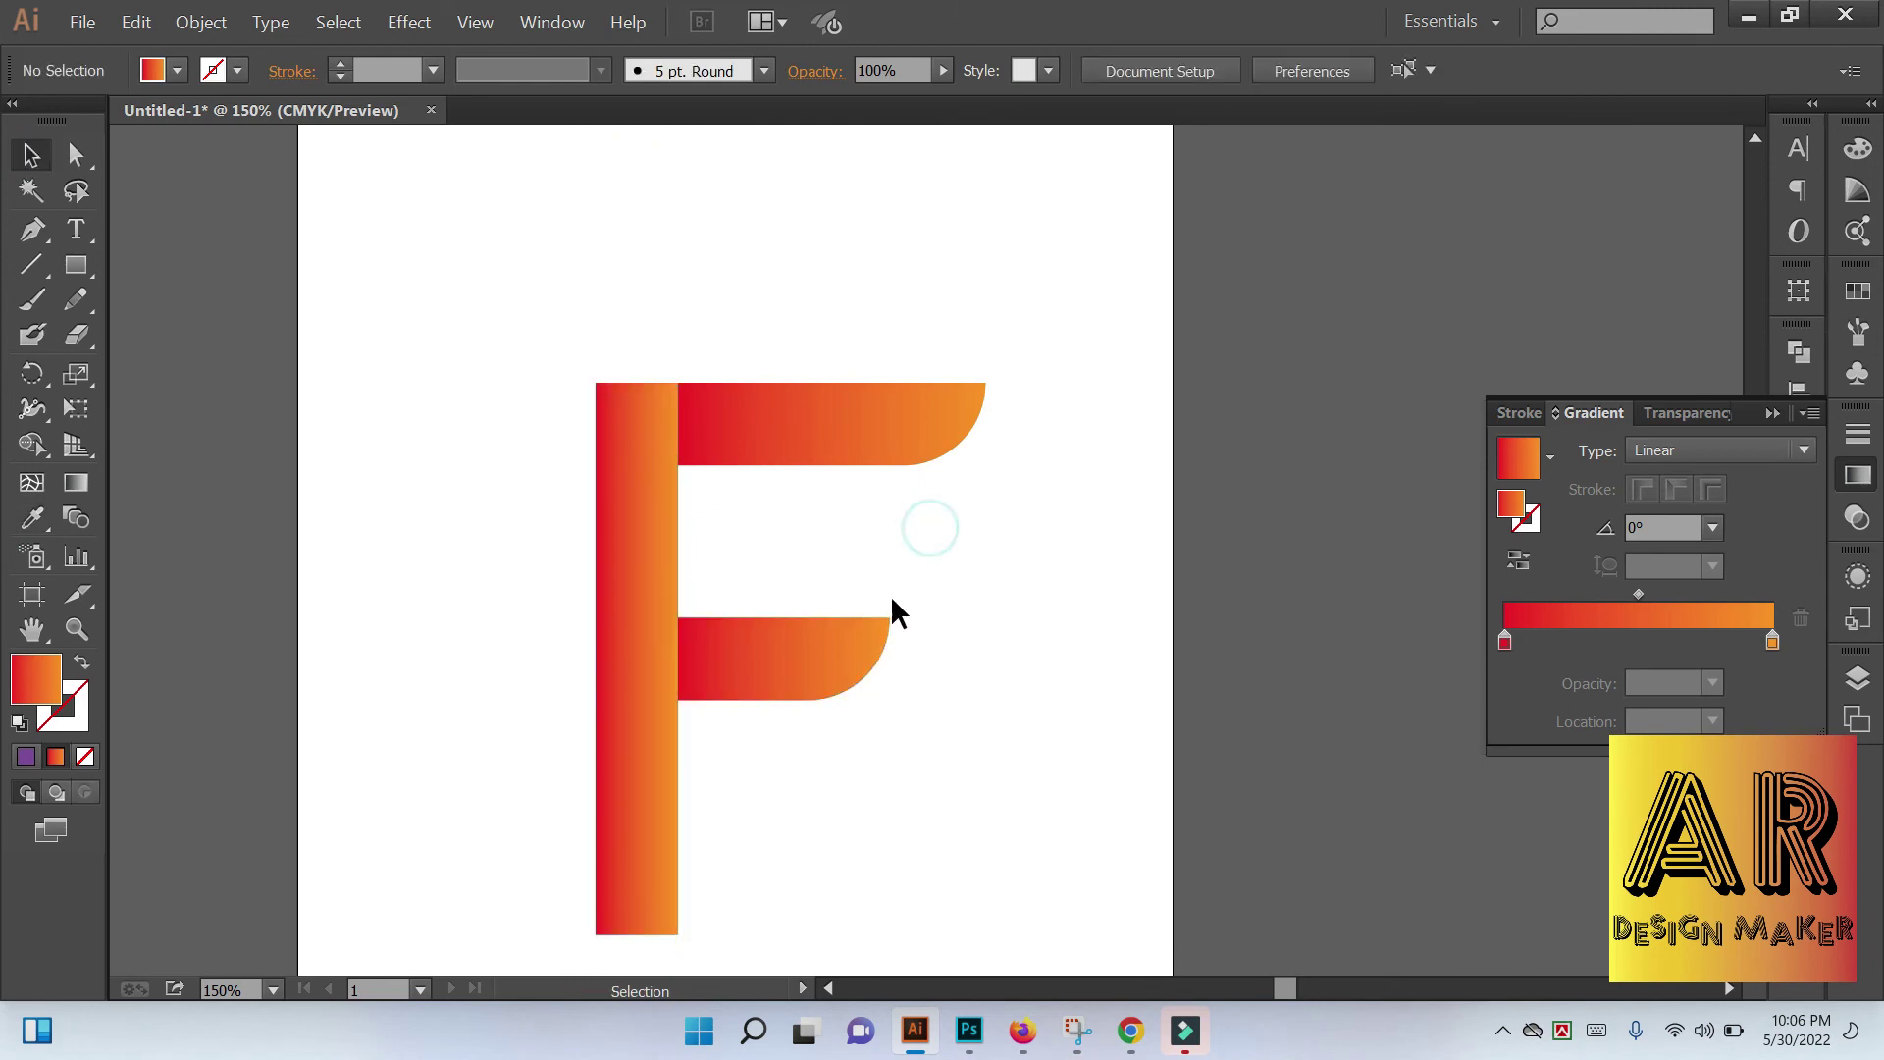
scroll(952, 571, "down", 2, "alt")
scroll(963, 538, "up", 1, "alt")
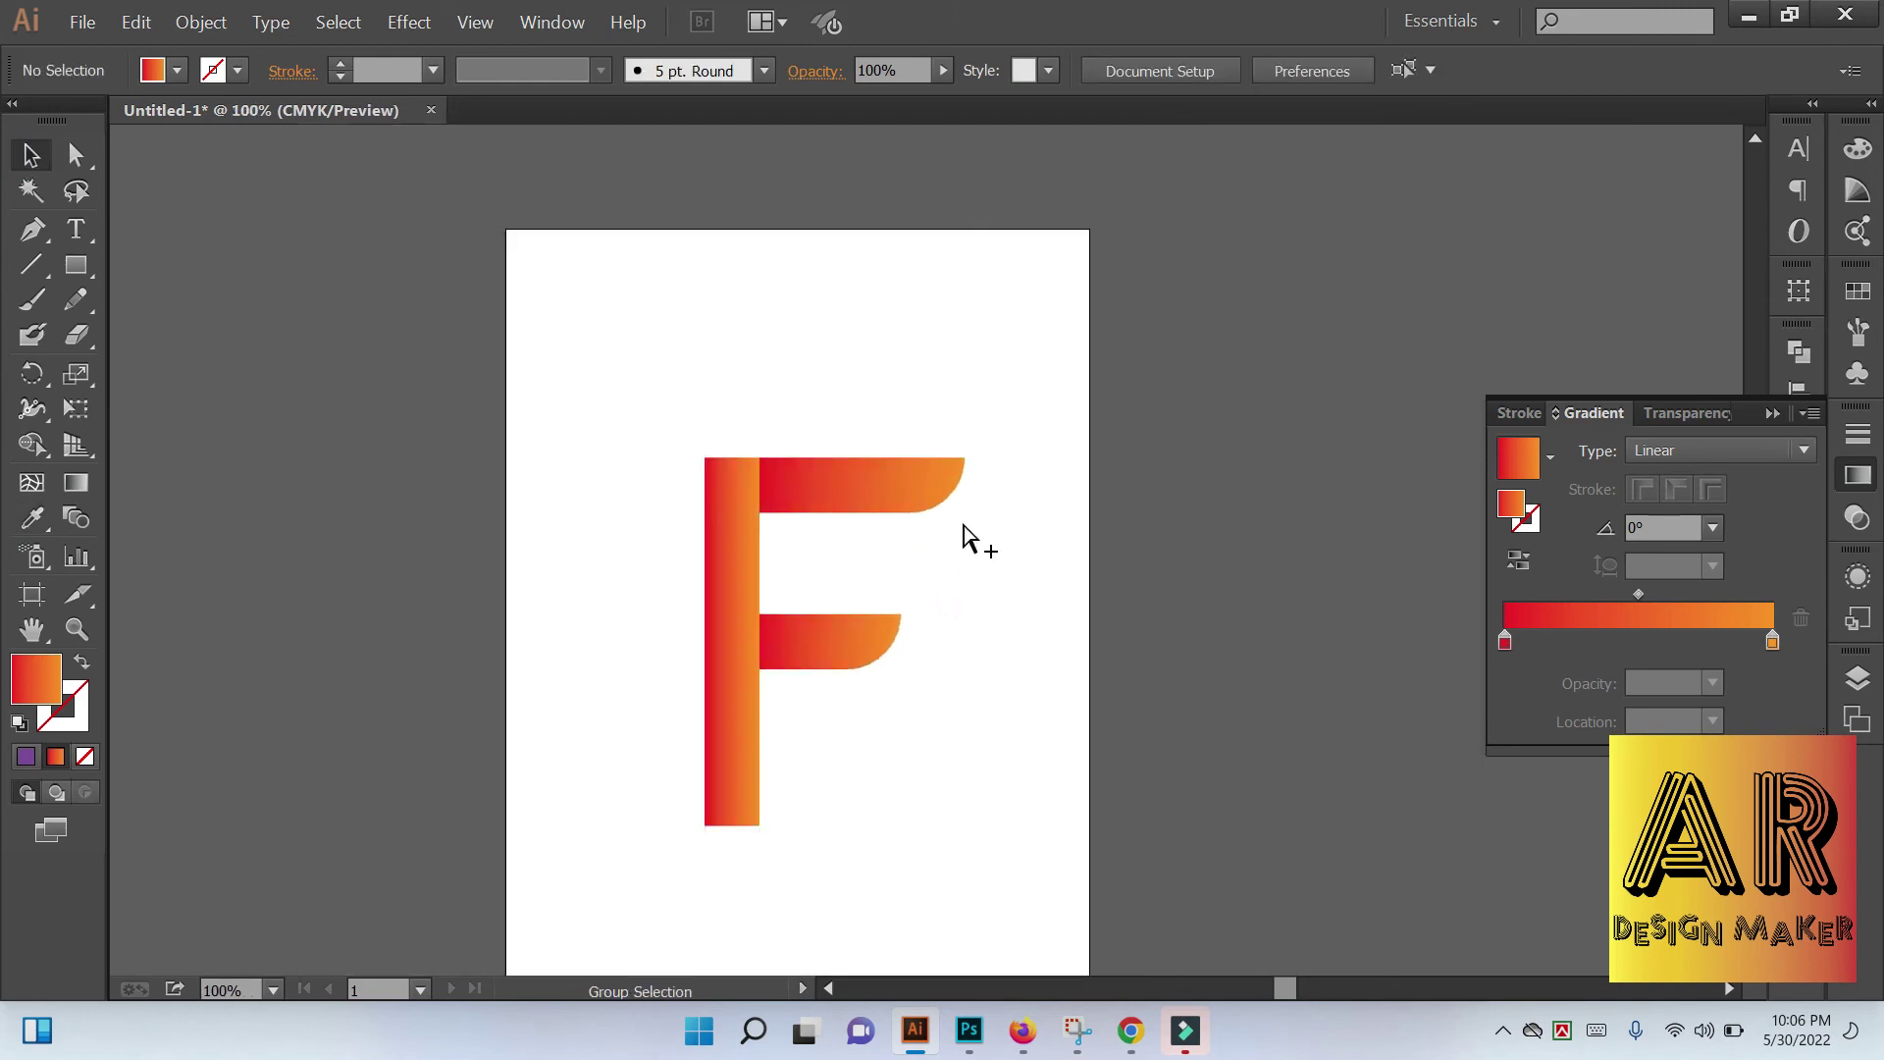
scroll(681, 504, "up", 1, "alt")
scroll(643, 492, "up", 1, "alt")
Round the stem's top-left and bottom-left corners using live-corner widgets
left_click(573, 422)
left_click(571, 306)
left_click(59, 159)
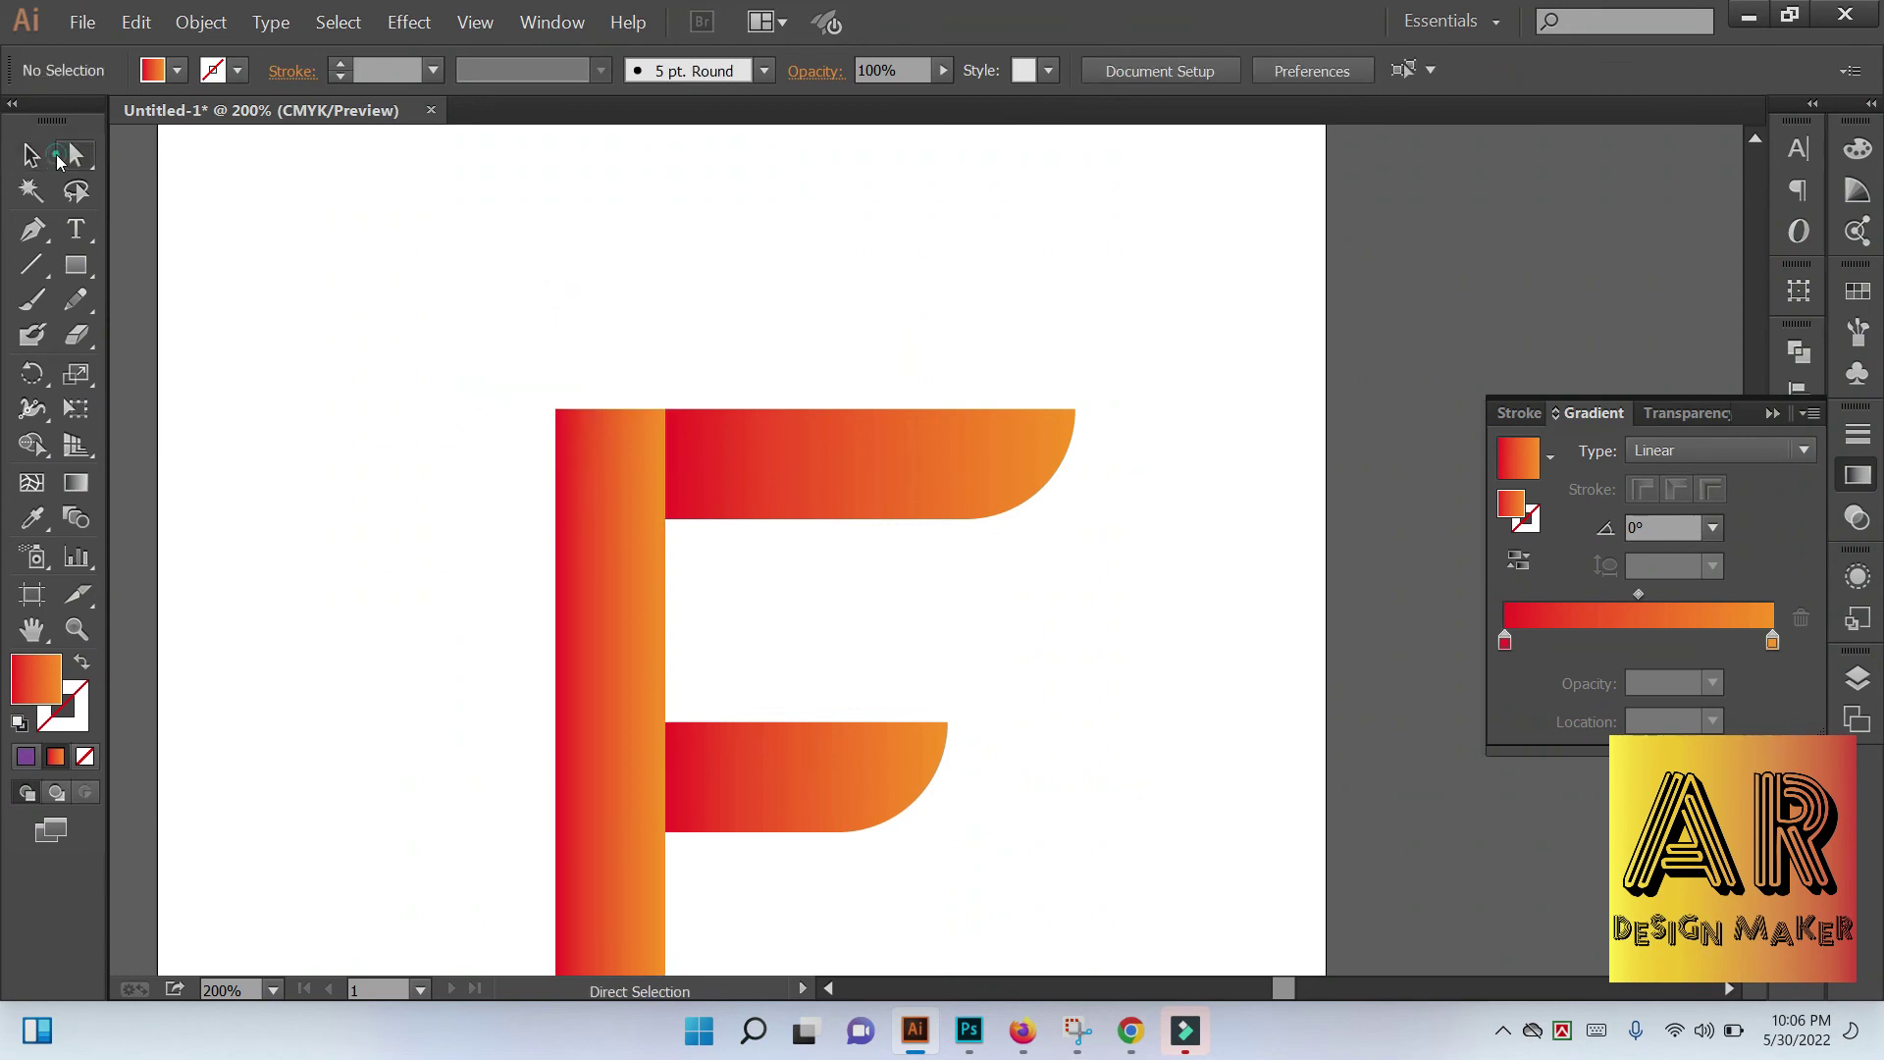
left_click_drag(508, 382, 693, 493)
left_click(820, 586)
scroll(817, 581, "down", 1, "alt")
scroll(813, 638, "down", 1, "alt")
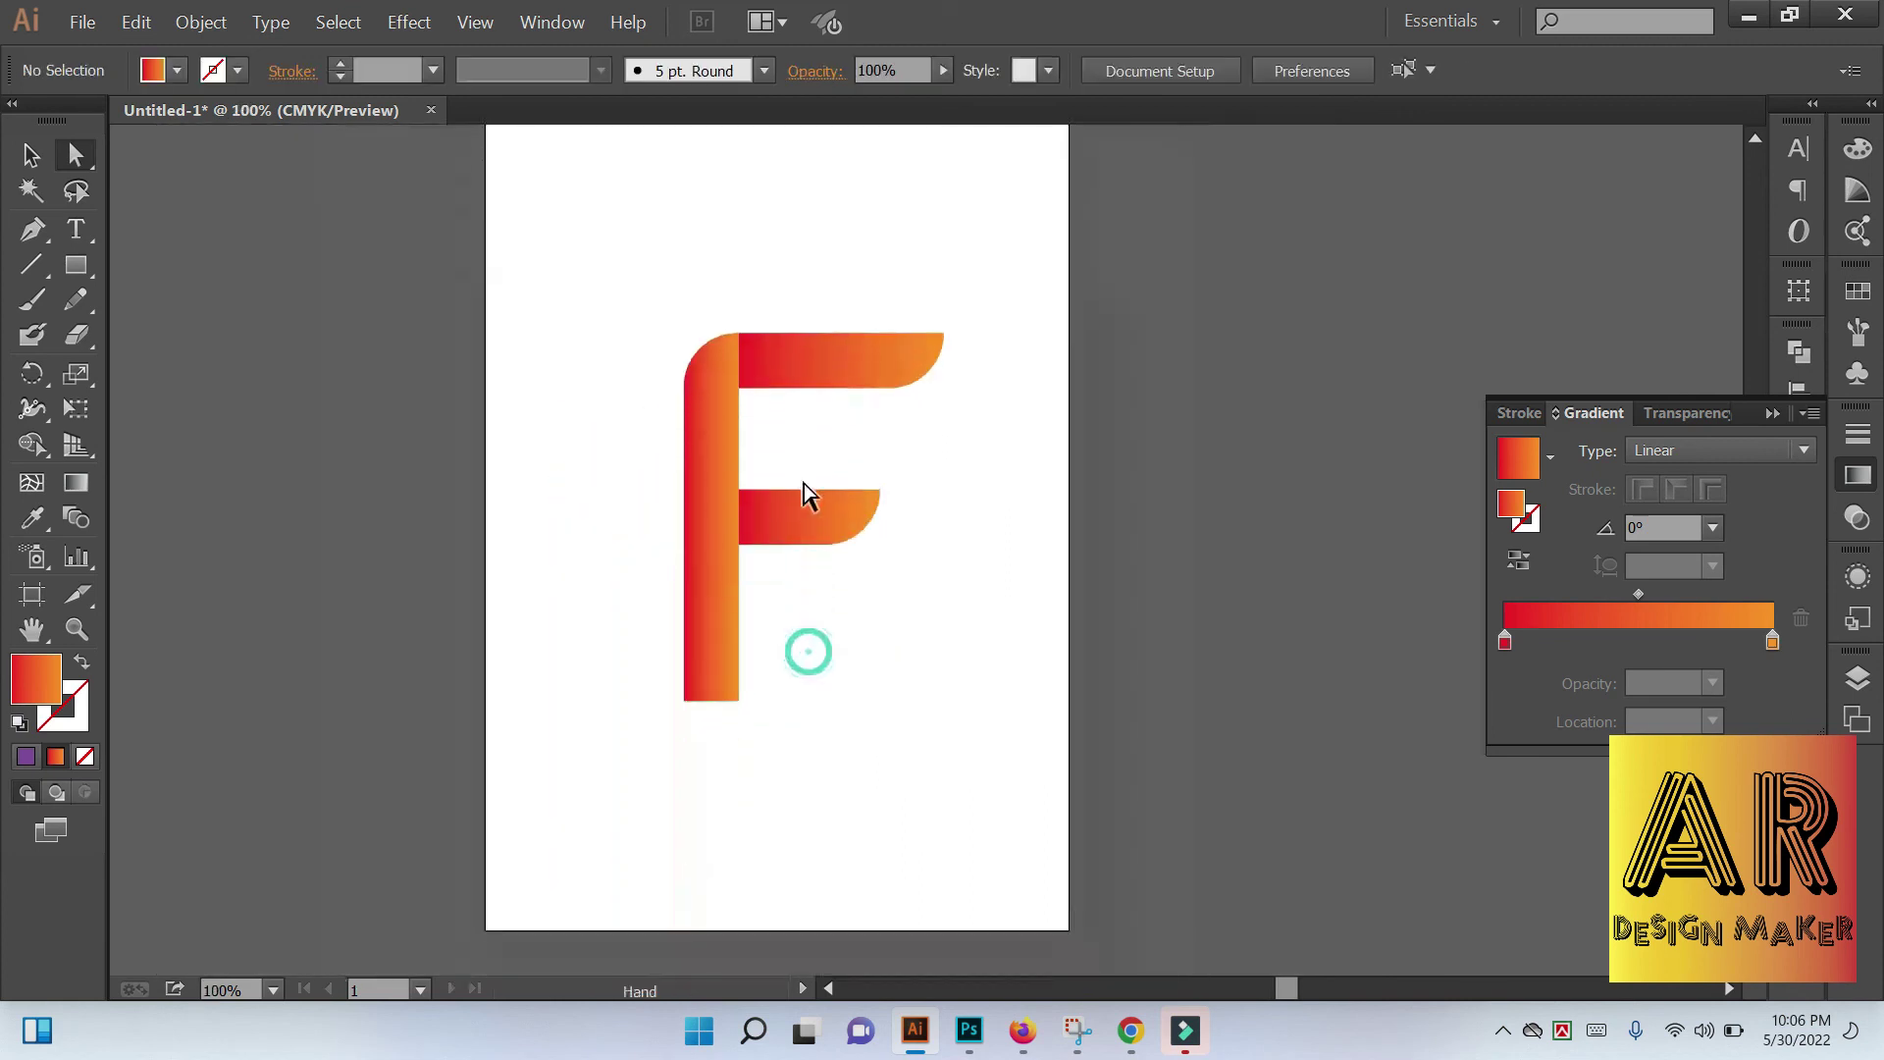
left_click_drag(756, 749, 686, 634)
left_click(933, 648)
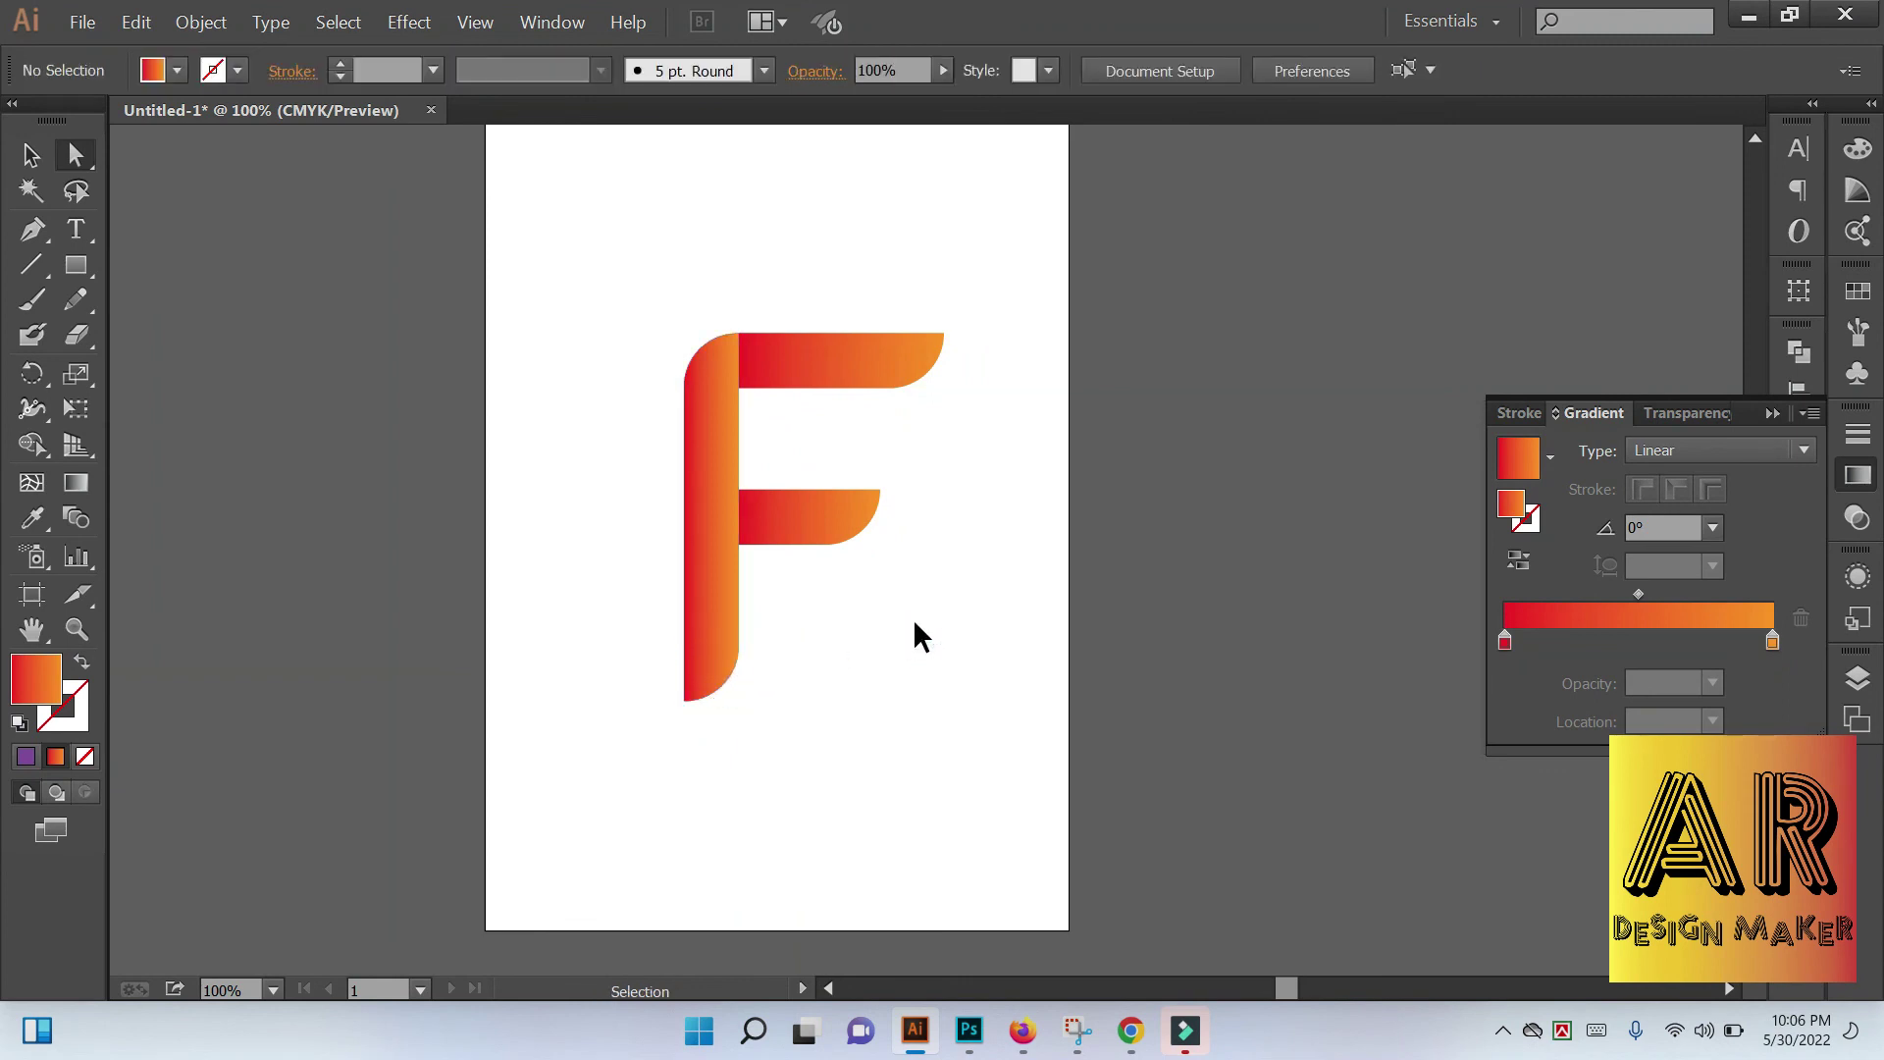
Select all parts of the F and scale it down slightly
scroll(922, 608, "down", 1, "alt")
left_click(30, 150)
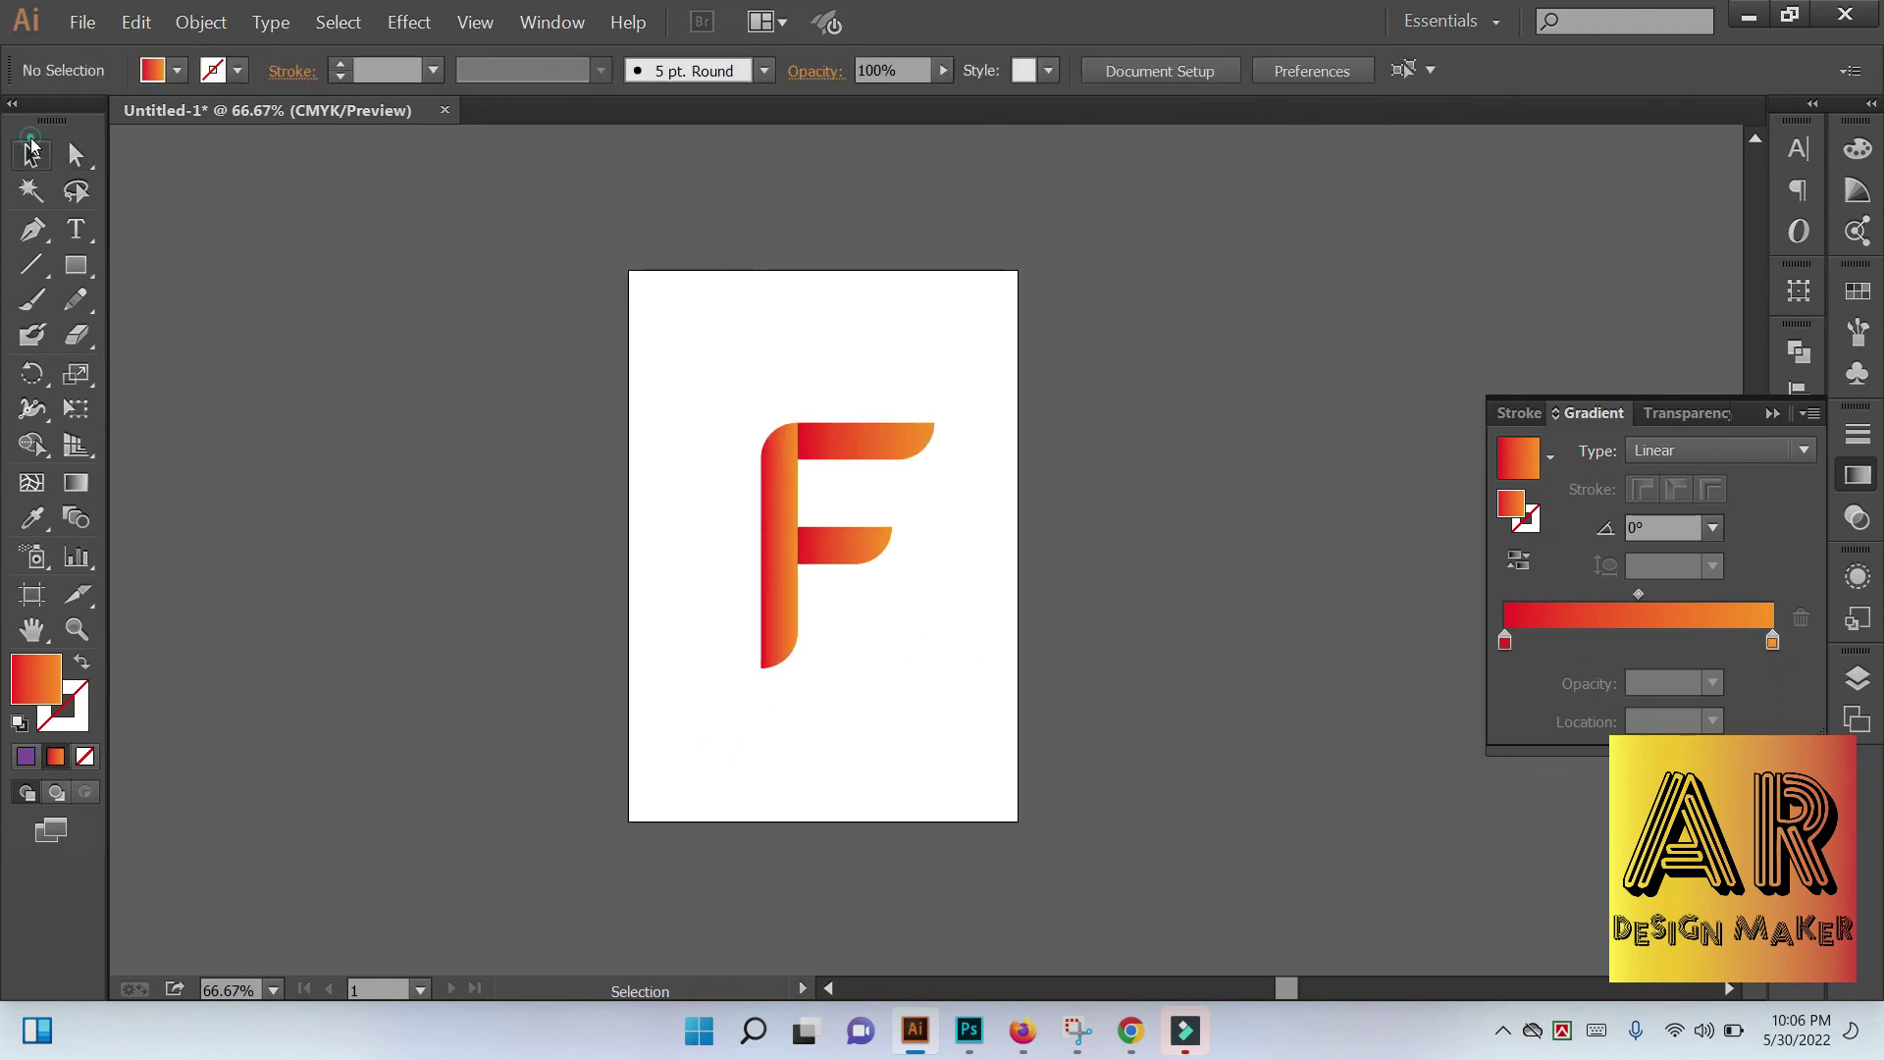
left_click_drag(644, 373, 1081, 745)
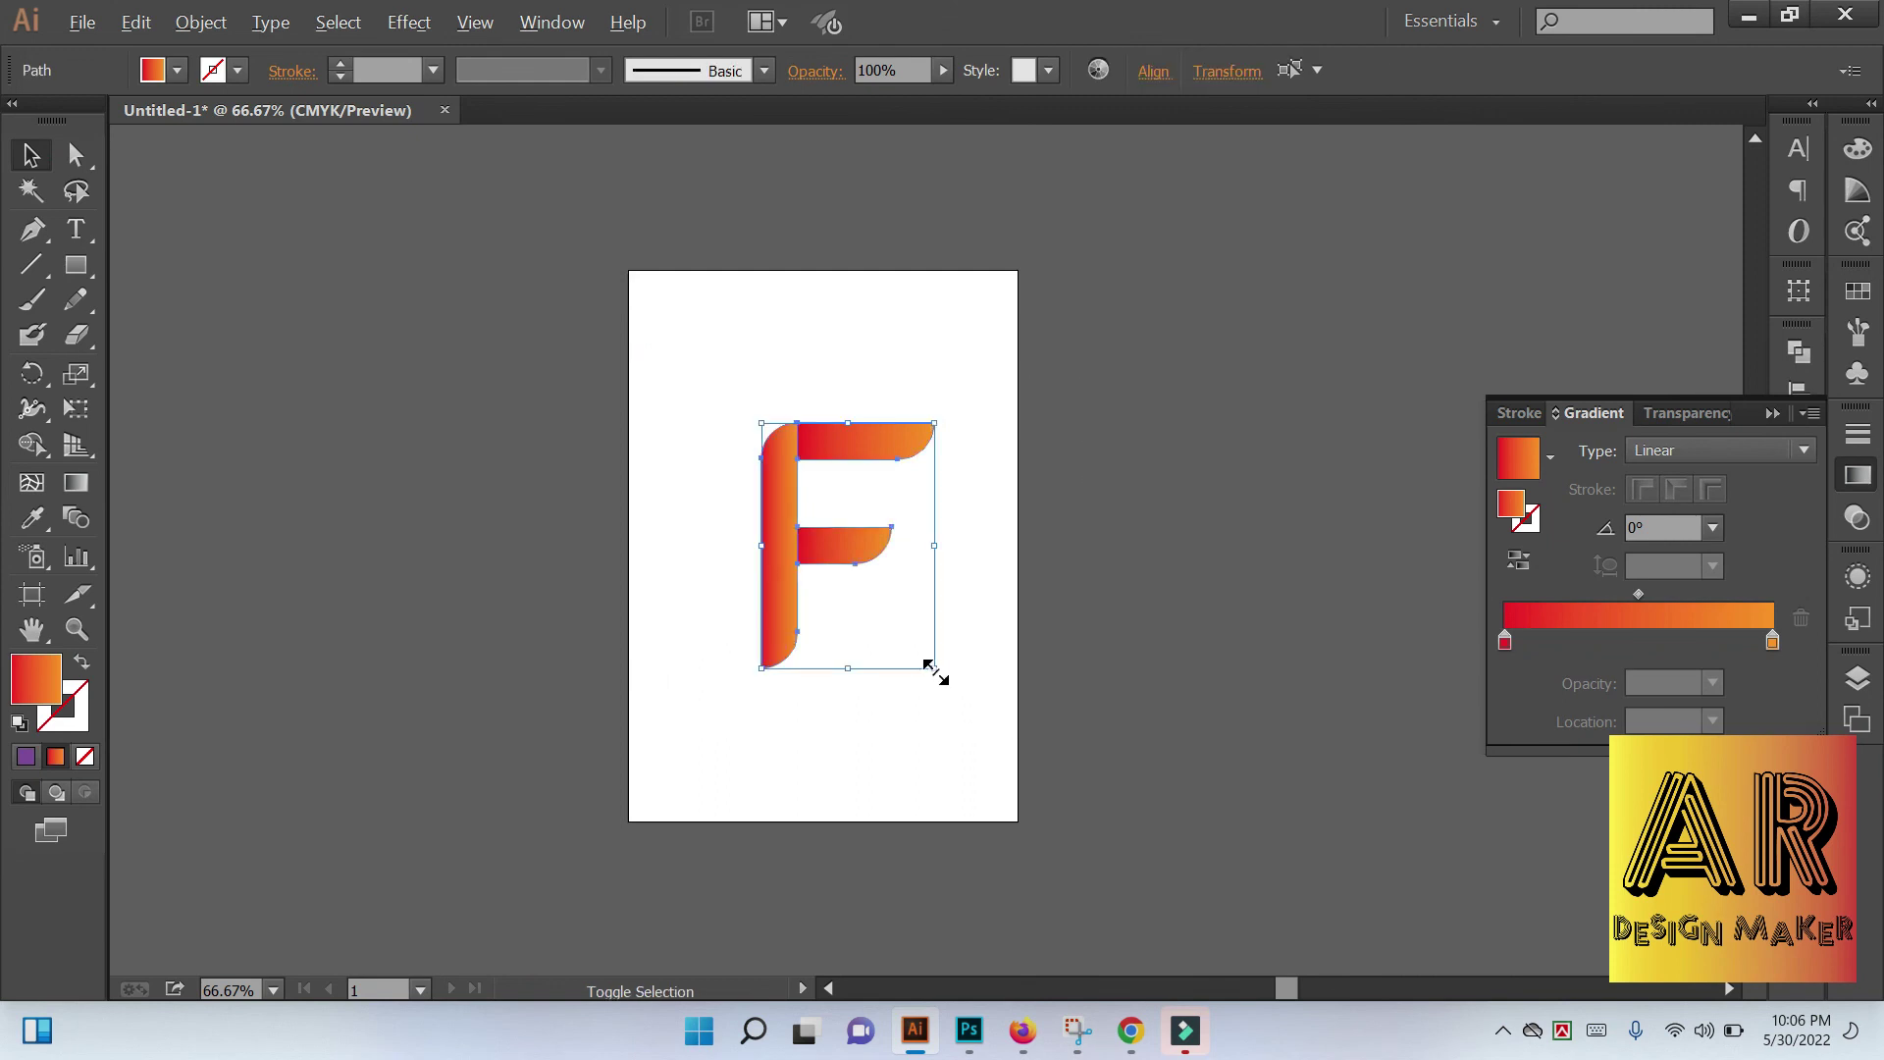
left_click_drag(932, 671, 916, 644)
left_click(962, 639)
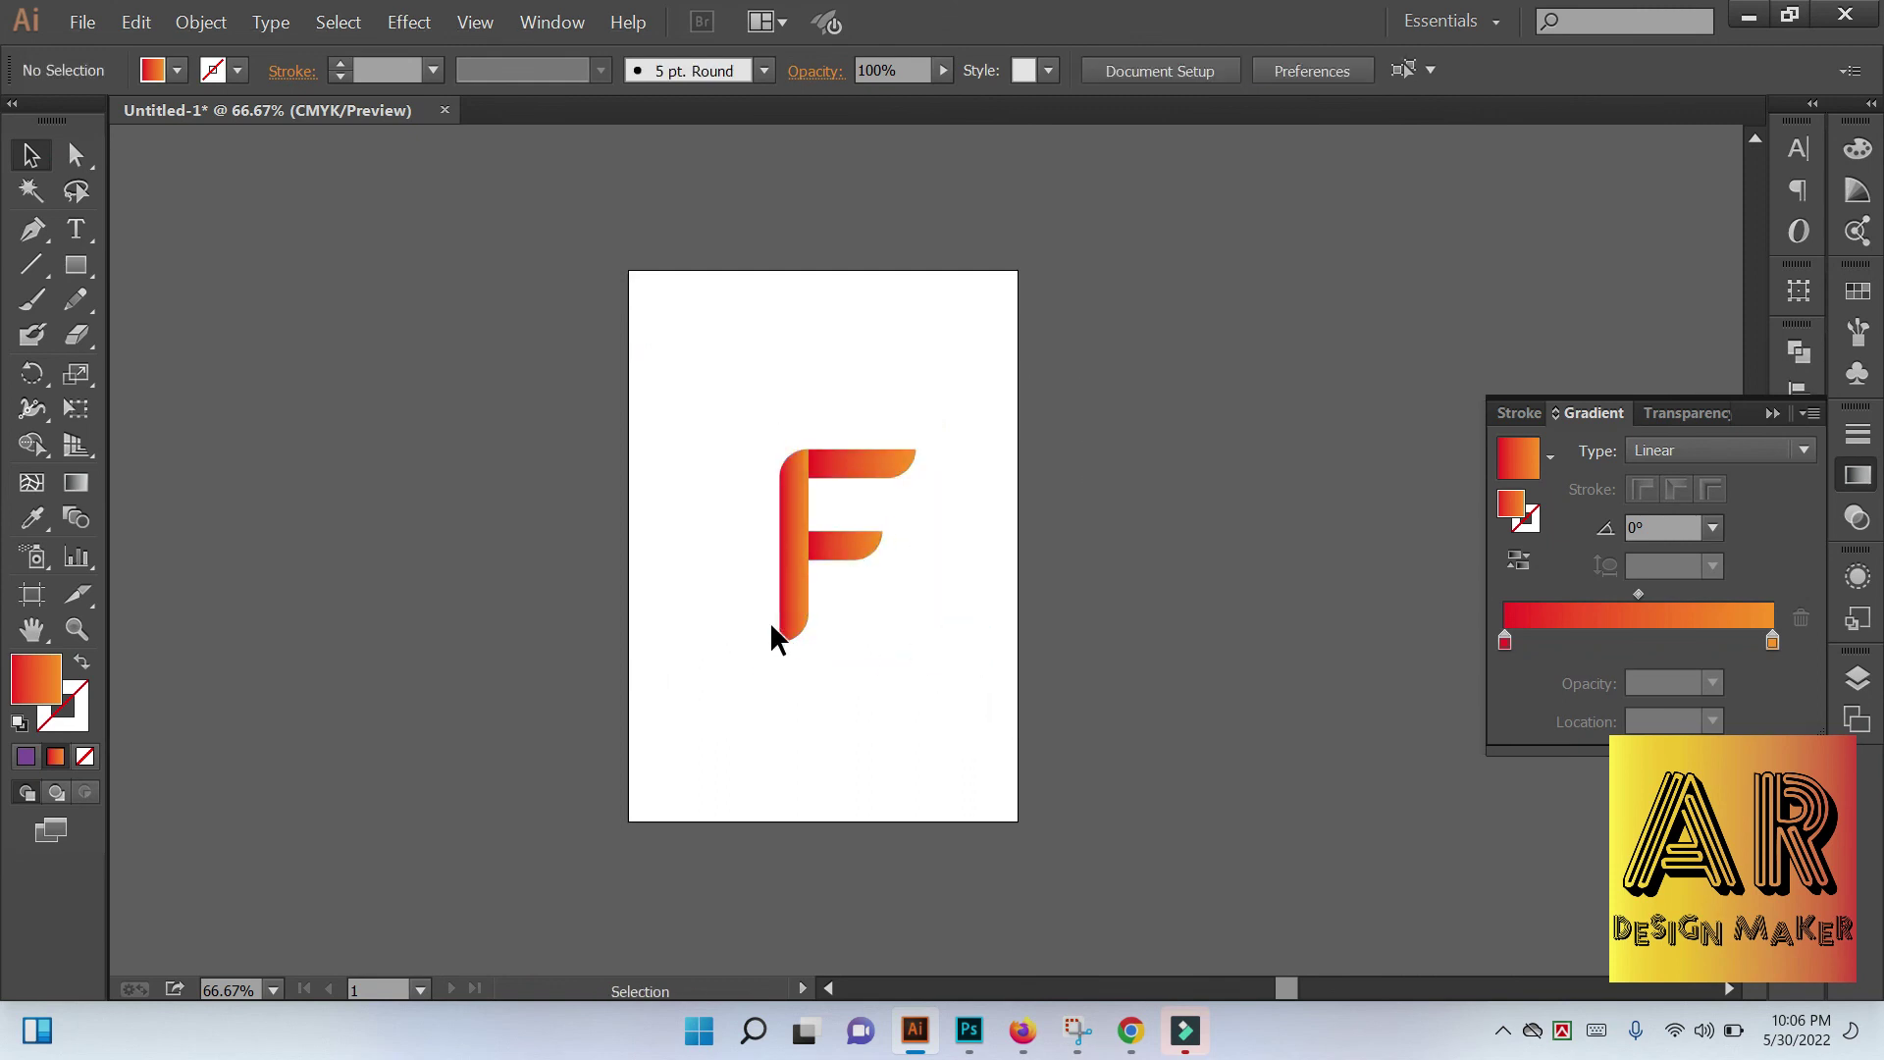
Draw a large rectangle over the F and give it a dark fill
left_click(75, 265)
left_click(719, 450)
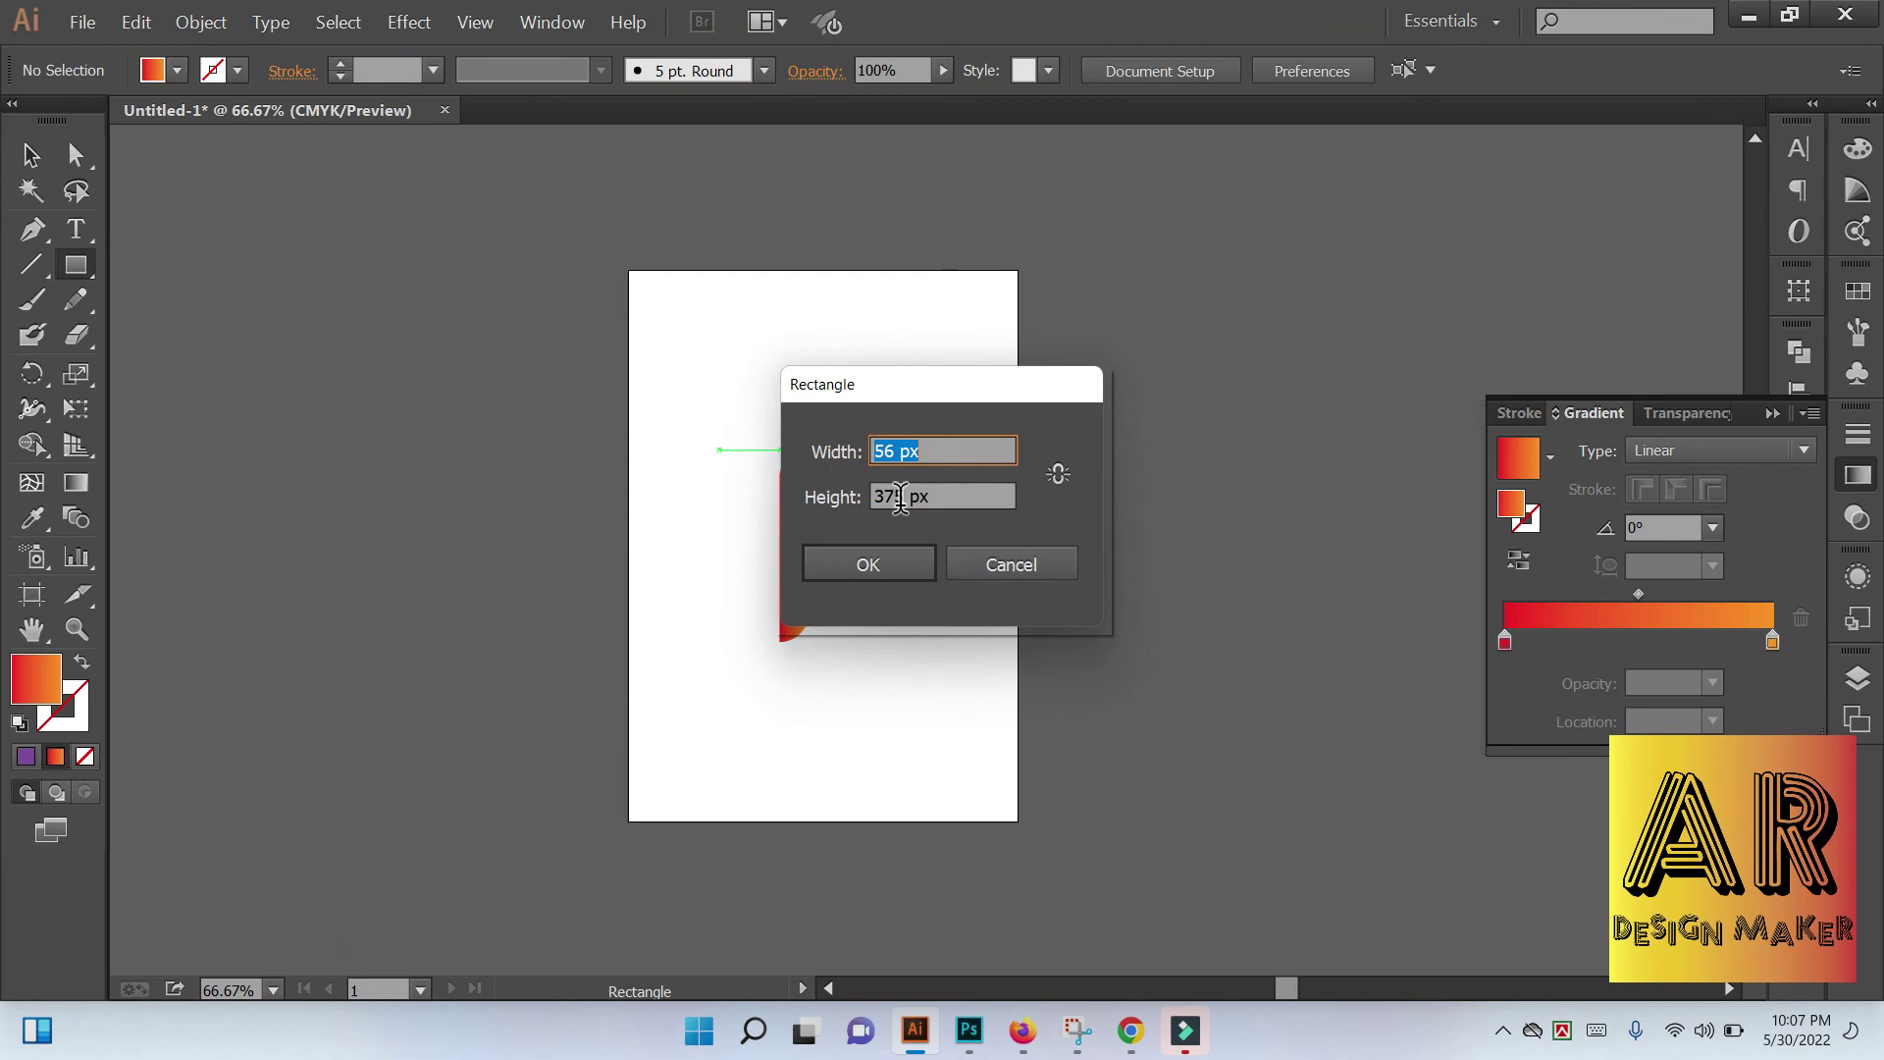
left_click(1044, 562)
left_click_drag(652, 371, 992, 689)
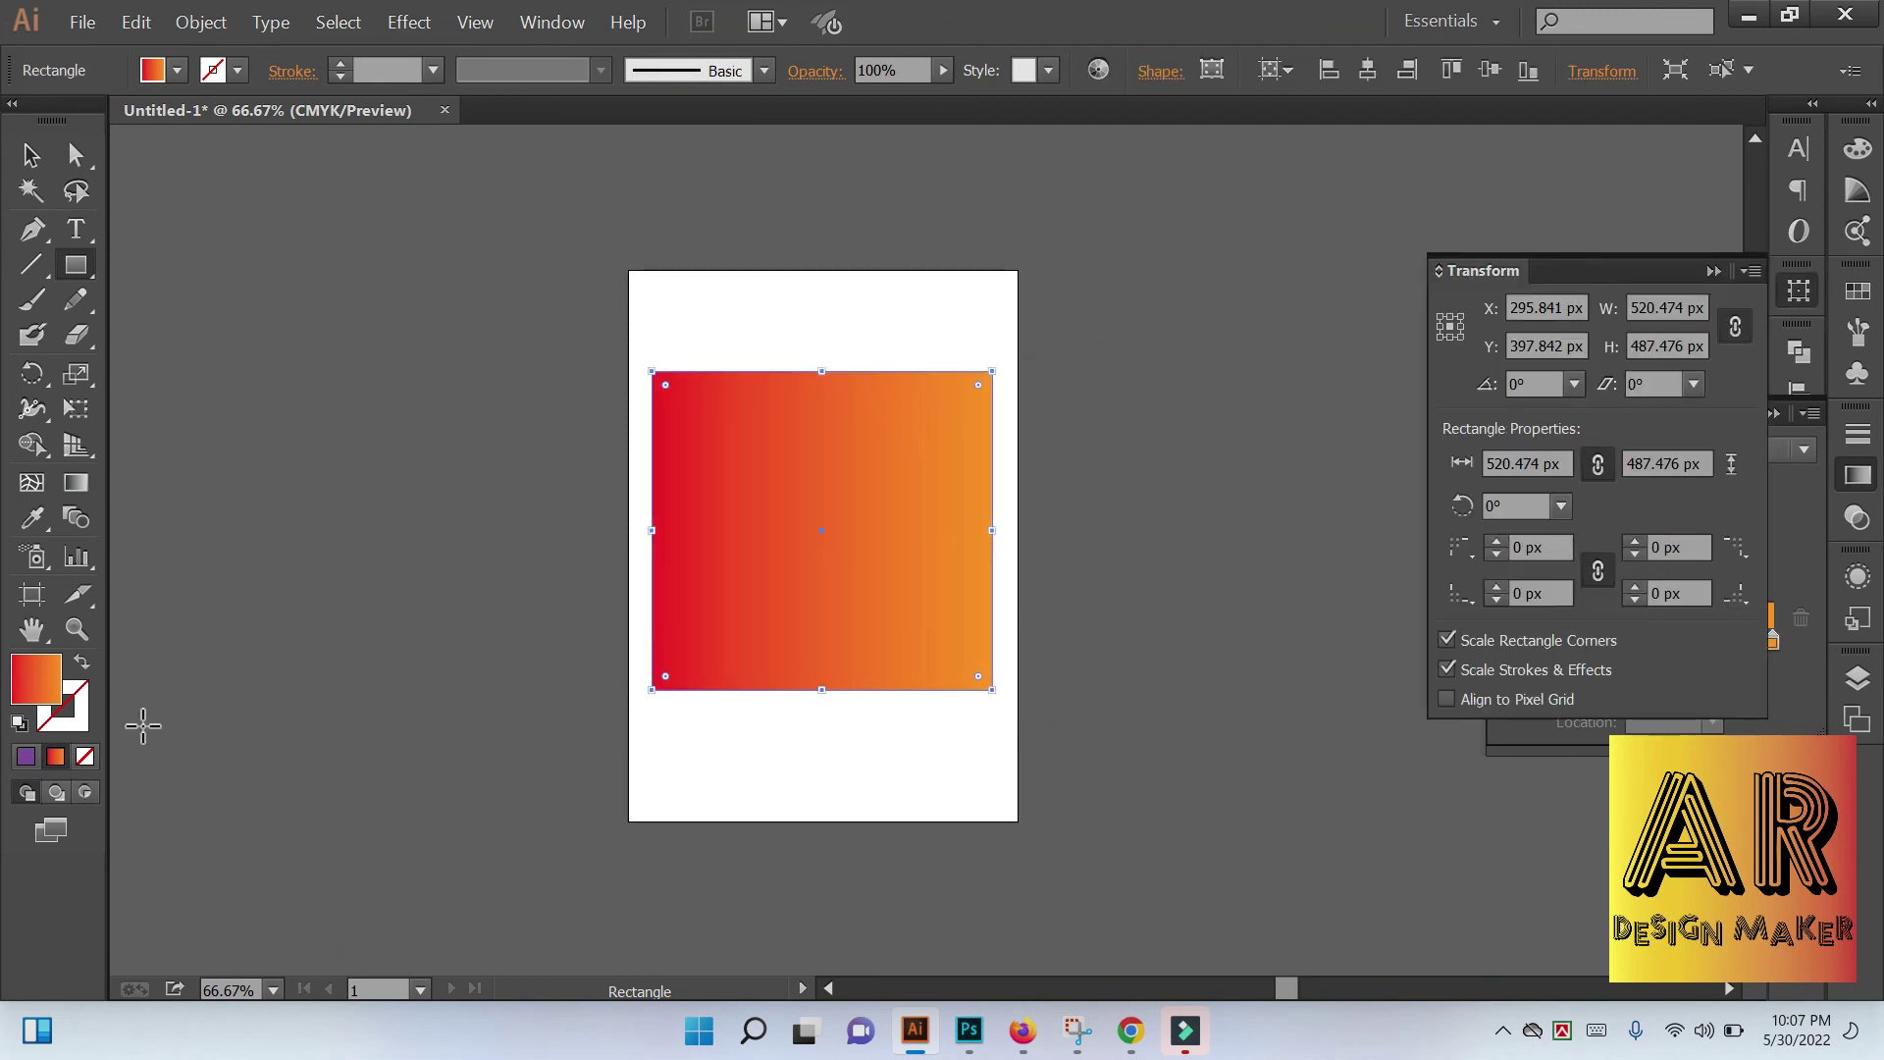
double_click(57, 687)
left_click_drag(1413, 507, 1498, 468)
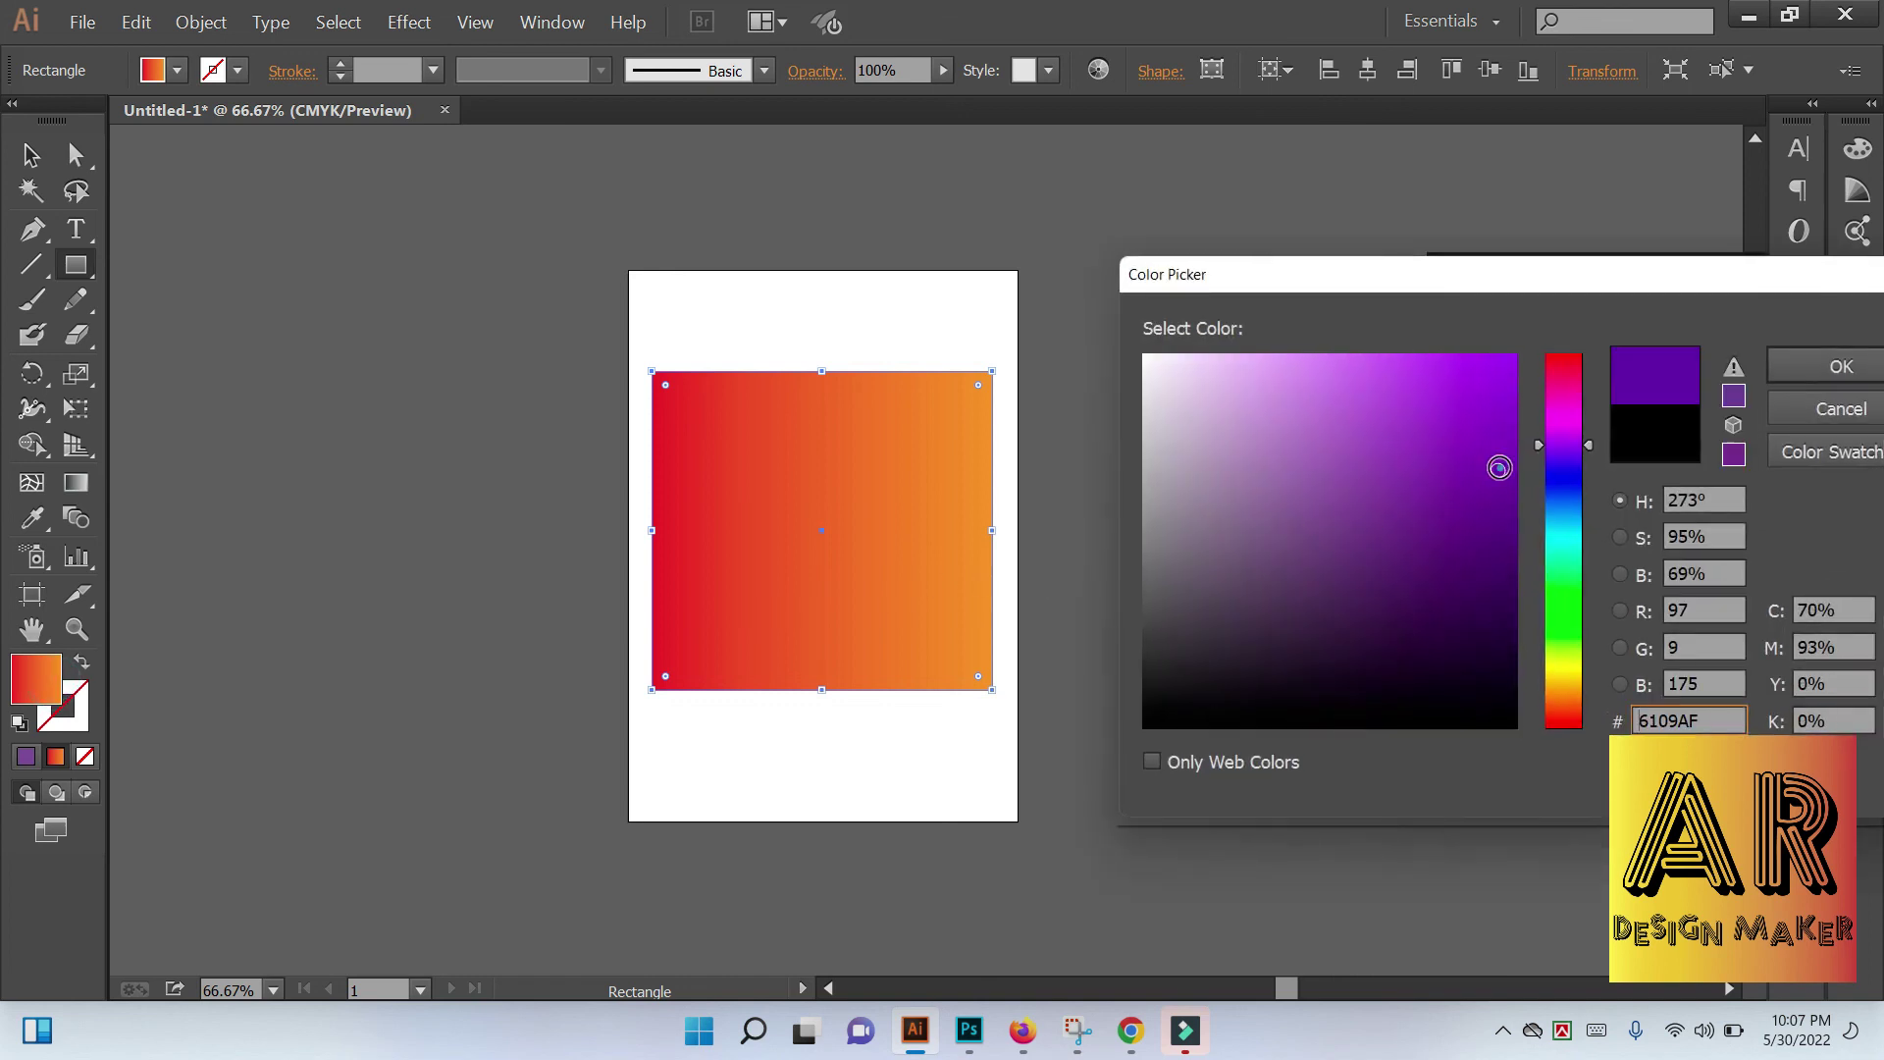
left_click_drag(1467, 596, 1508, 727)
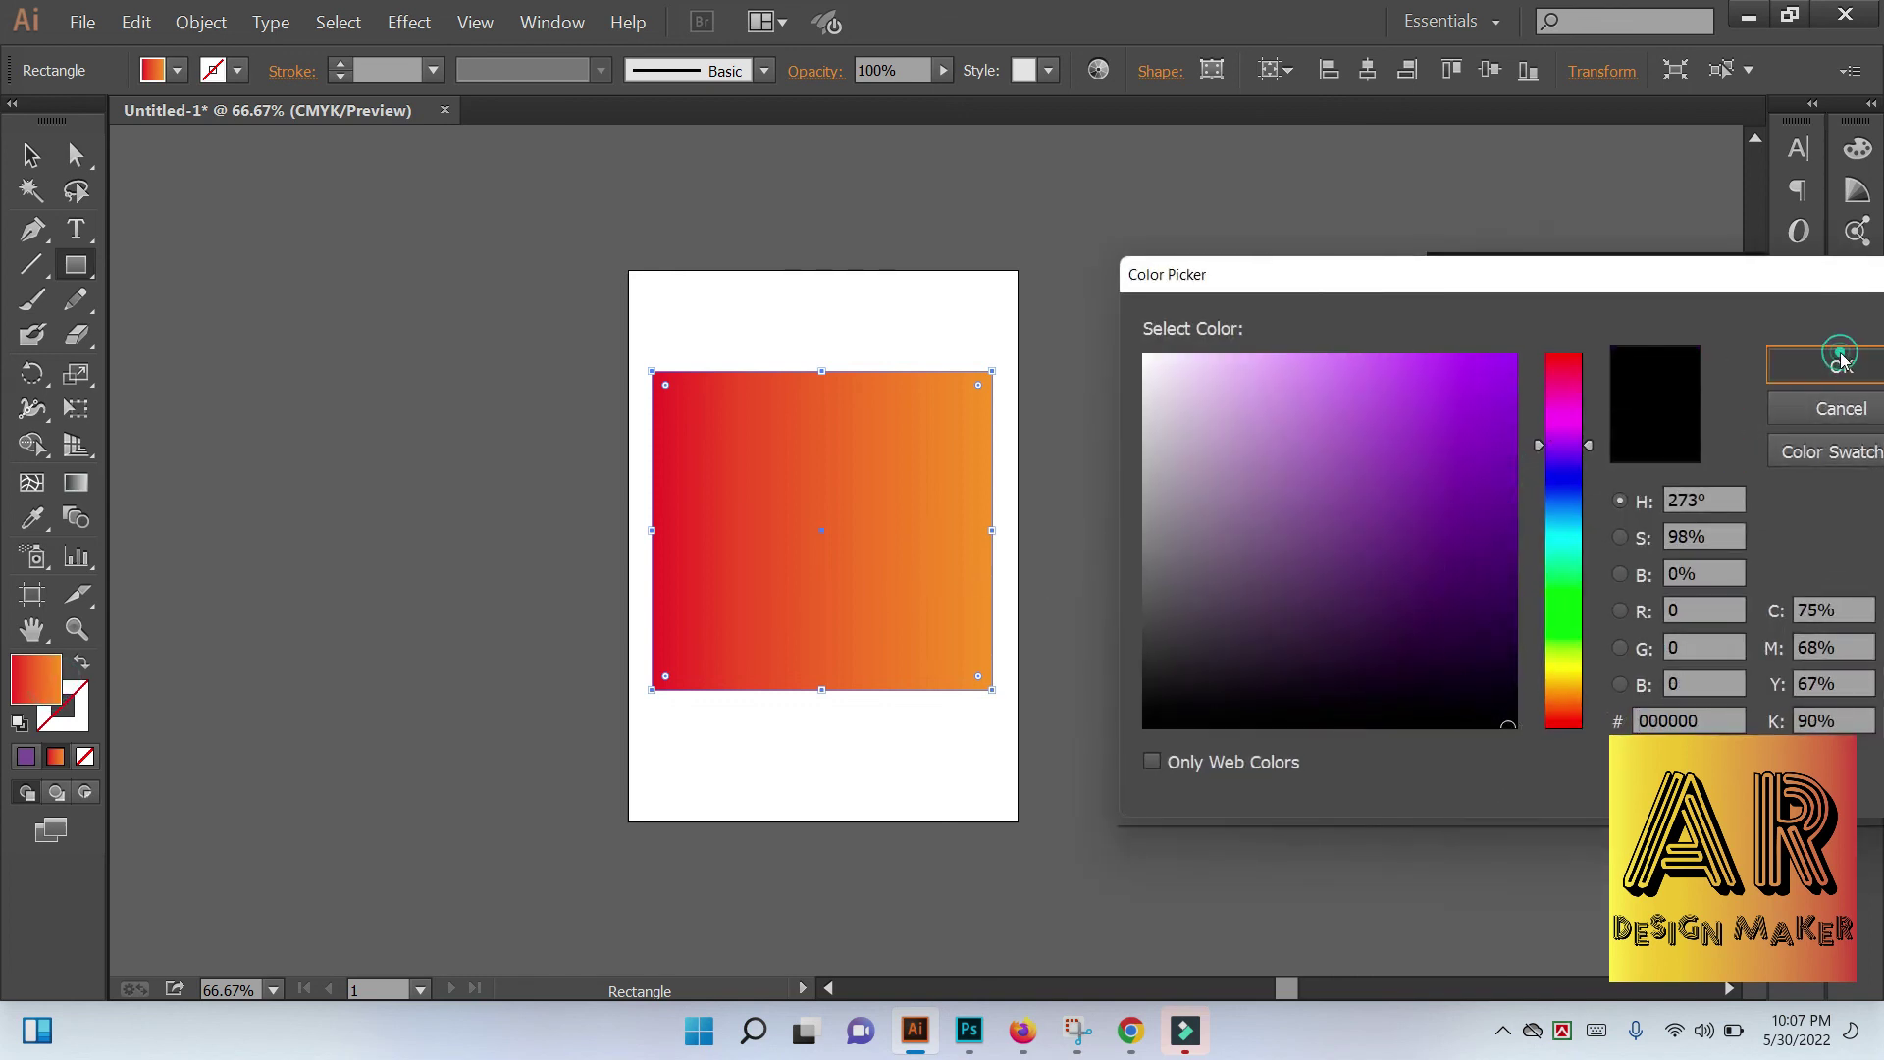
left_click(1842, 366)
Set the rectangle's fill to near-black dark purple #180D21
left_click(31, 157)
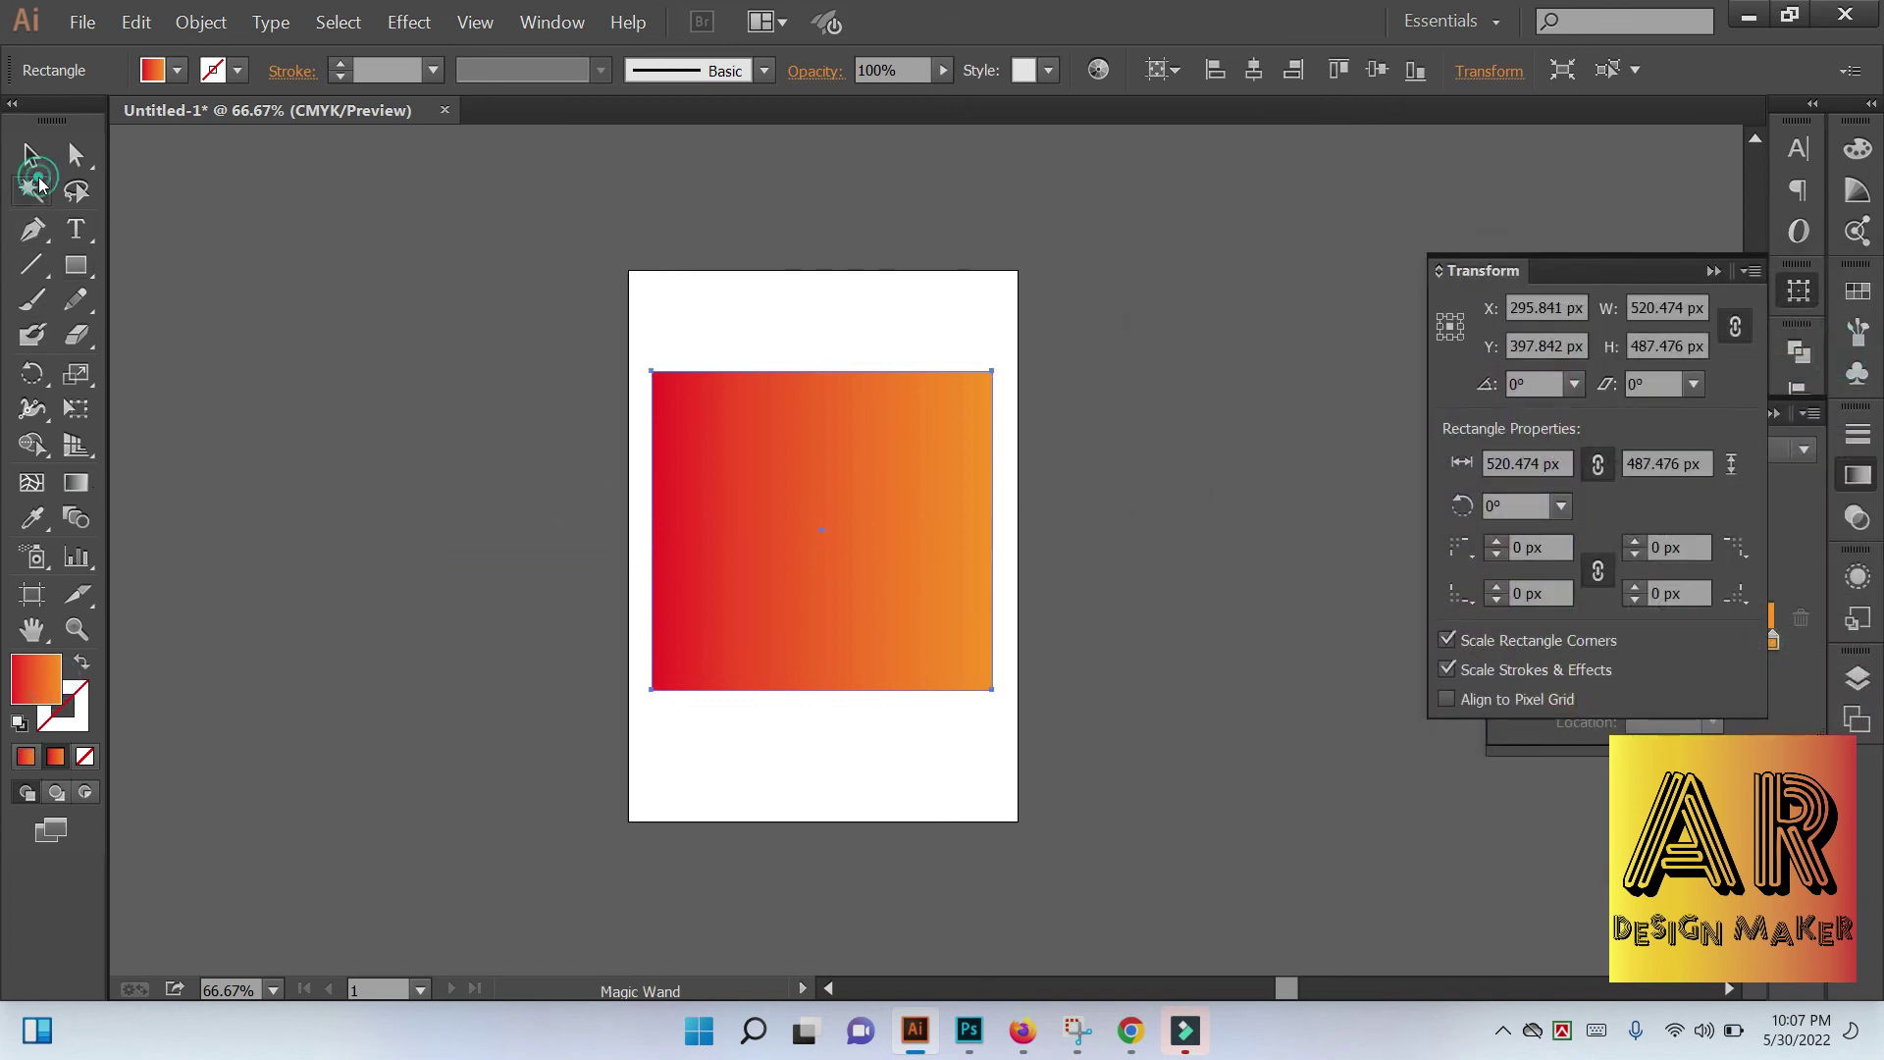
left_click(509, 439)
left_click(798, 520)
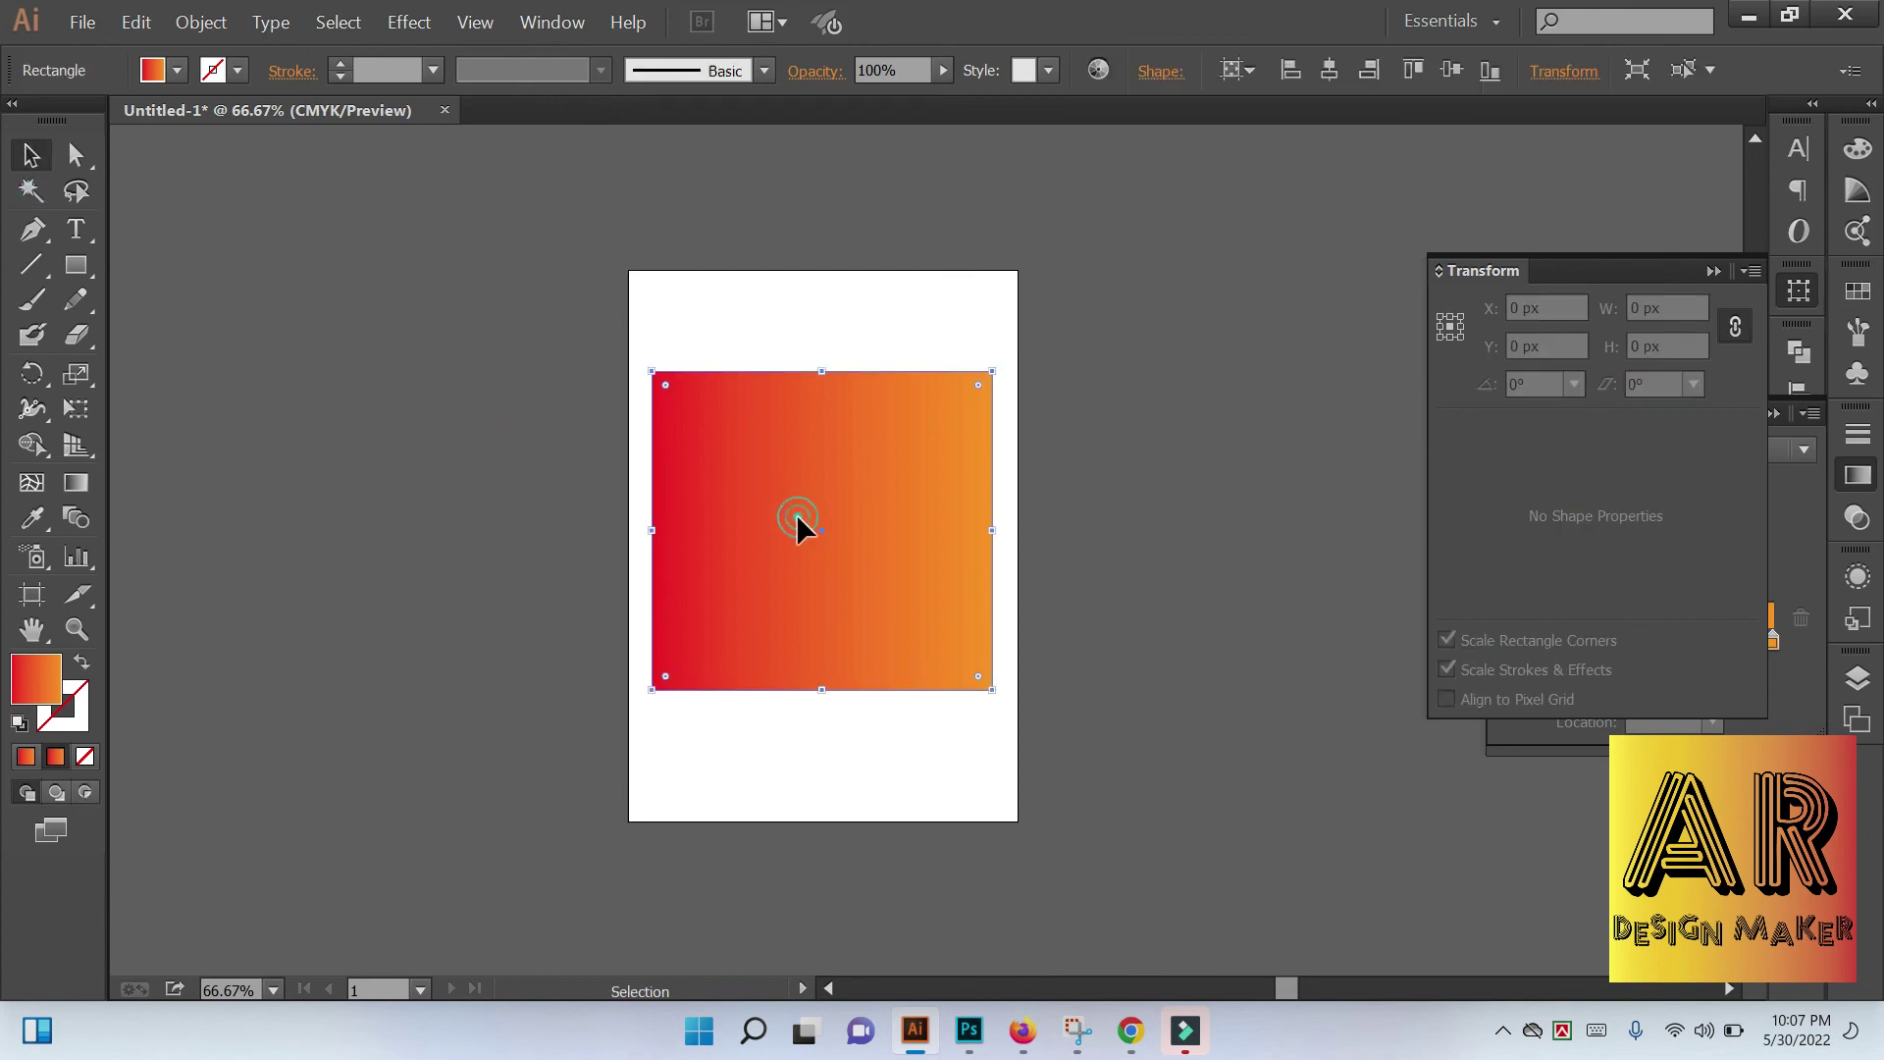
double_click(26, 678)
left_click(1351, 677)
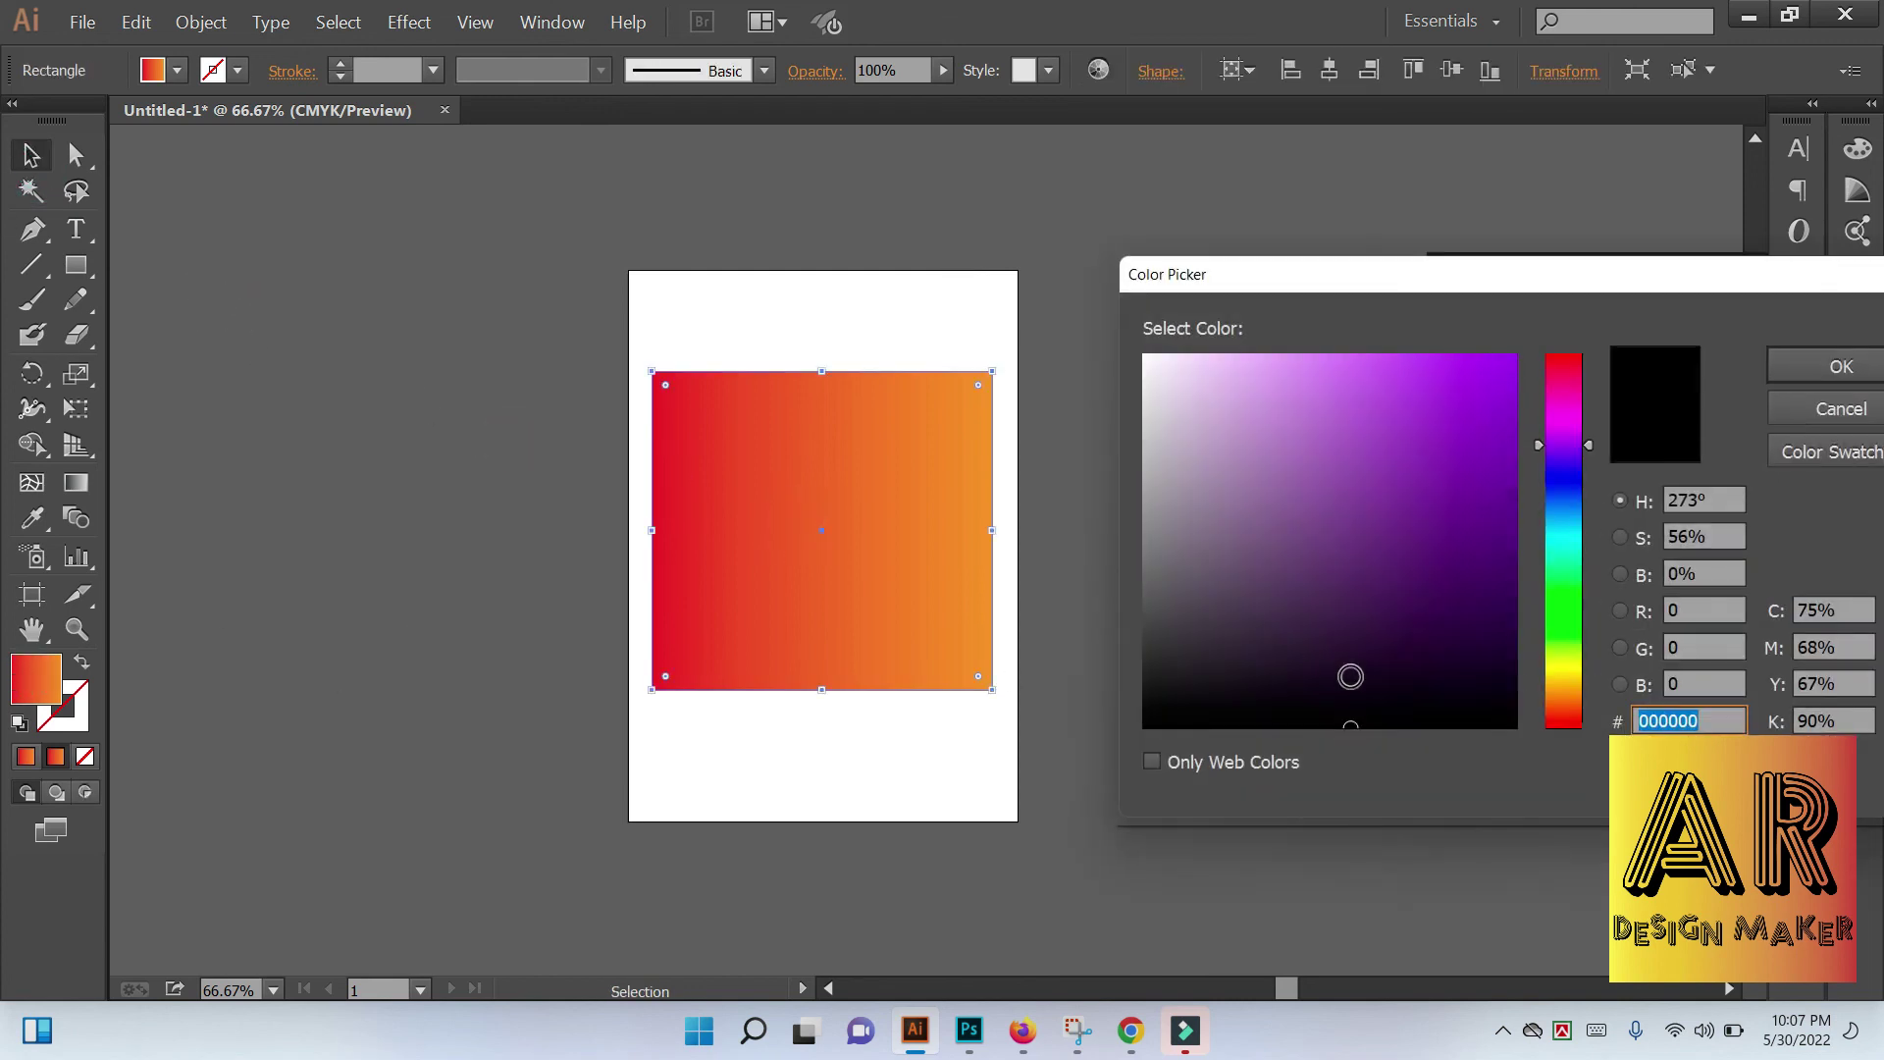
left_click(1841, 367)
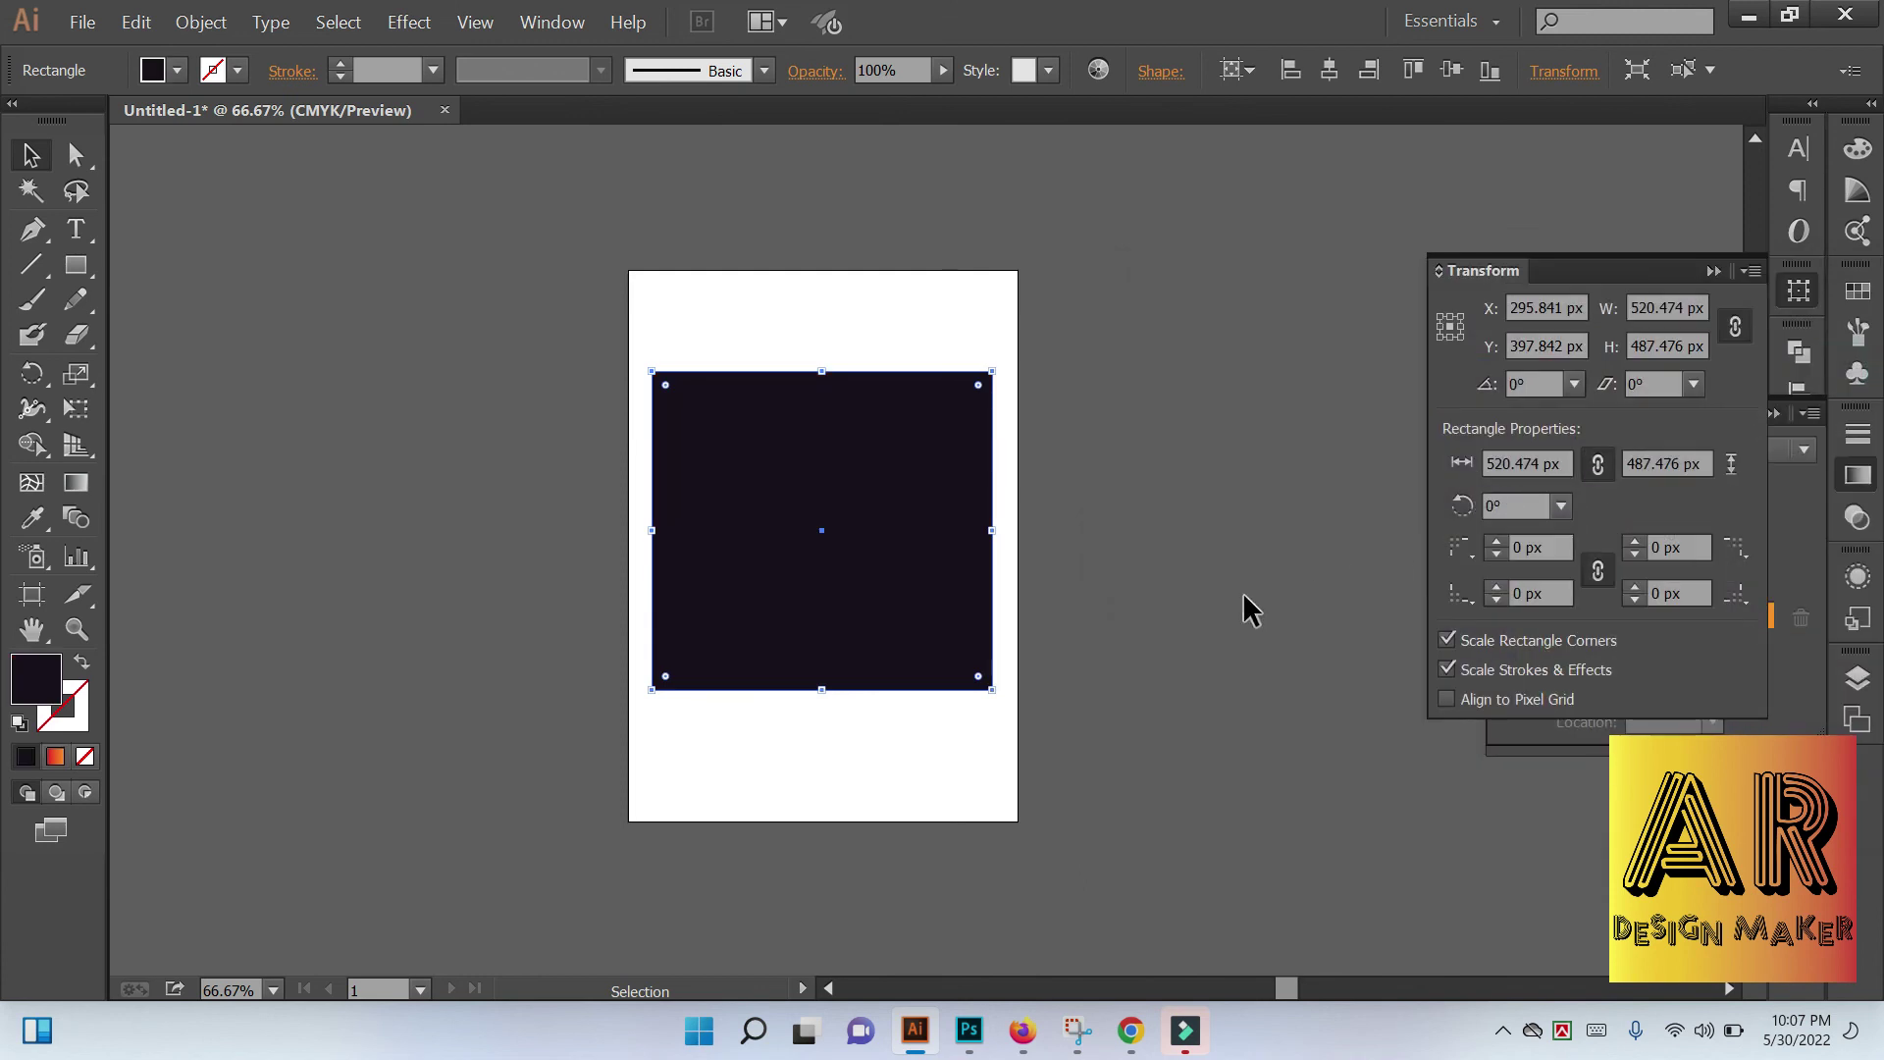
Apply Arrange > Send to Back to the dark rectangle, then deselect
right_click(767, 570)
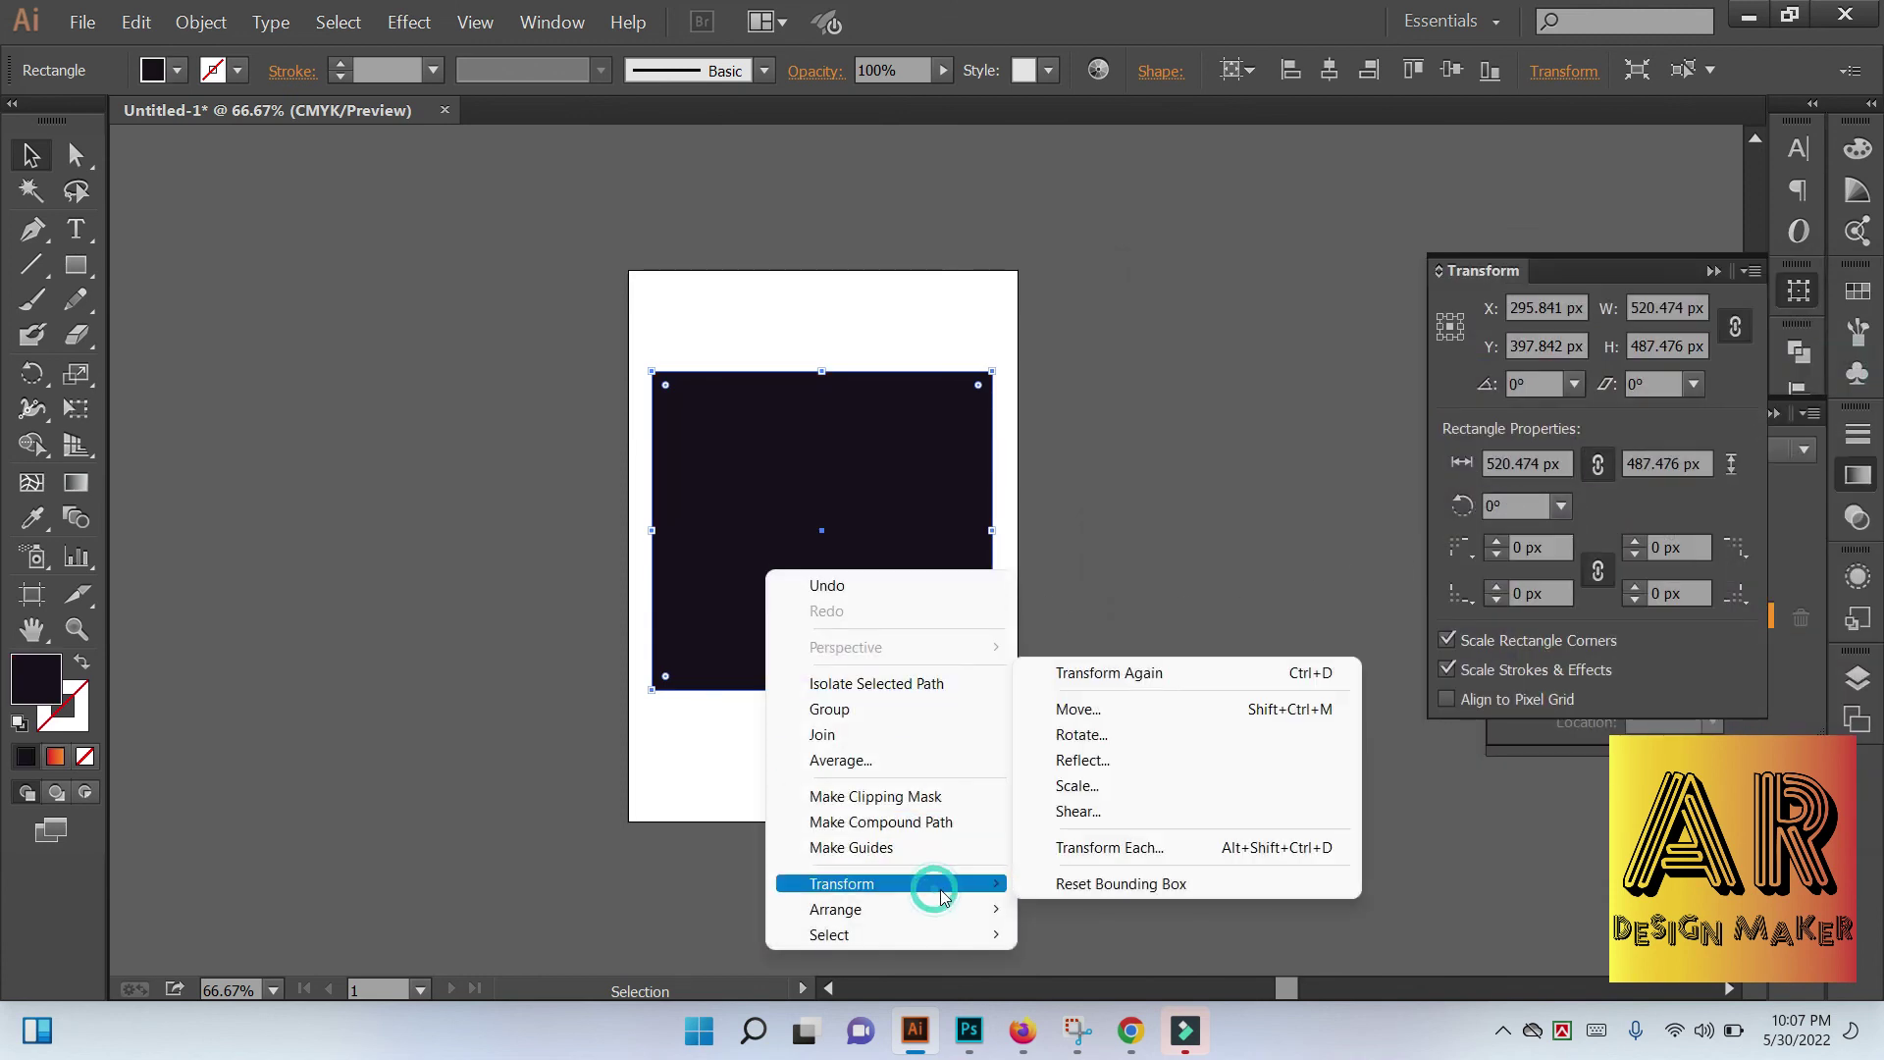
mouse_move(834, 908)
left_click(1096, 986)
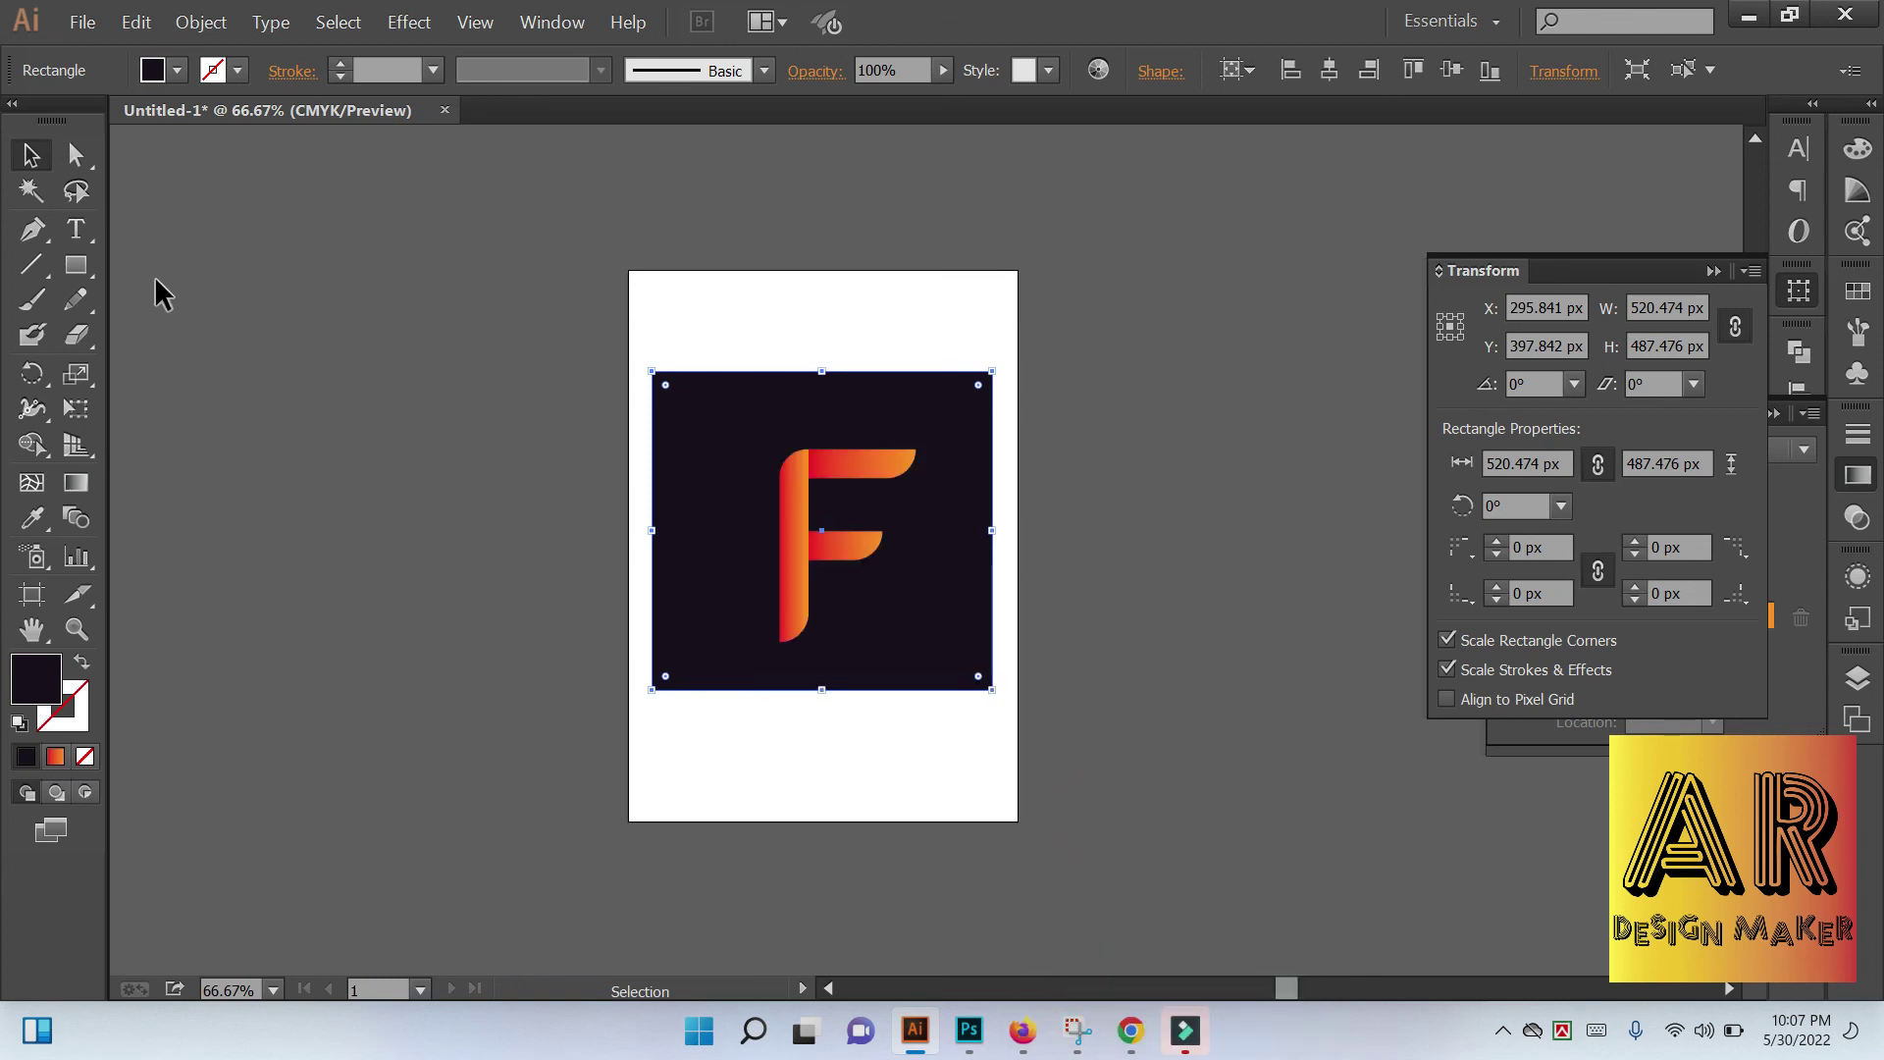
left_click(229, 206)
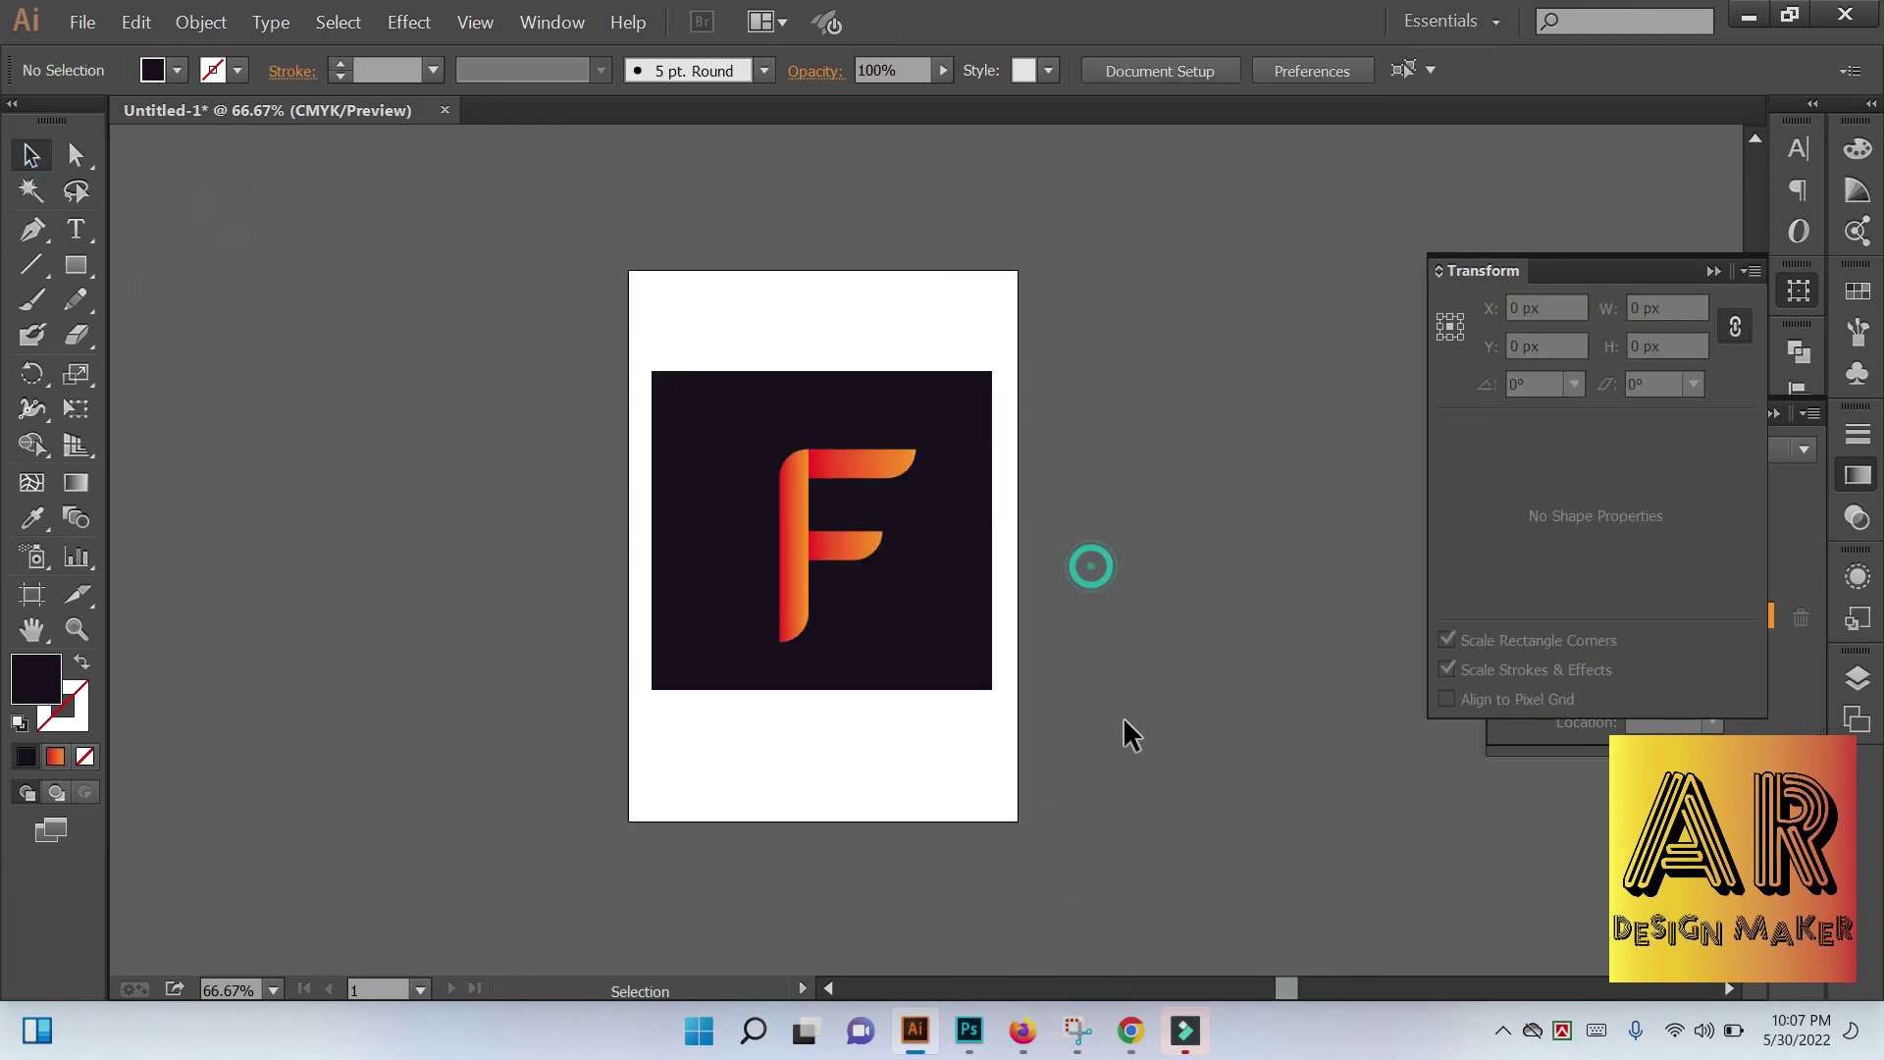